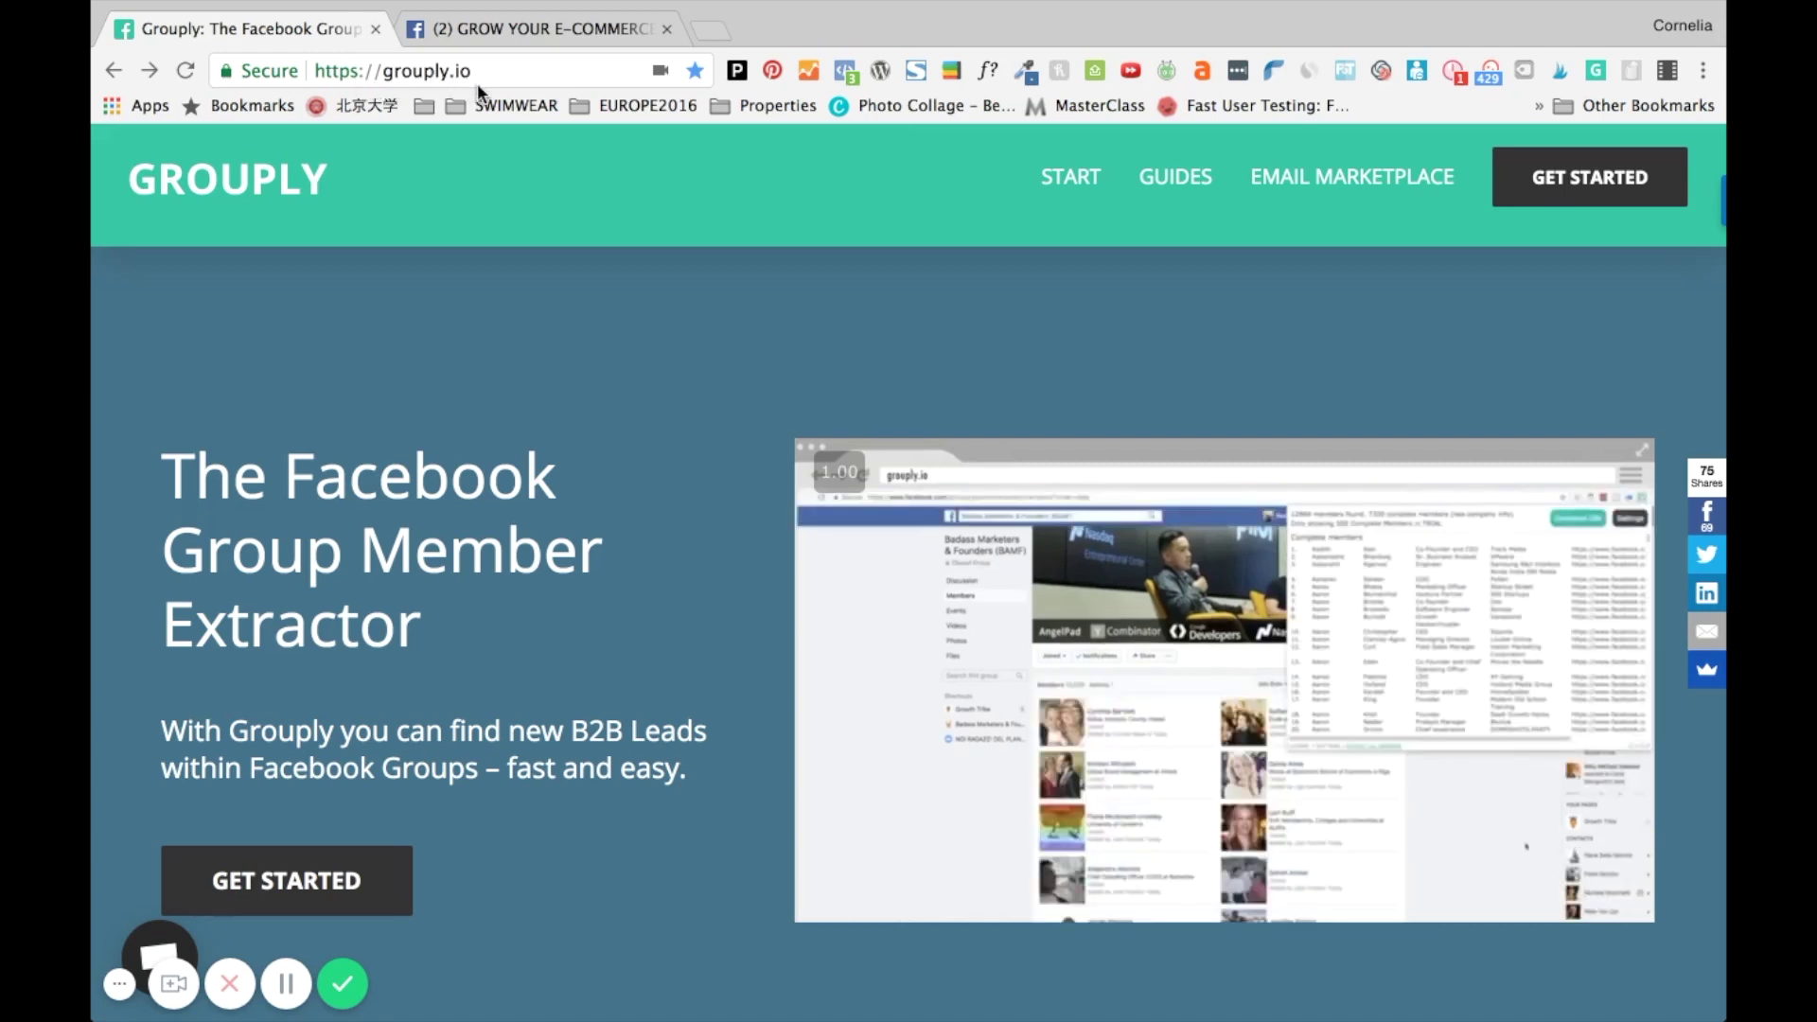
# Switch to the Facebook group tab and dismiss the live-video notification
pyautogui.scroll(-8, 924, 416)
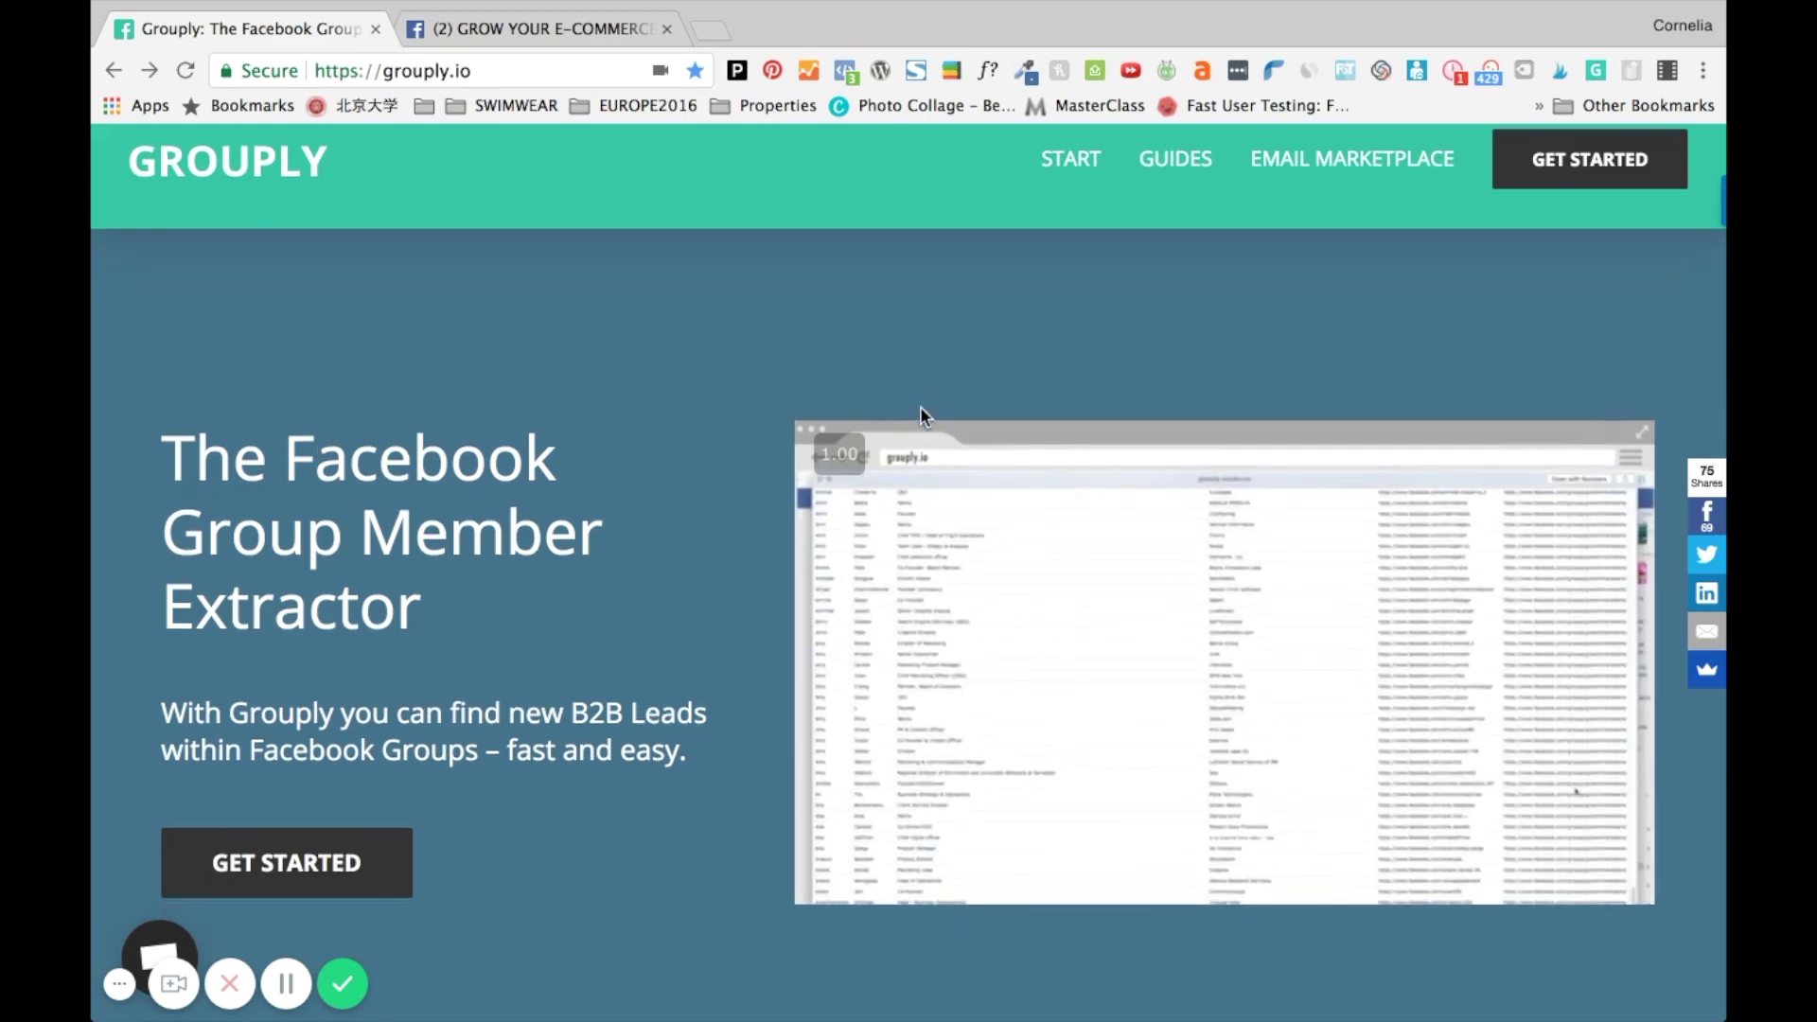
pyautogui.scroll(-13, 919, 408)
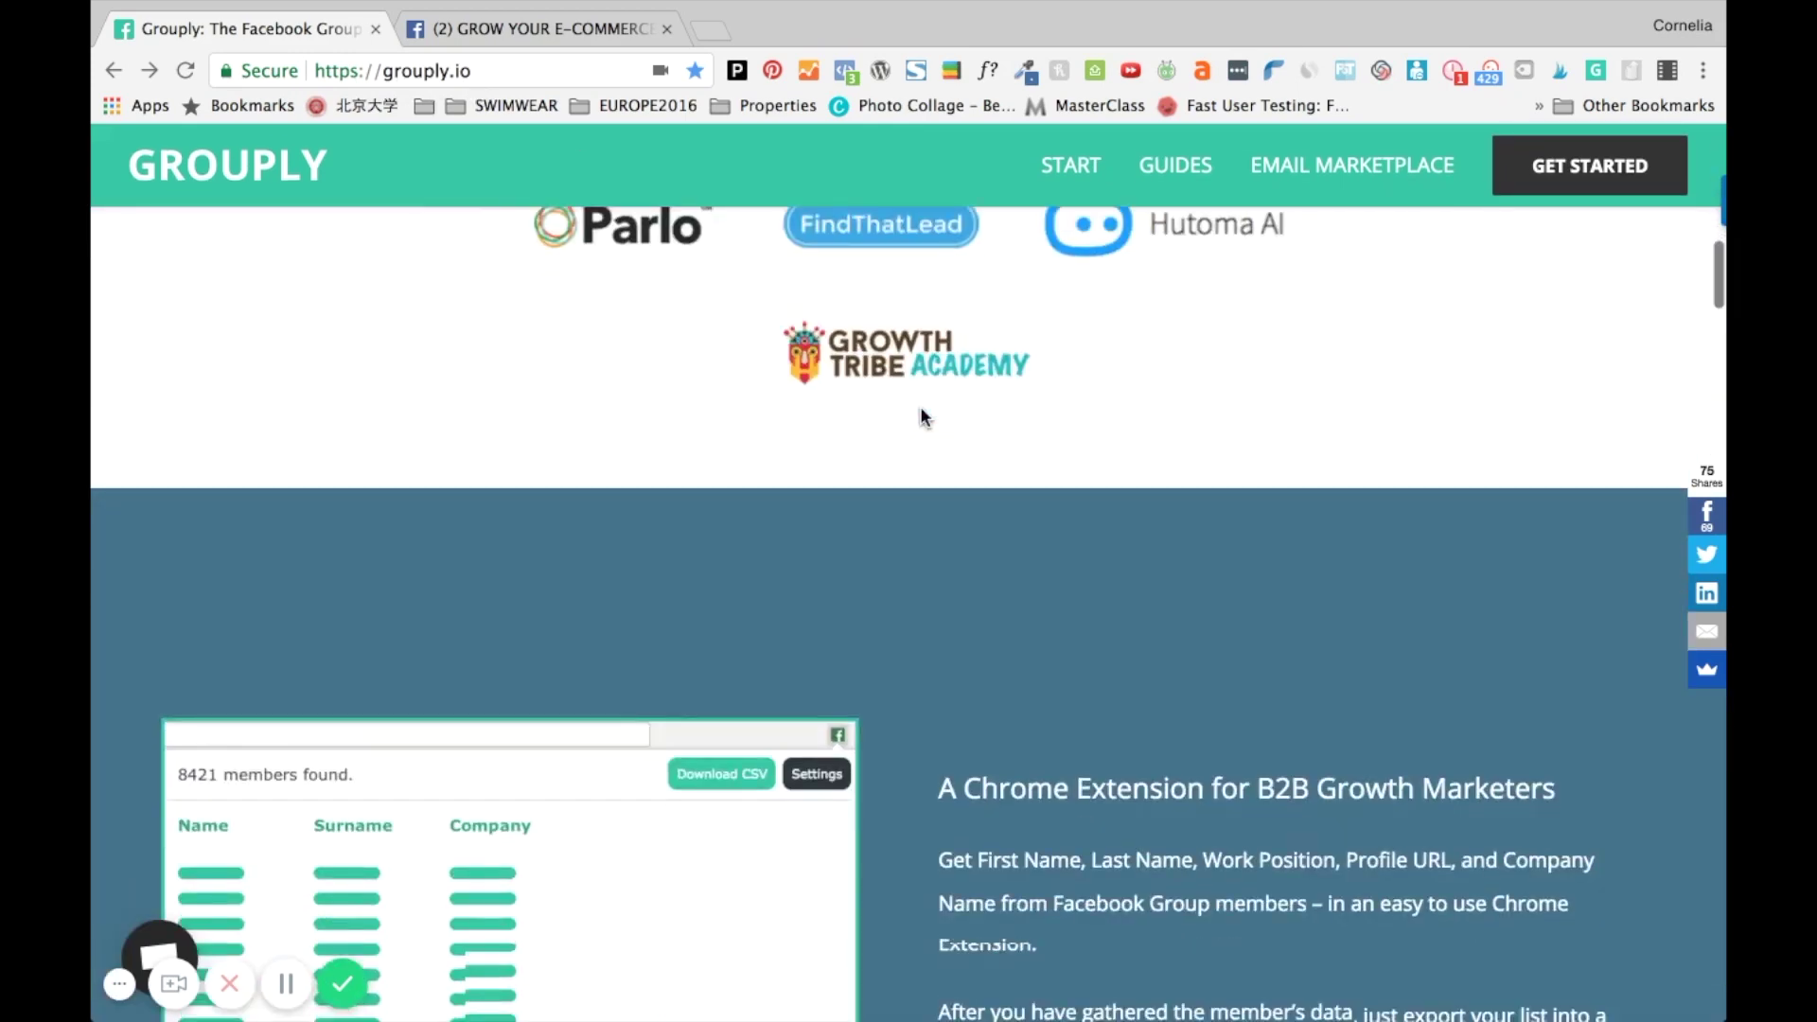
pyautogui.scroll(-6, 920, 406)
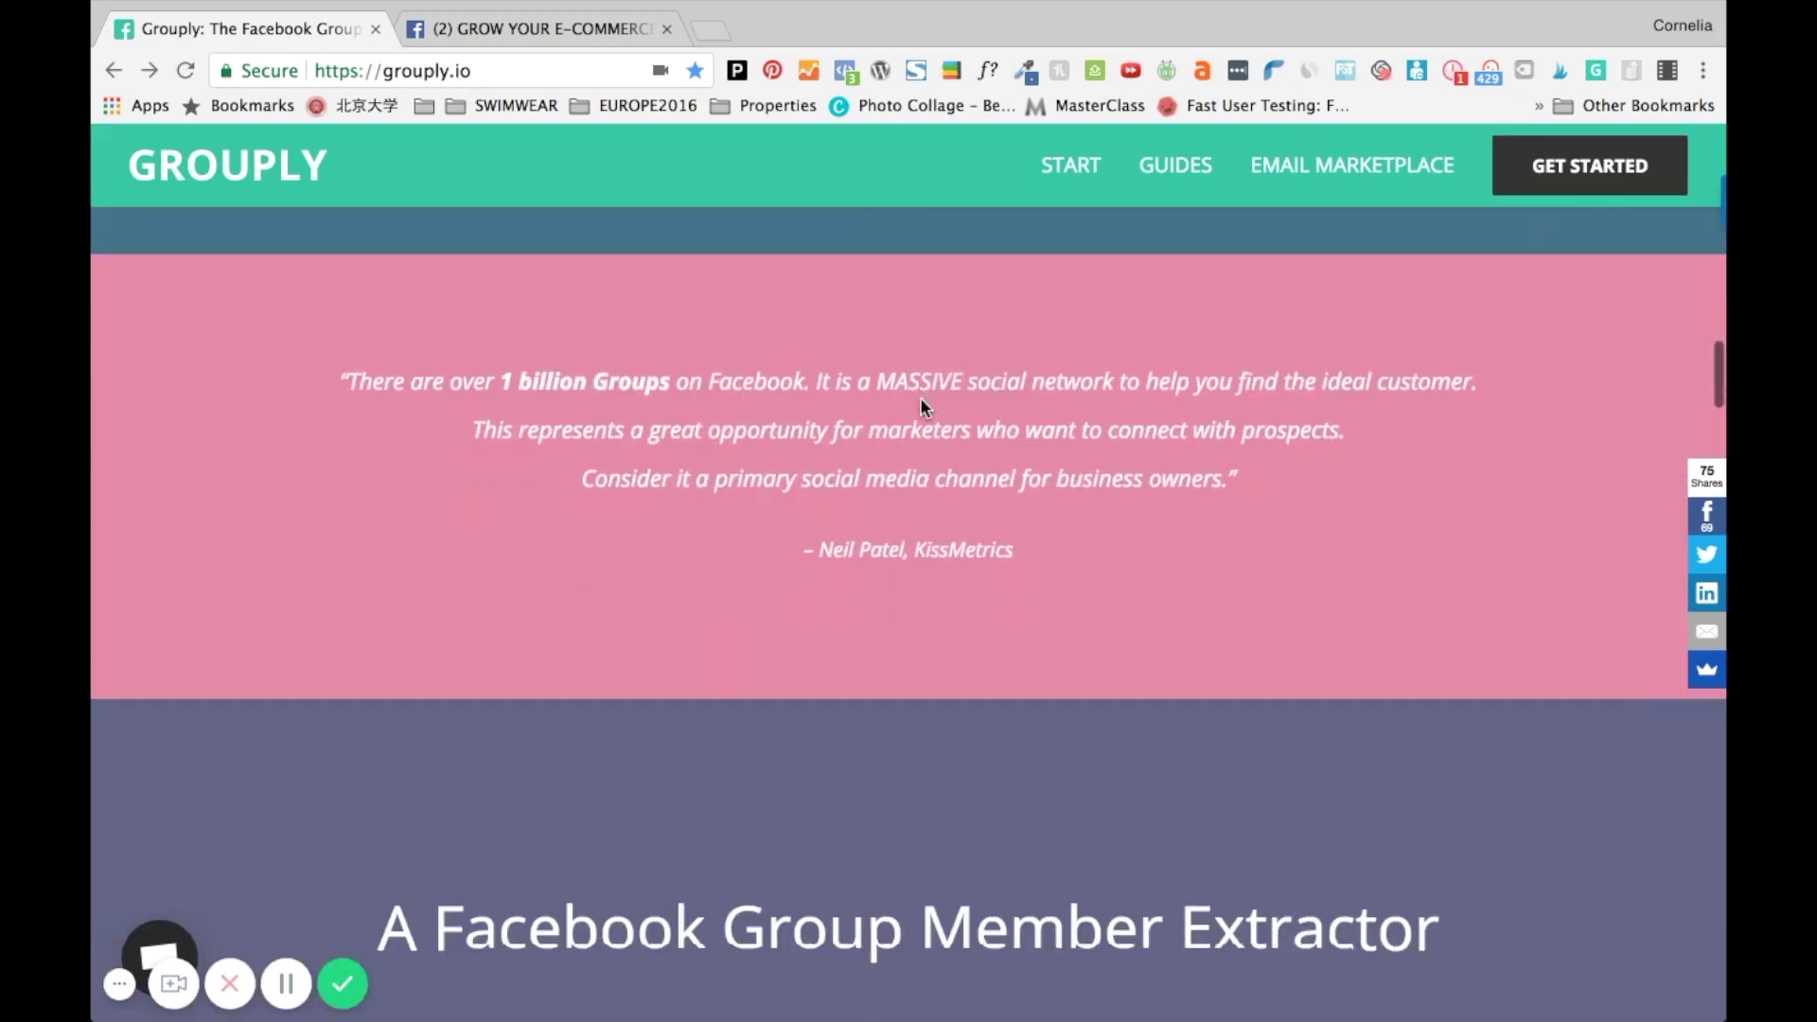
pyautogui.scroll(8, 920, 395)
pyautogui.scroll(2, 924, 412)
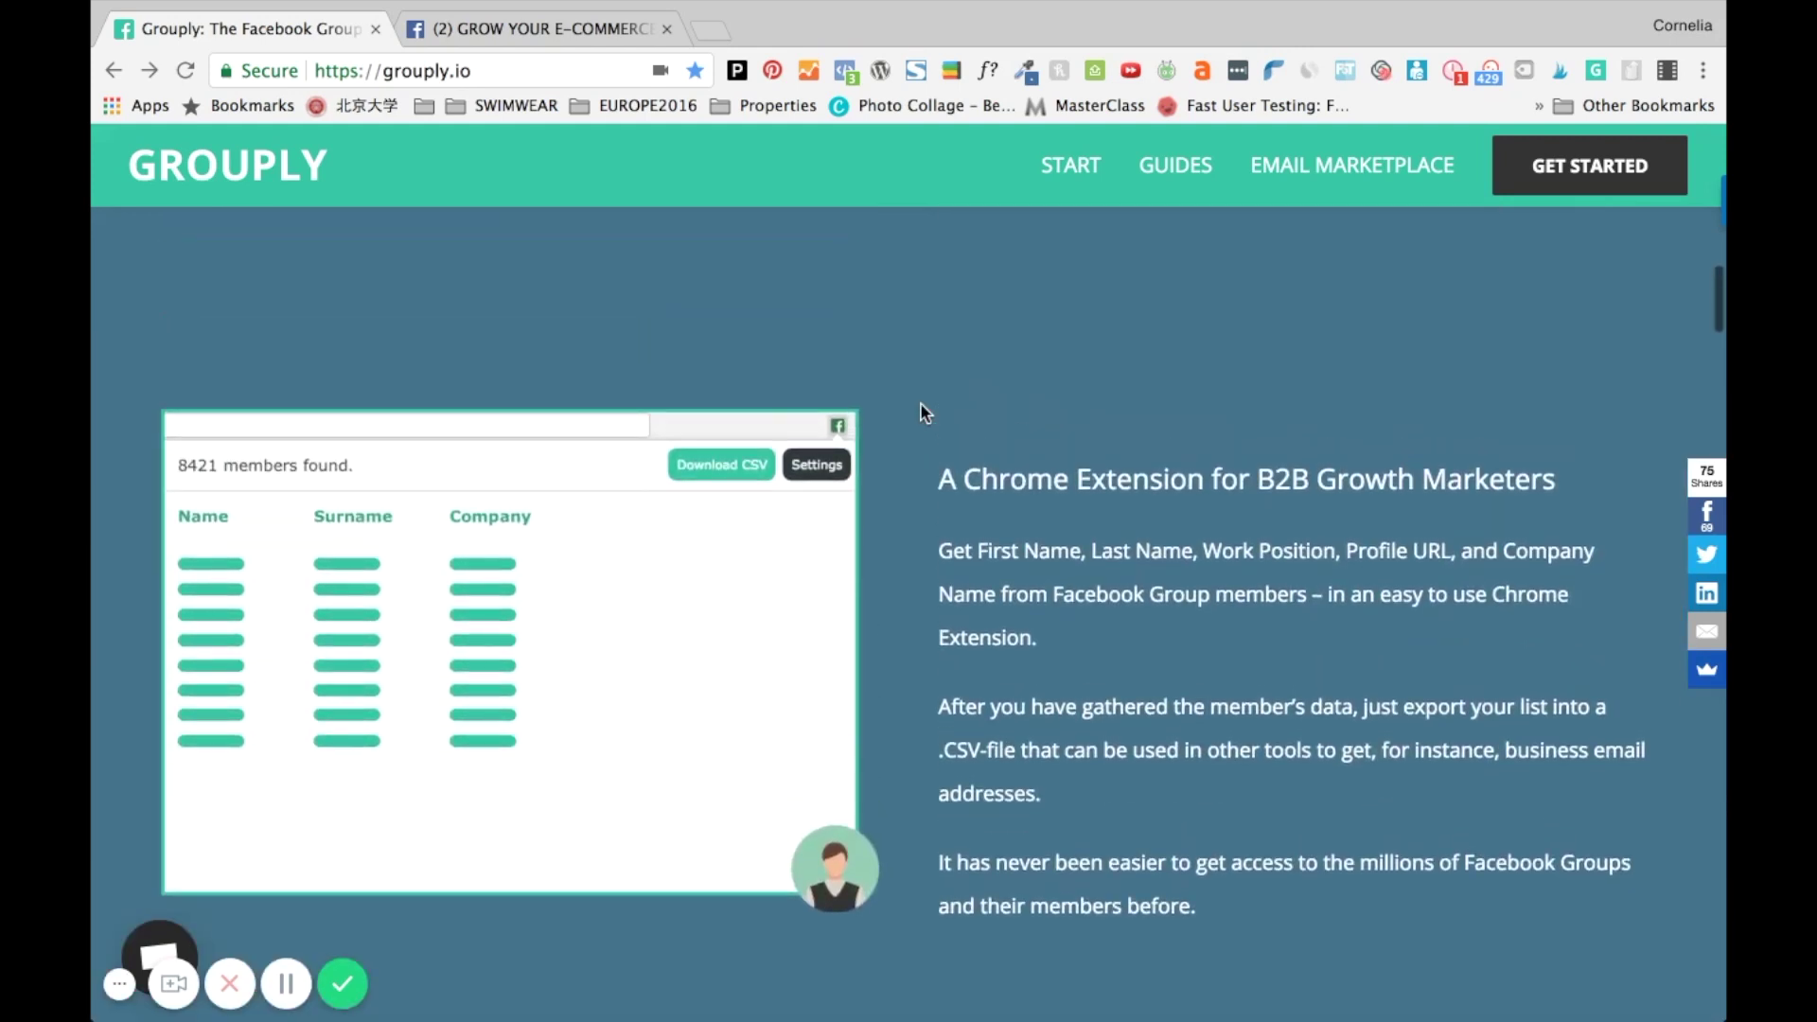
pyautogui.scroll(-1, 920, 401)
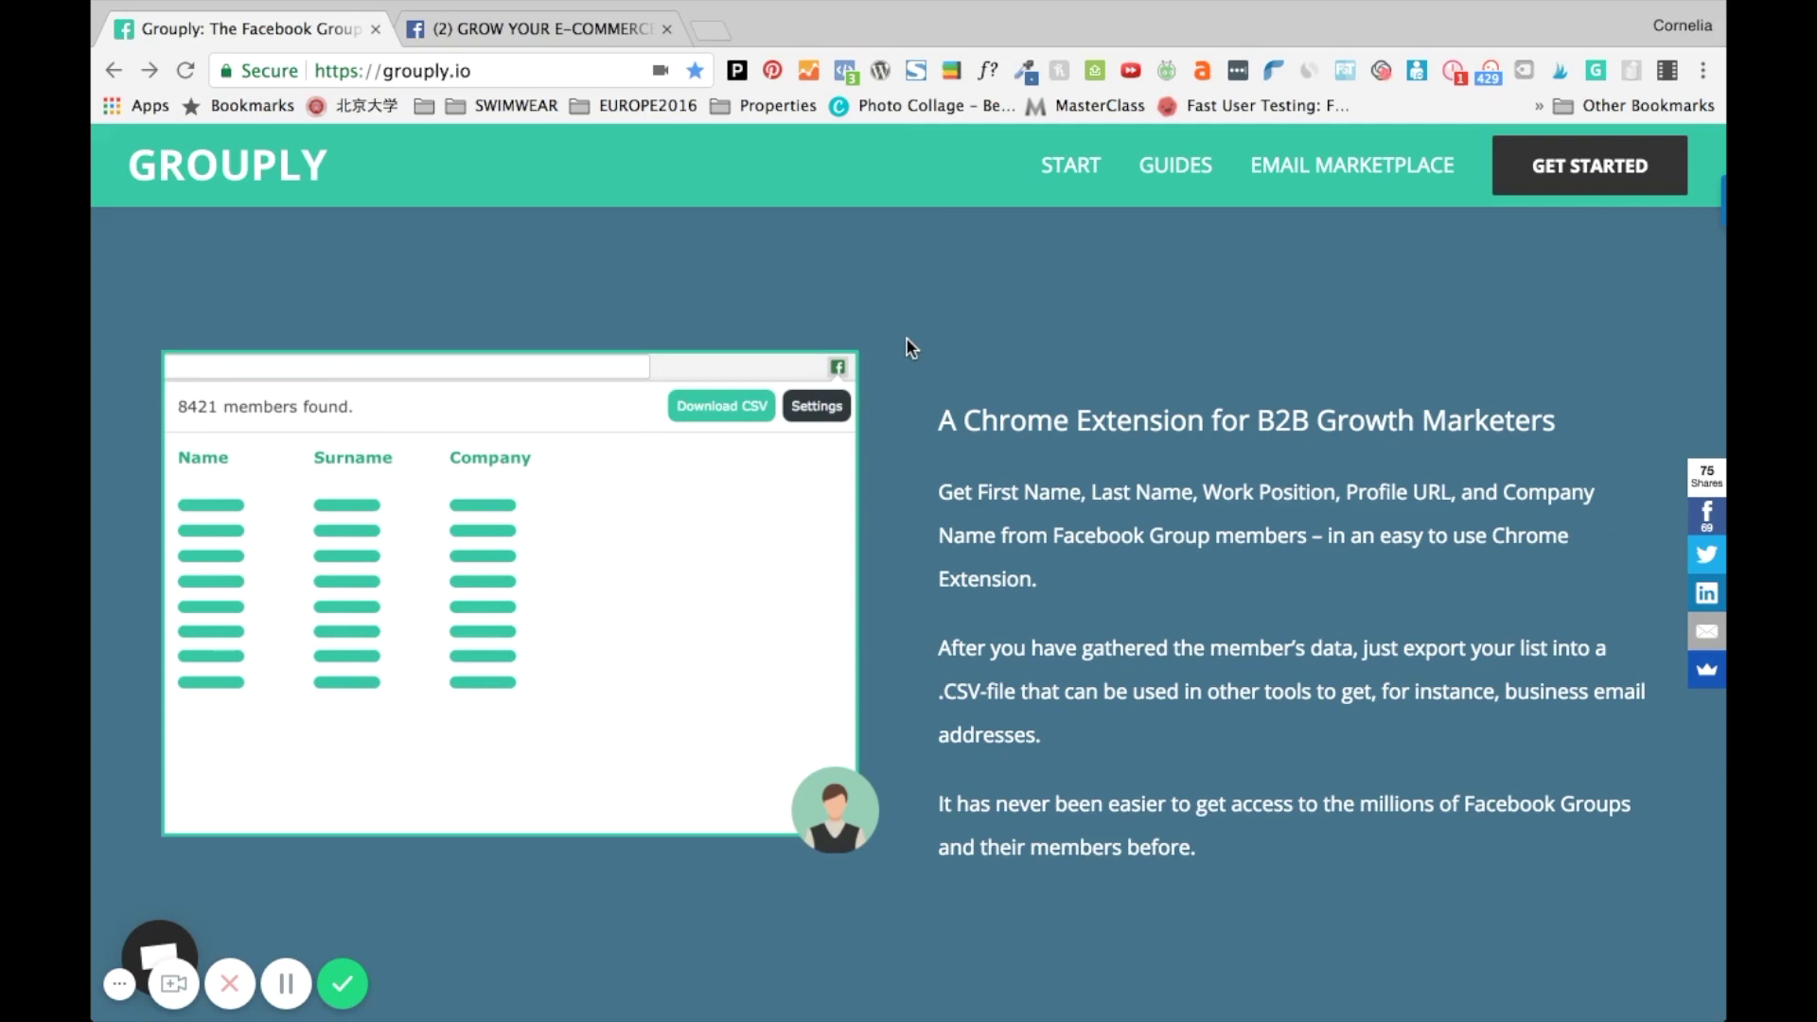
pyautogui.scroll(-1, 910, 348)
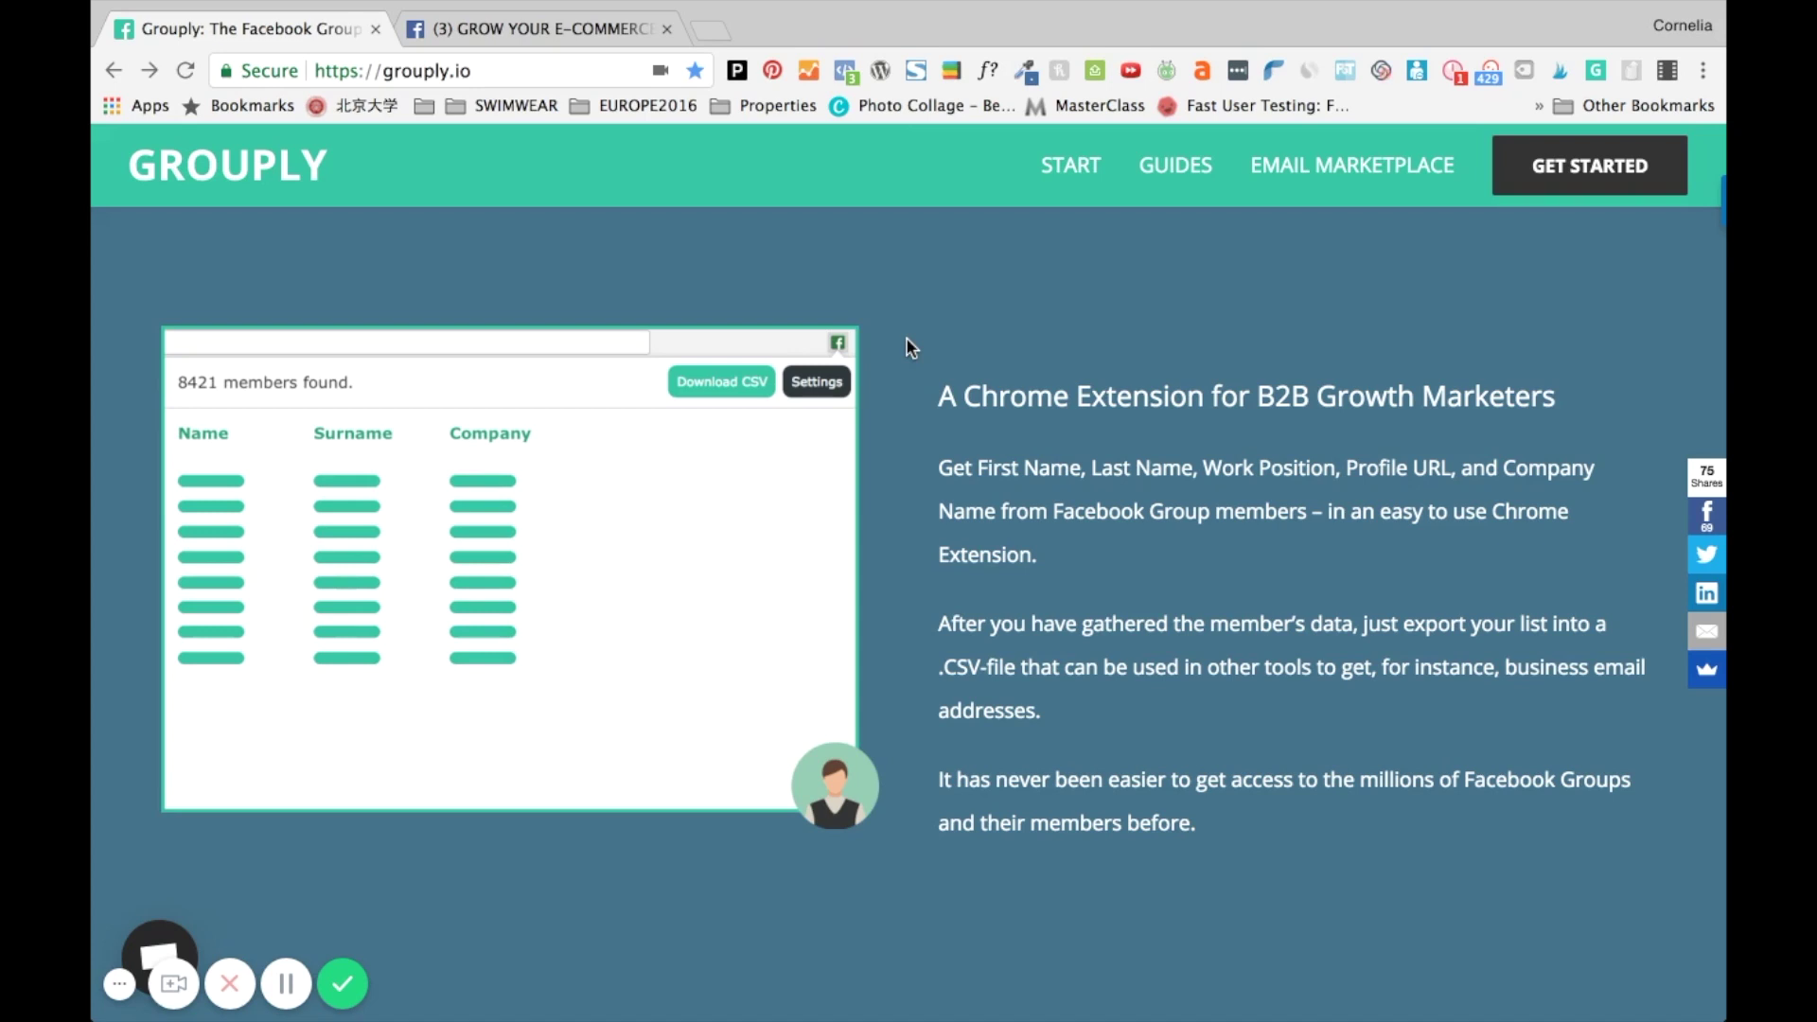
pyautogui.scroll(15, 906, 340)
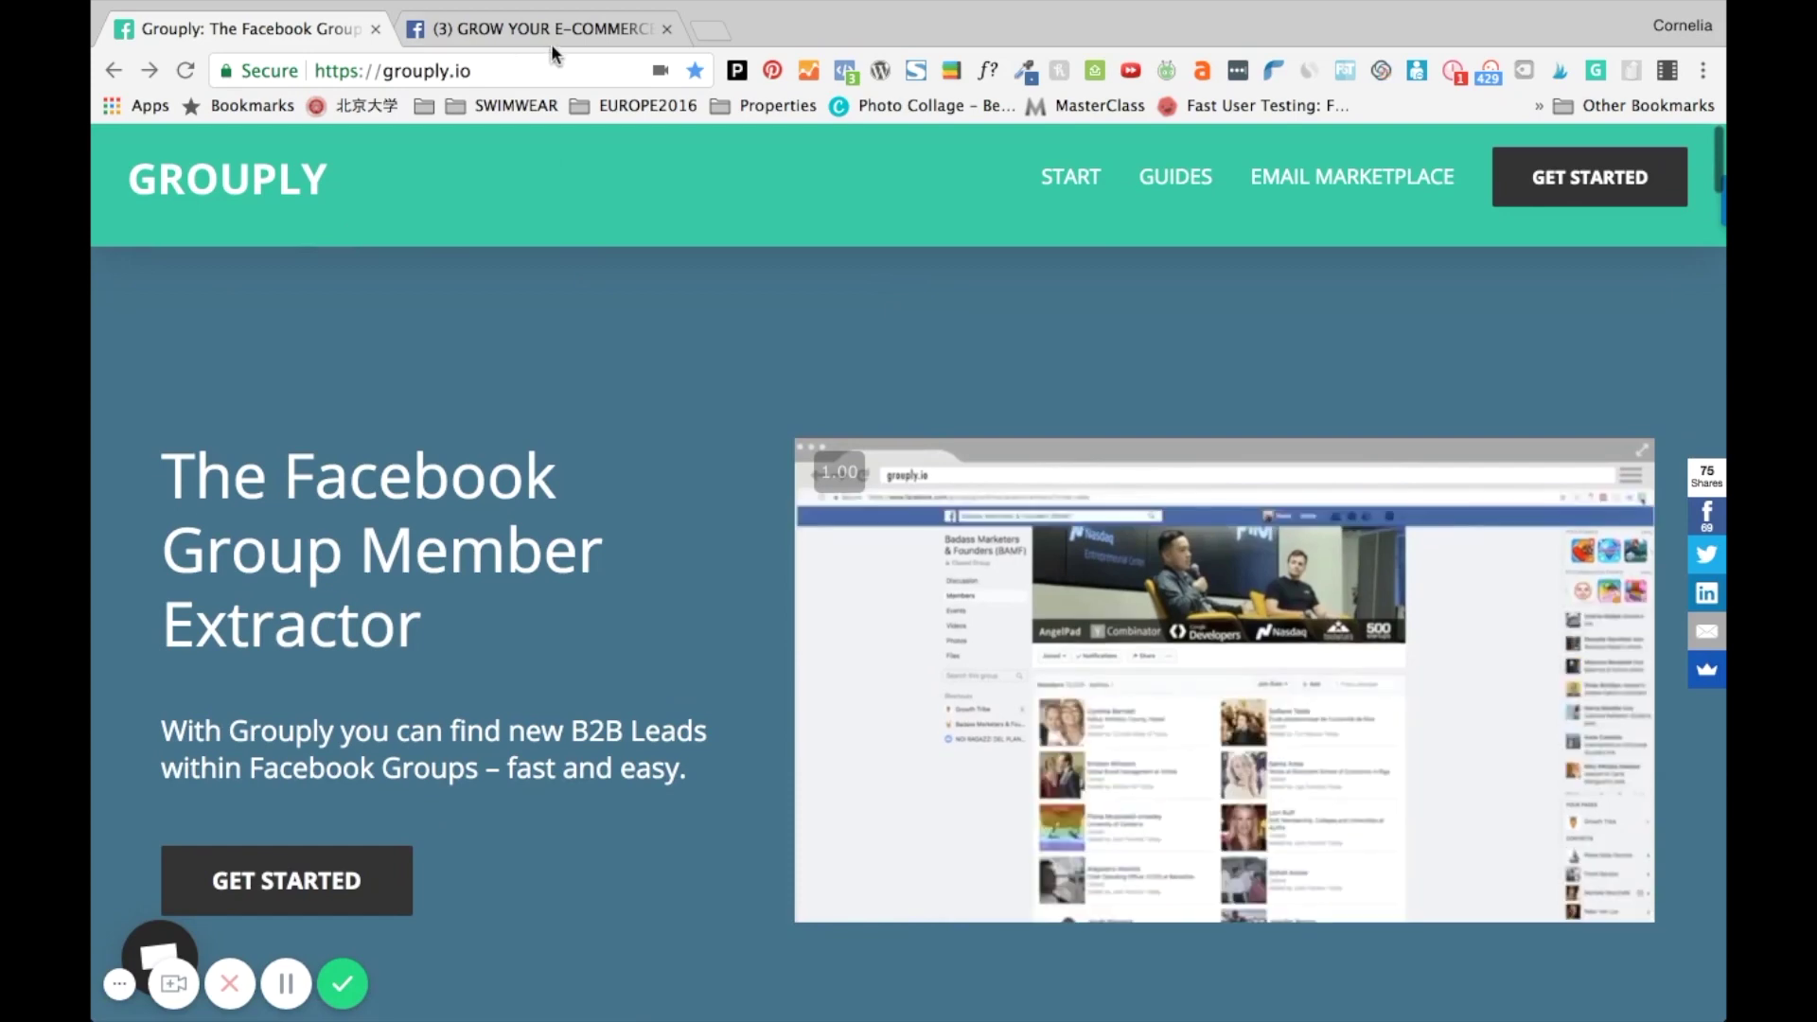
pyautogui.click(550, 37)
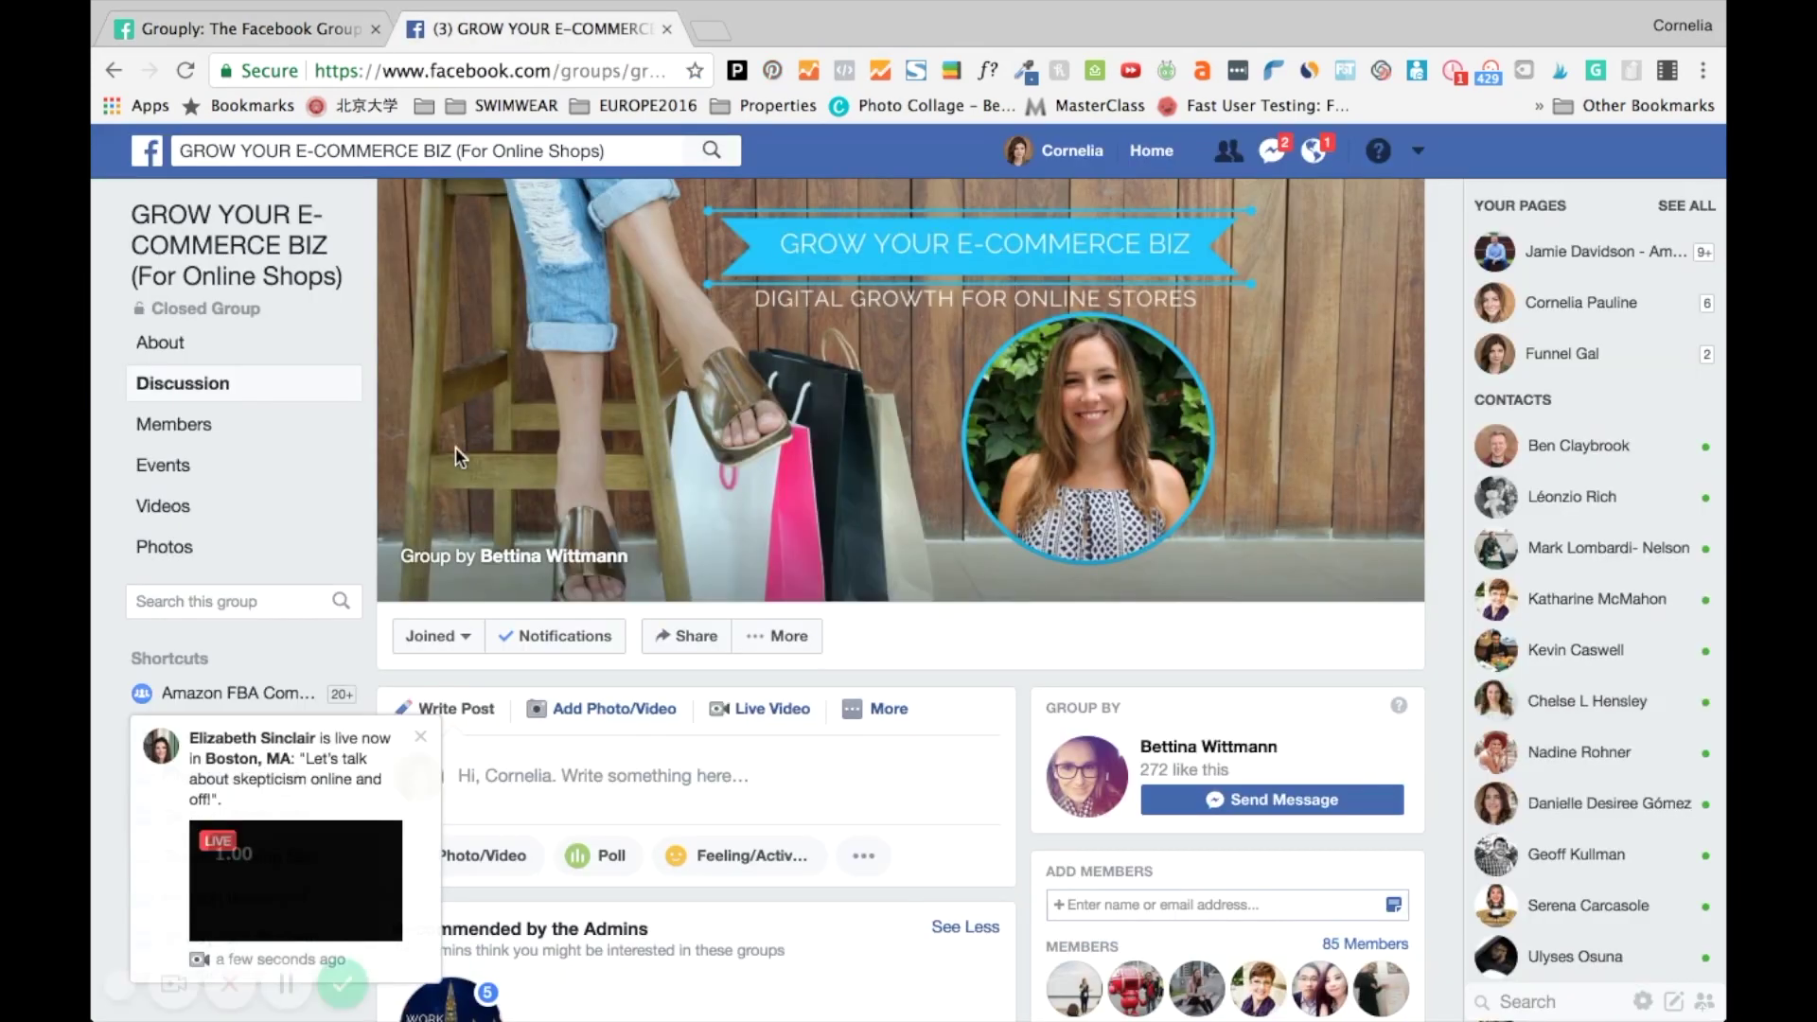
pyautogui.click(414, 735)
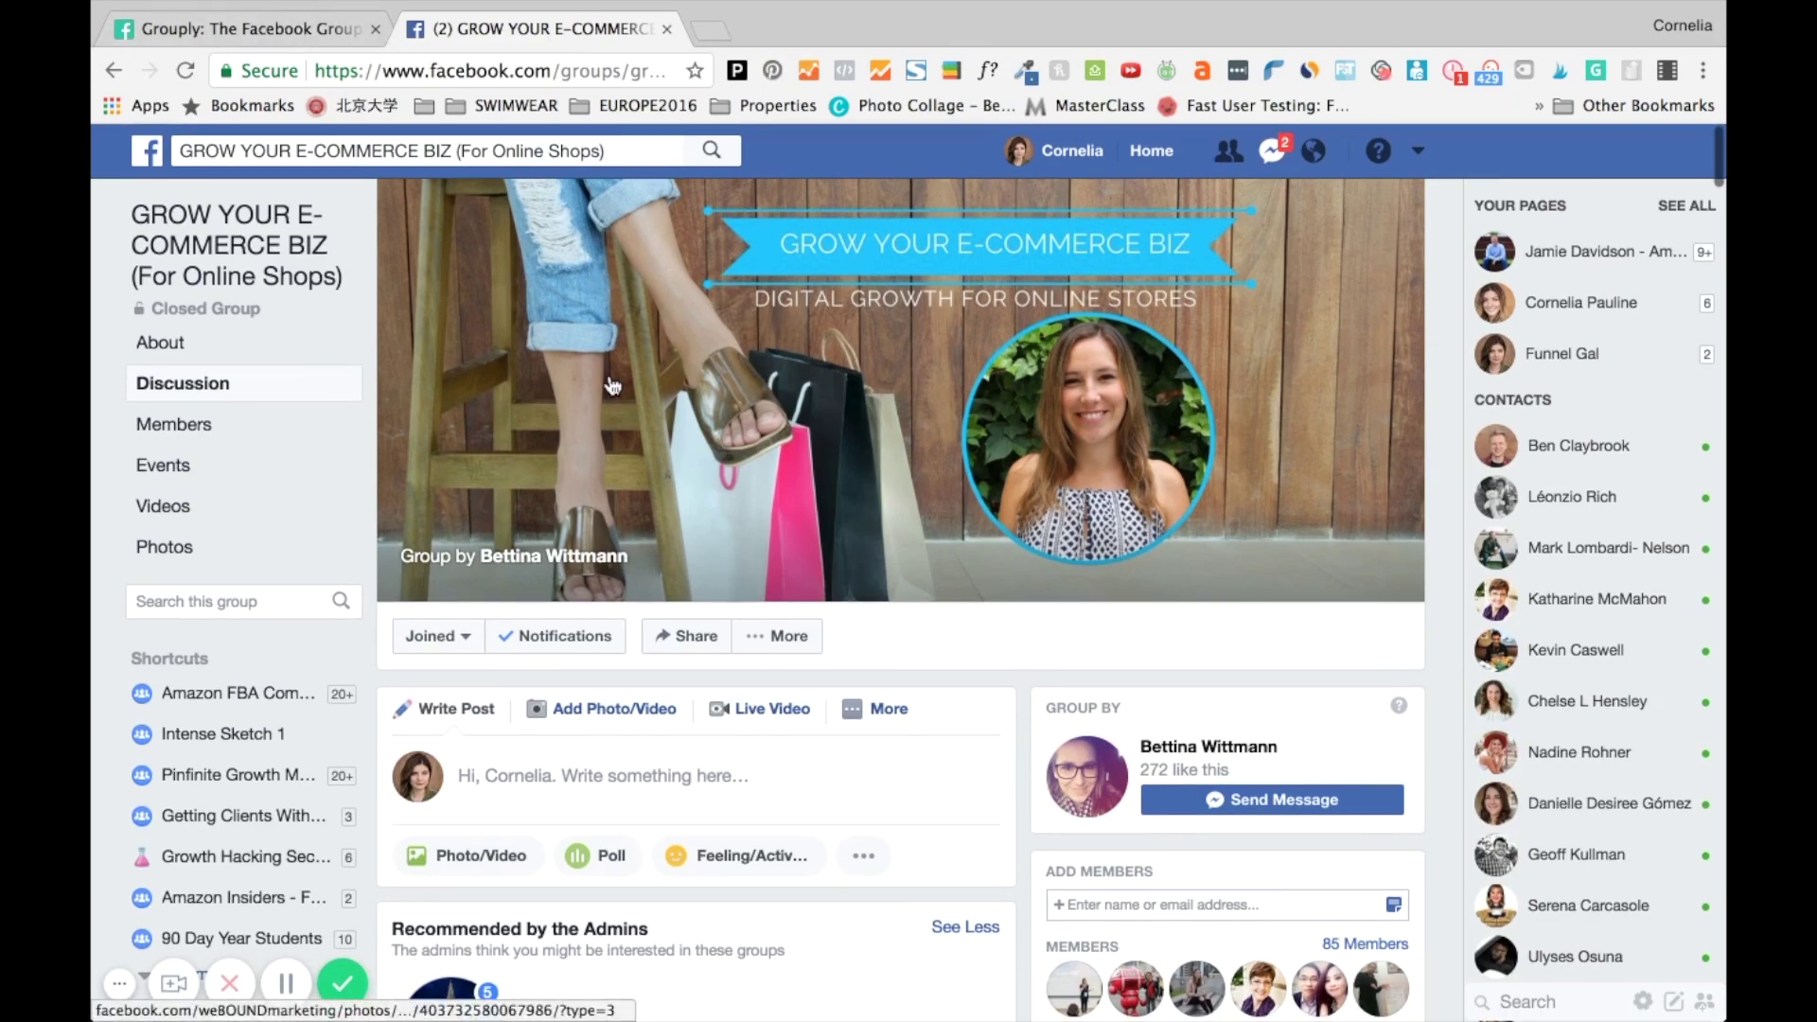
# Briefly revisit the Grouply landing page, then return to the GROW YOUR E-COMMERCE BIZ group
pyautogui.scroll(-6, 1053, 790)
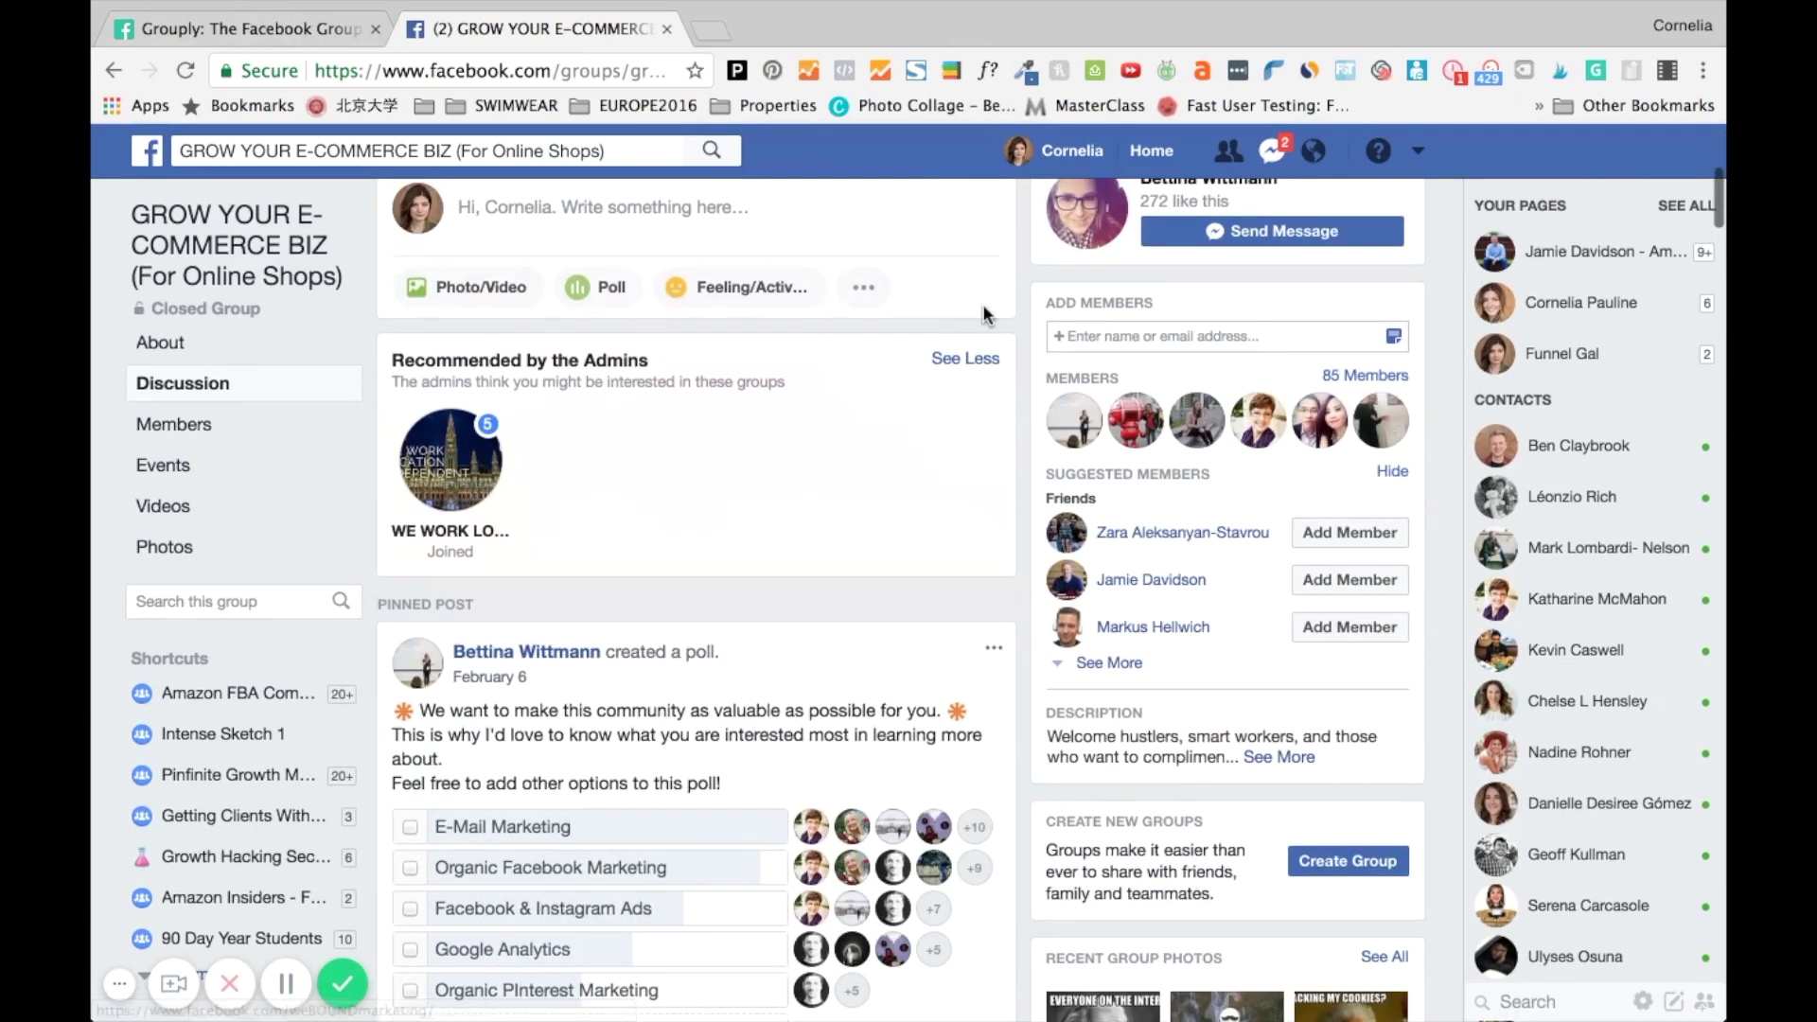
pyautogui.scroll(6, 984, 312)
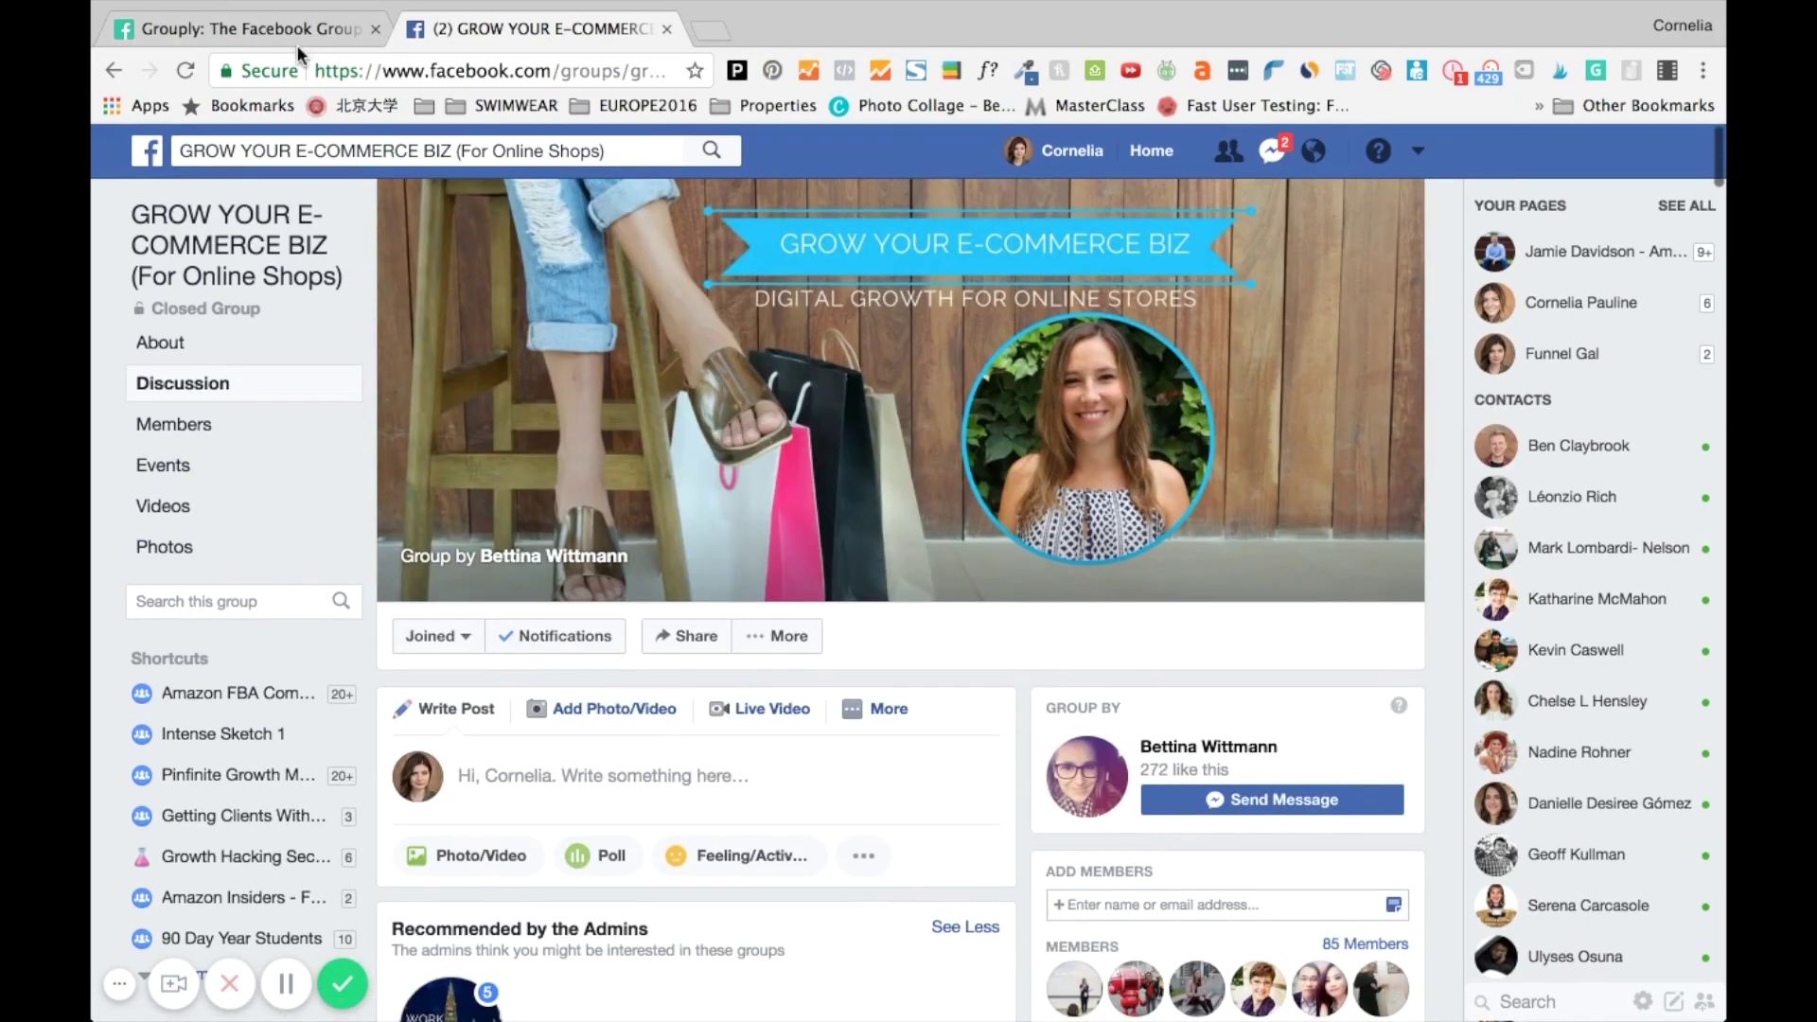
pyautogui.click(290, 32)
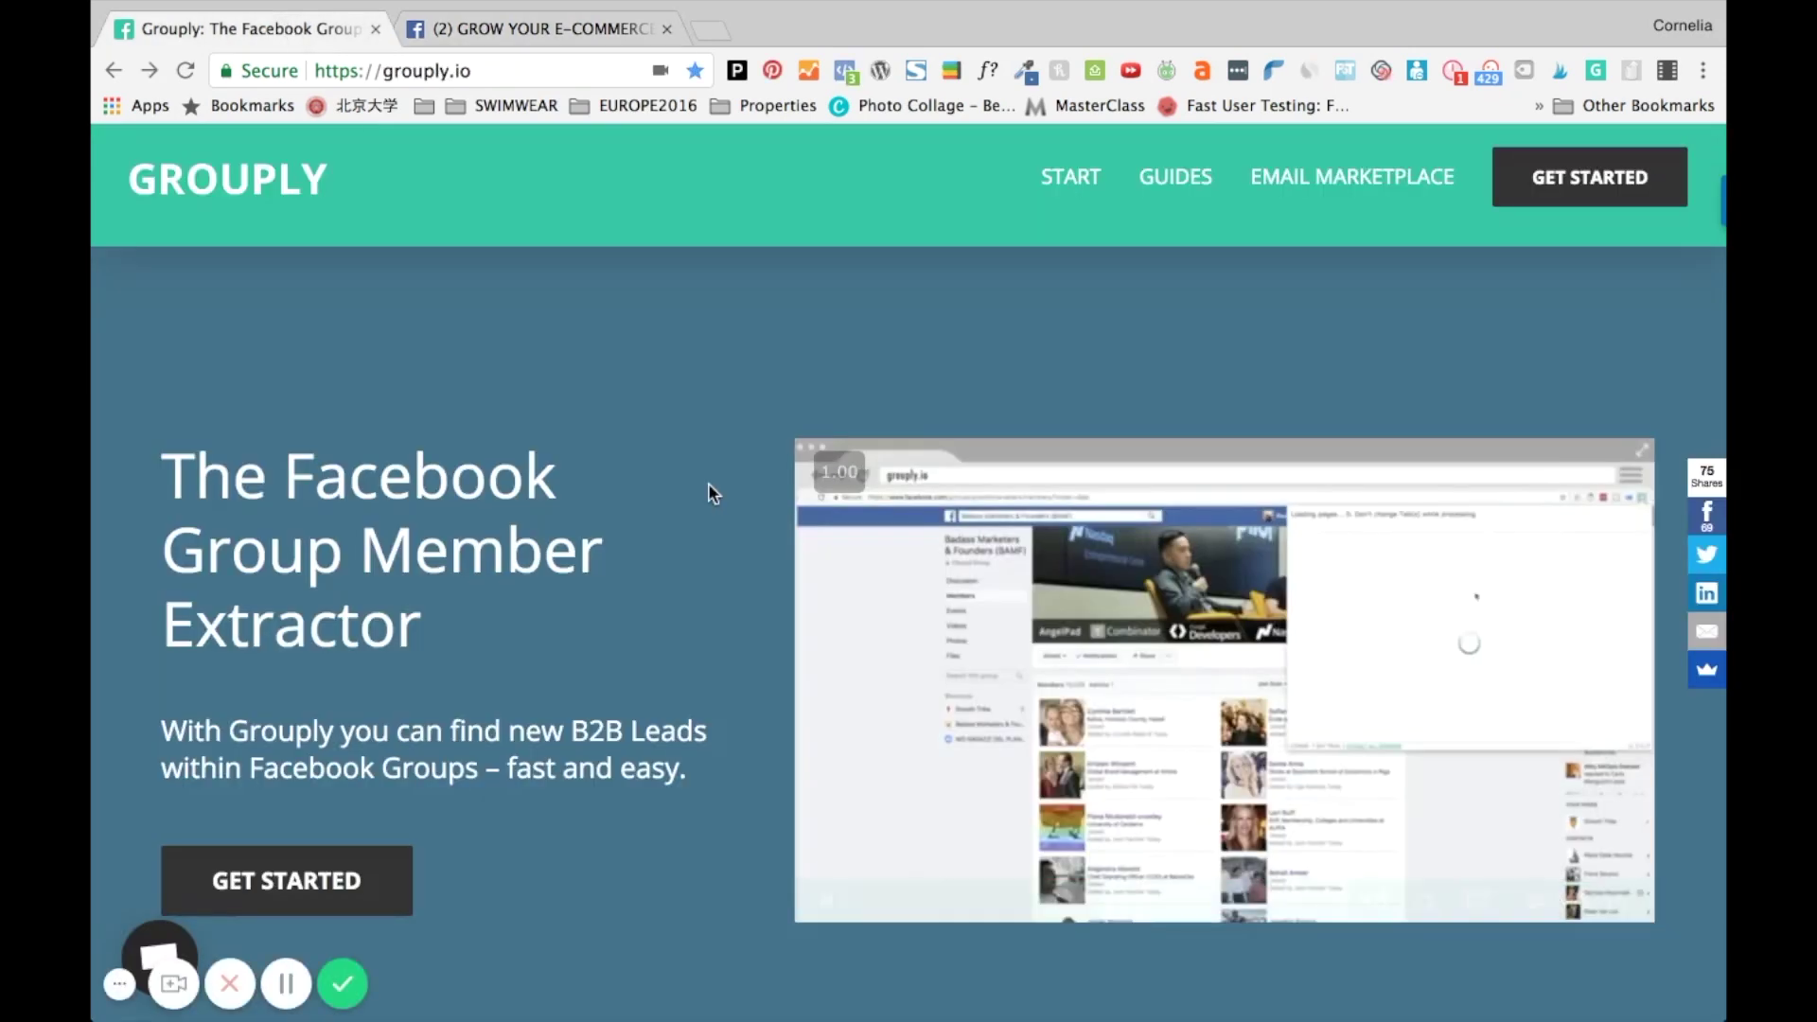
pyautogui.scroll(-15, 712, 494)
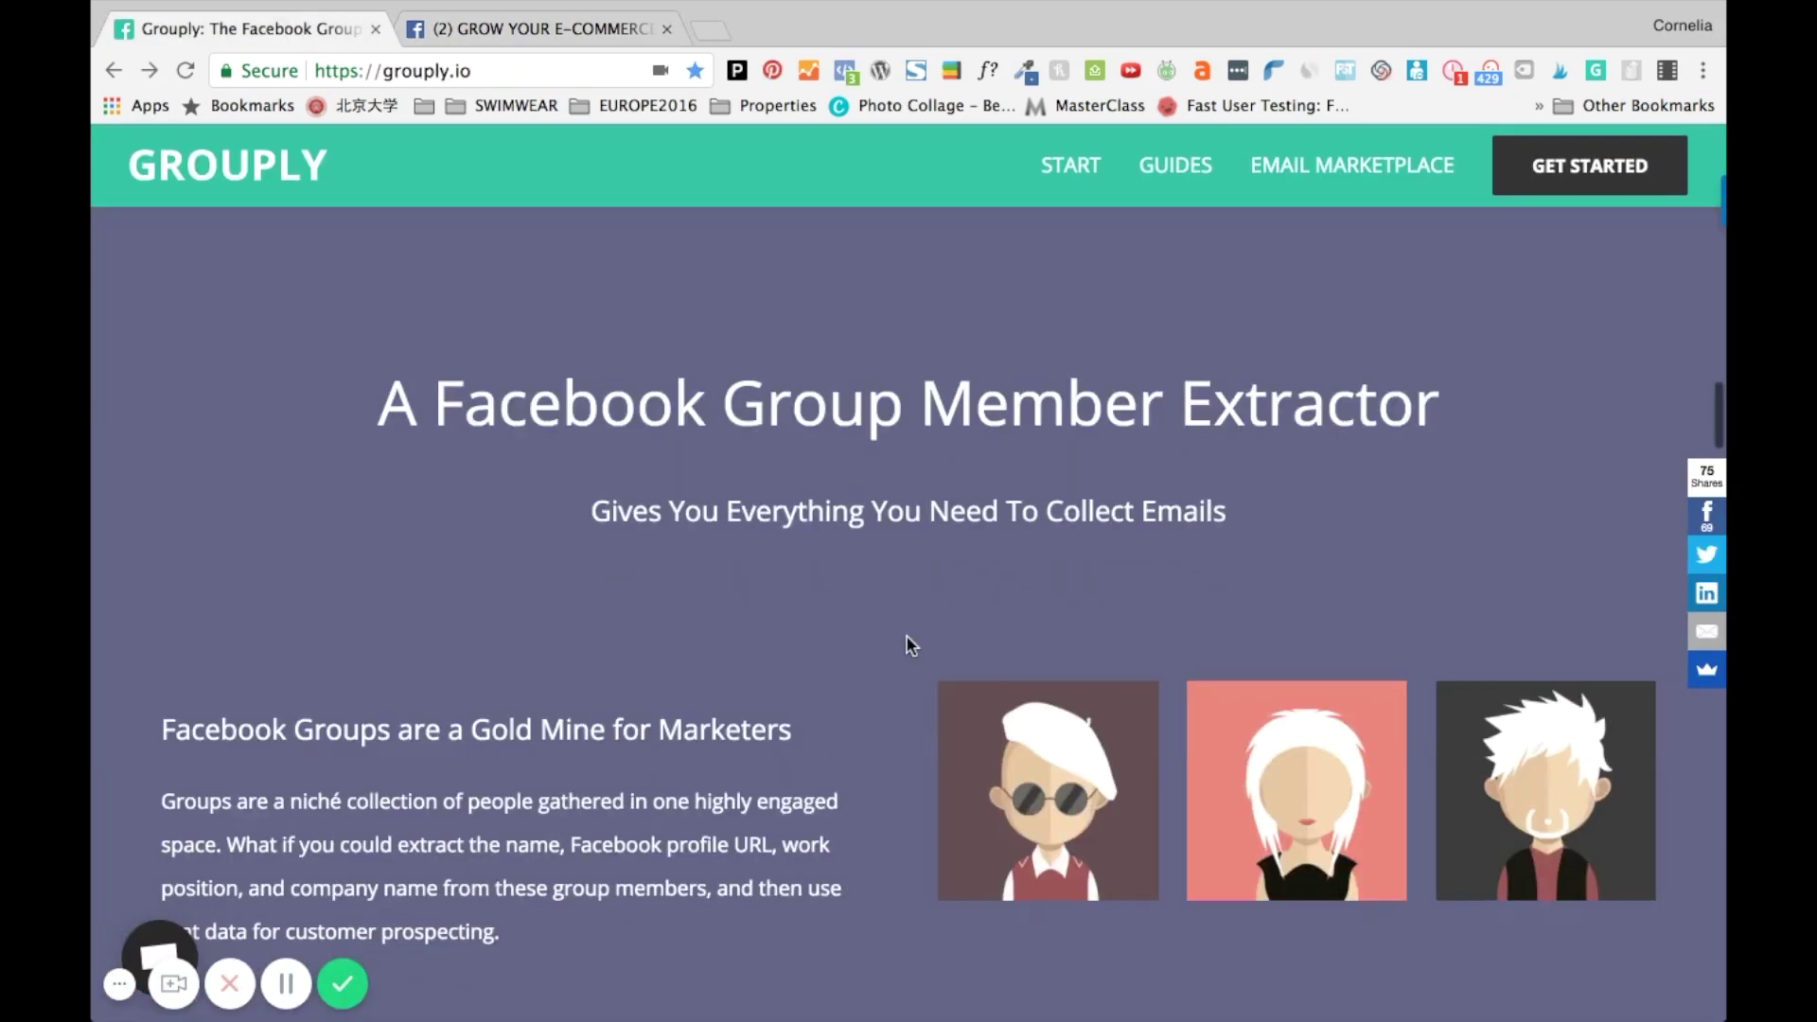
pyautogui.scroll(-10, 907, 644)
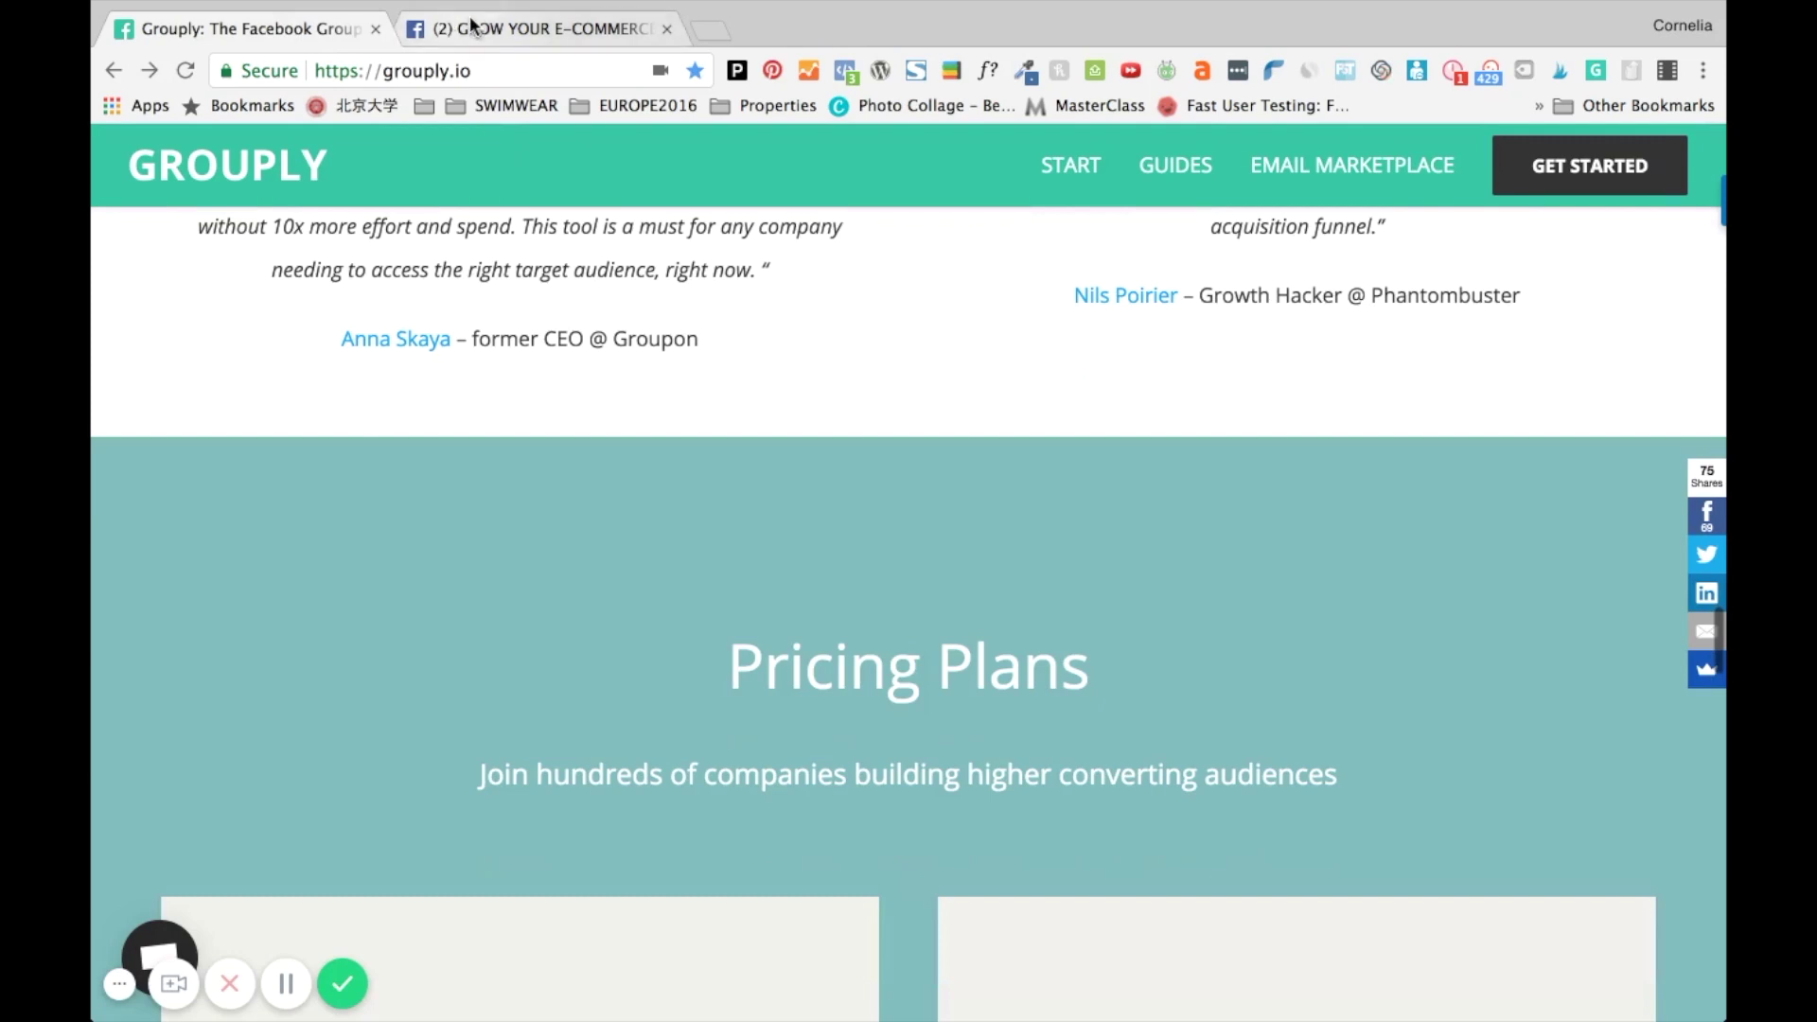
pyautogui.click(483, 31)
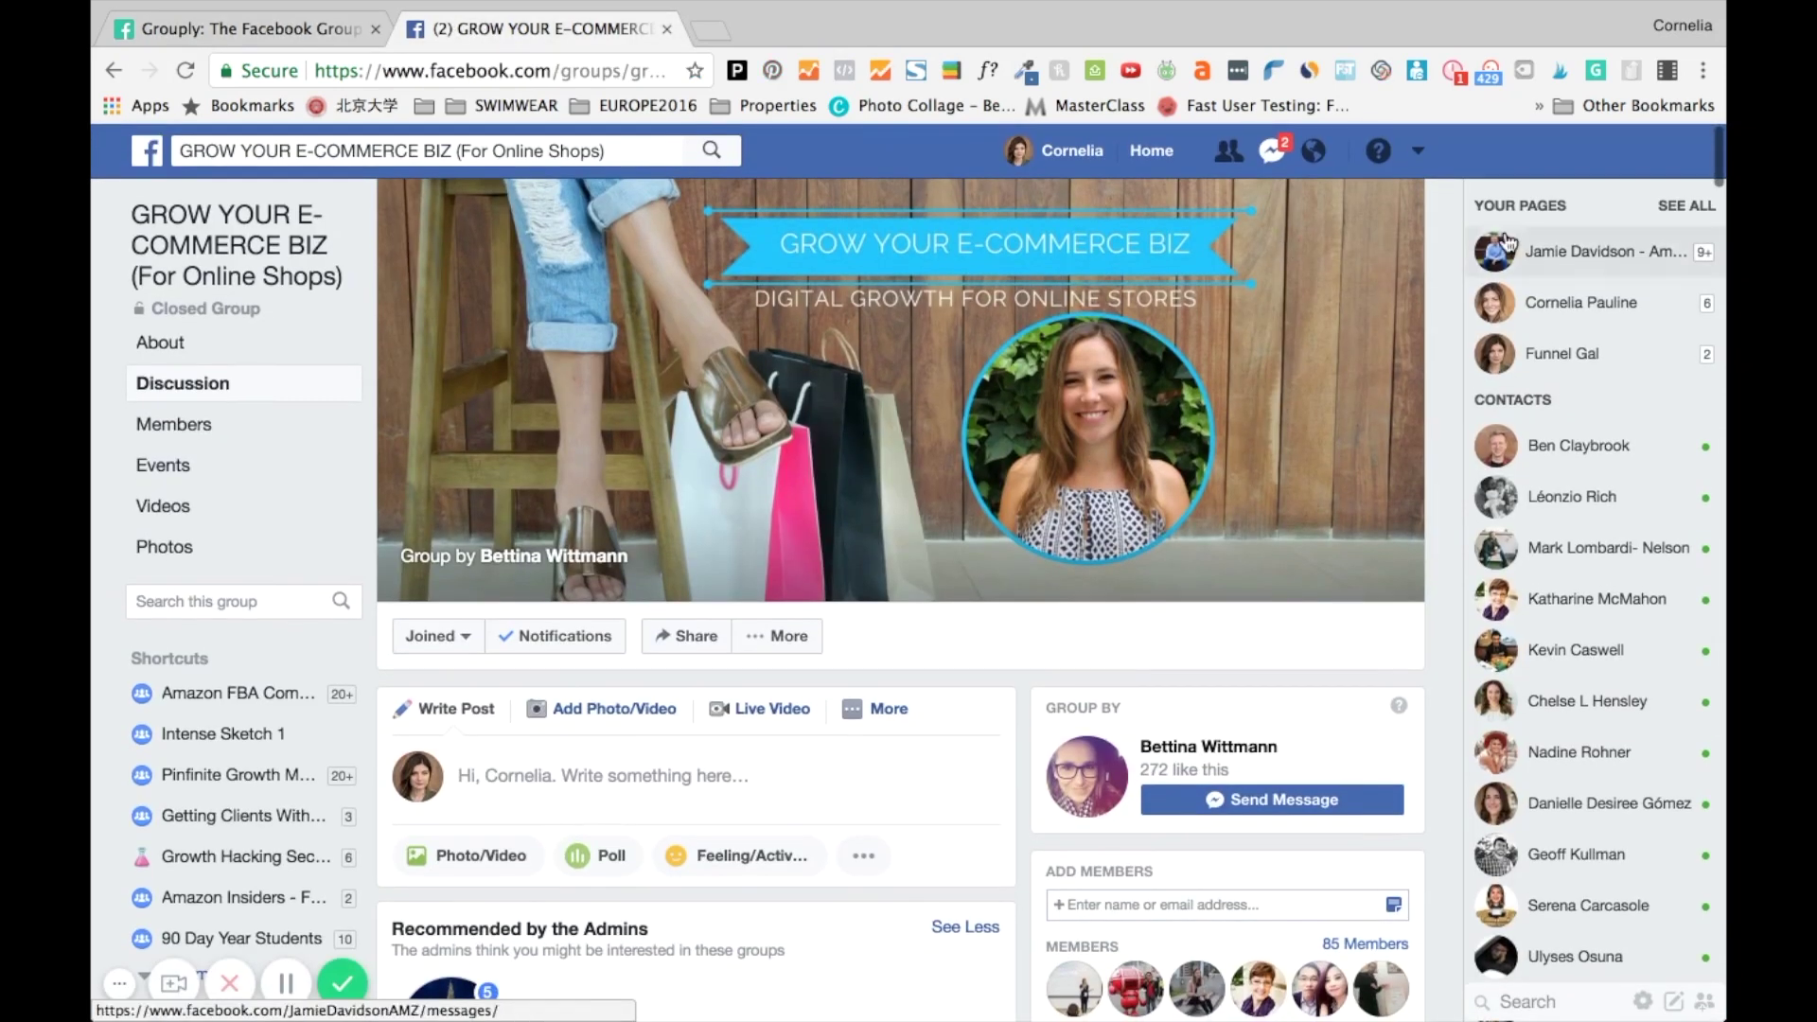
pyautogui.click(1596, 72)
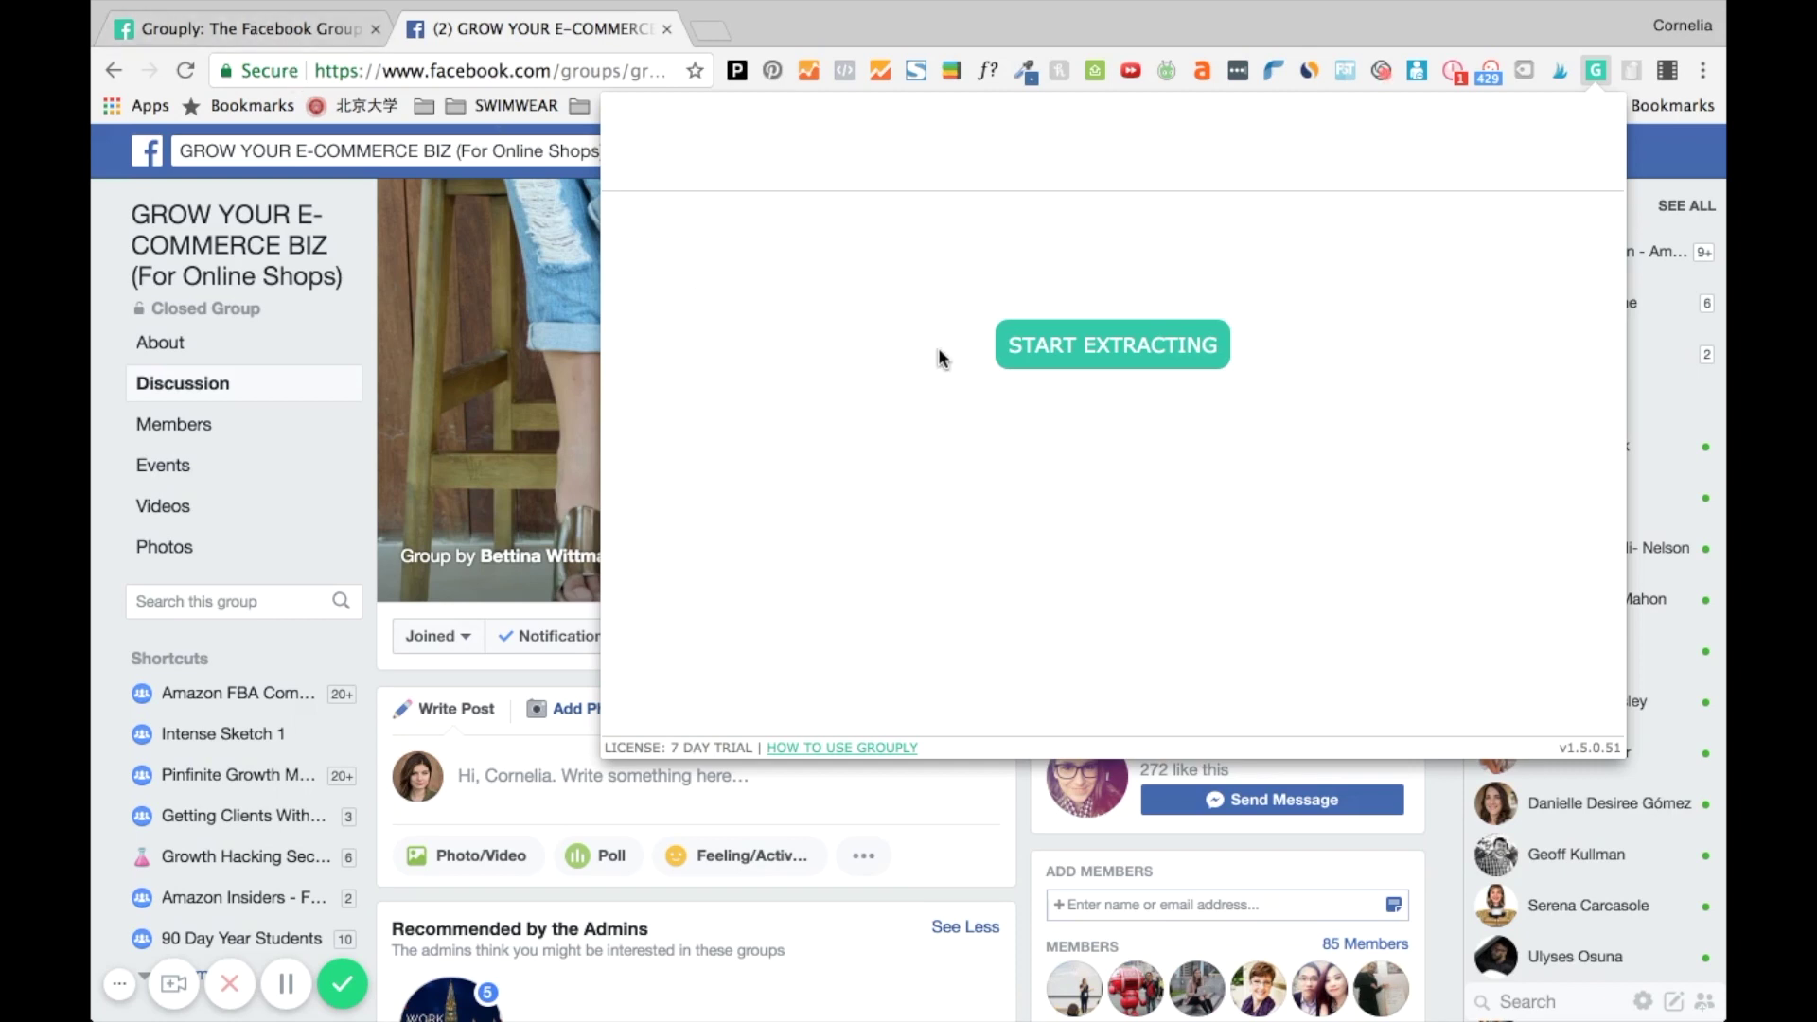
pyautogui.click(1067, 352)
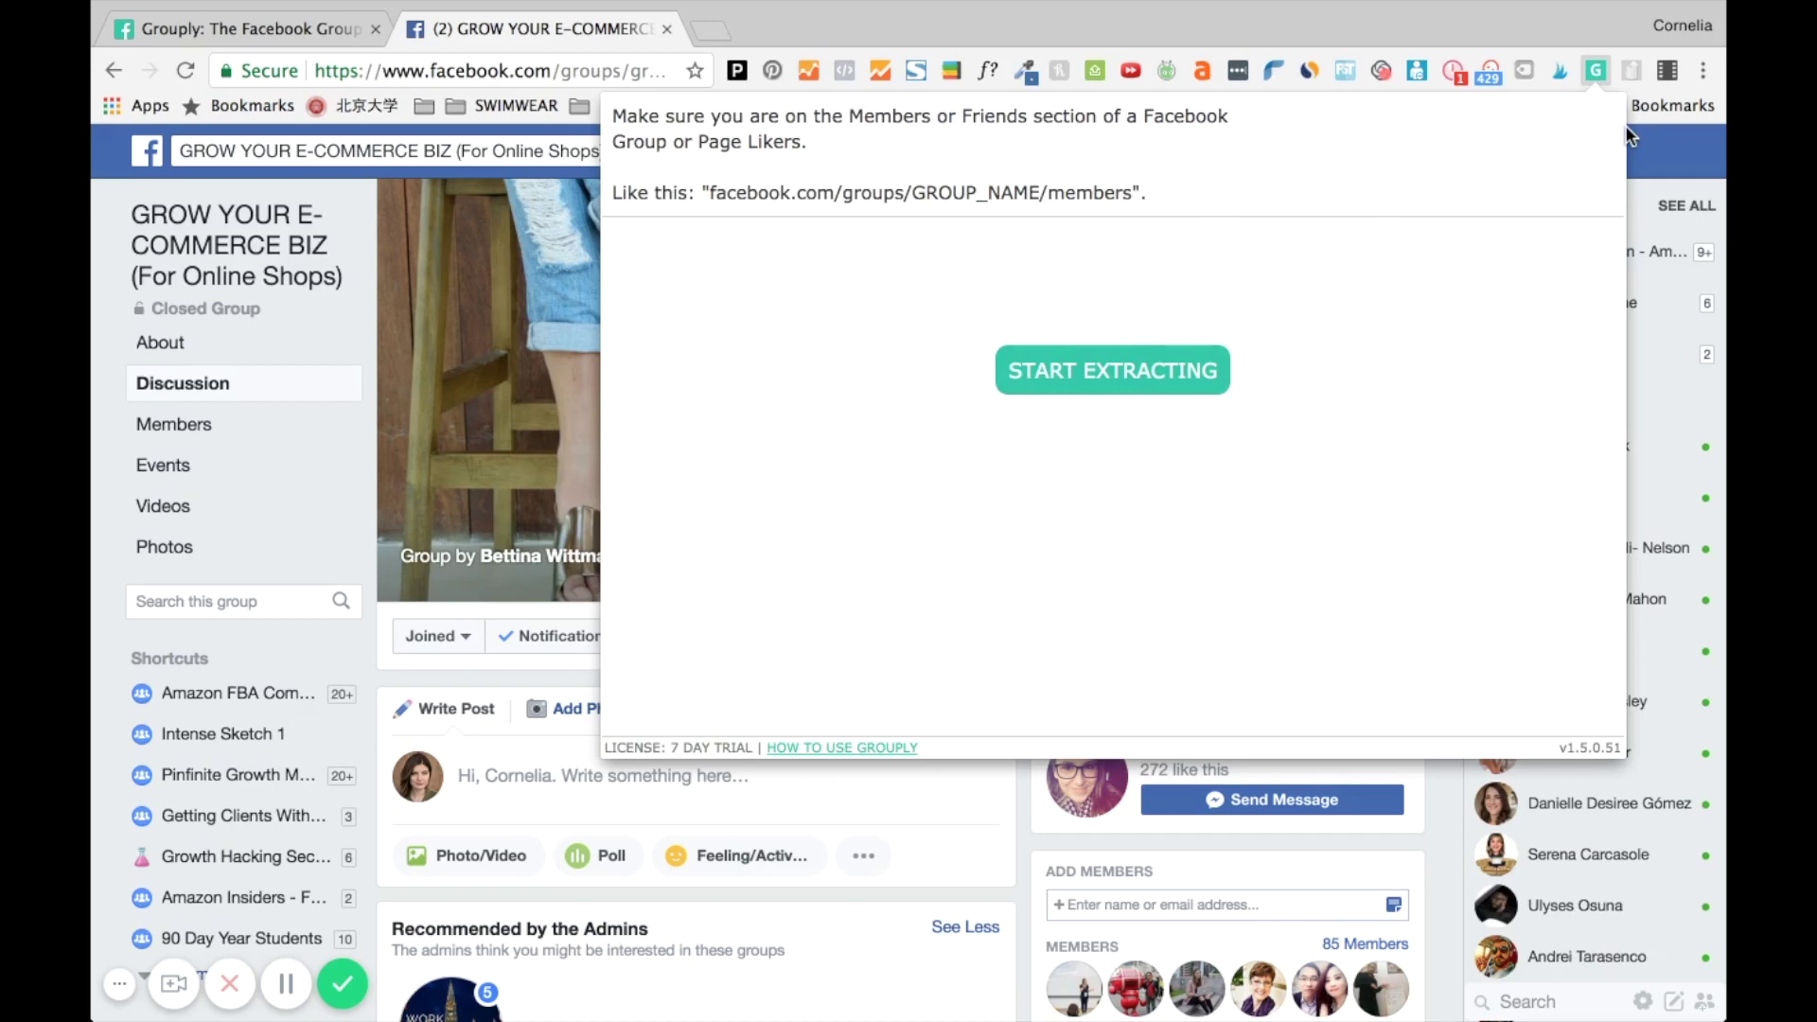
pyautogui.scroll(-3, 290, 434)
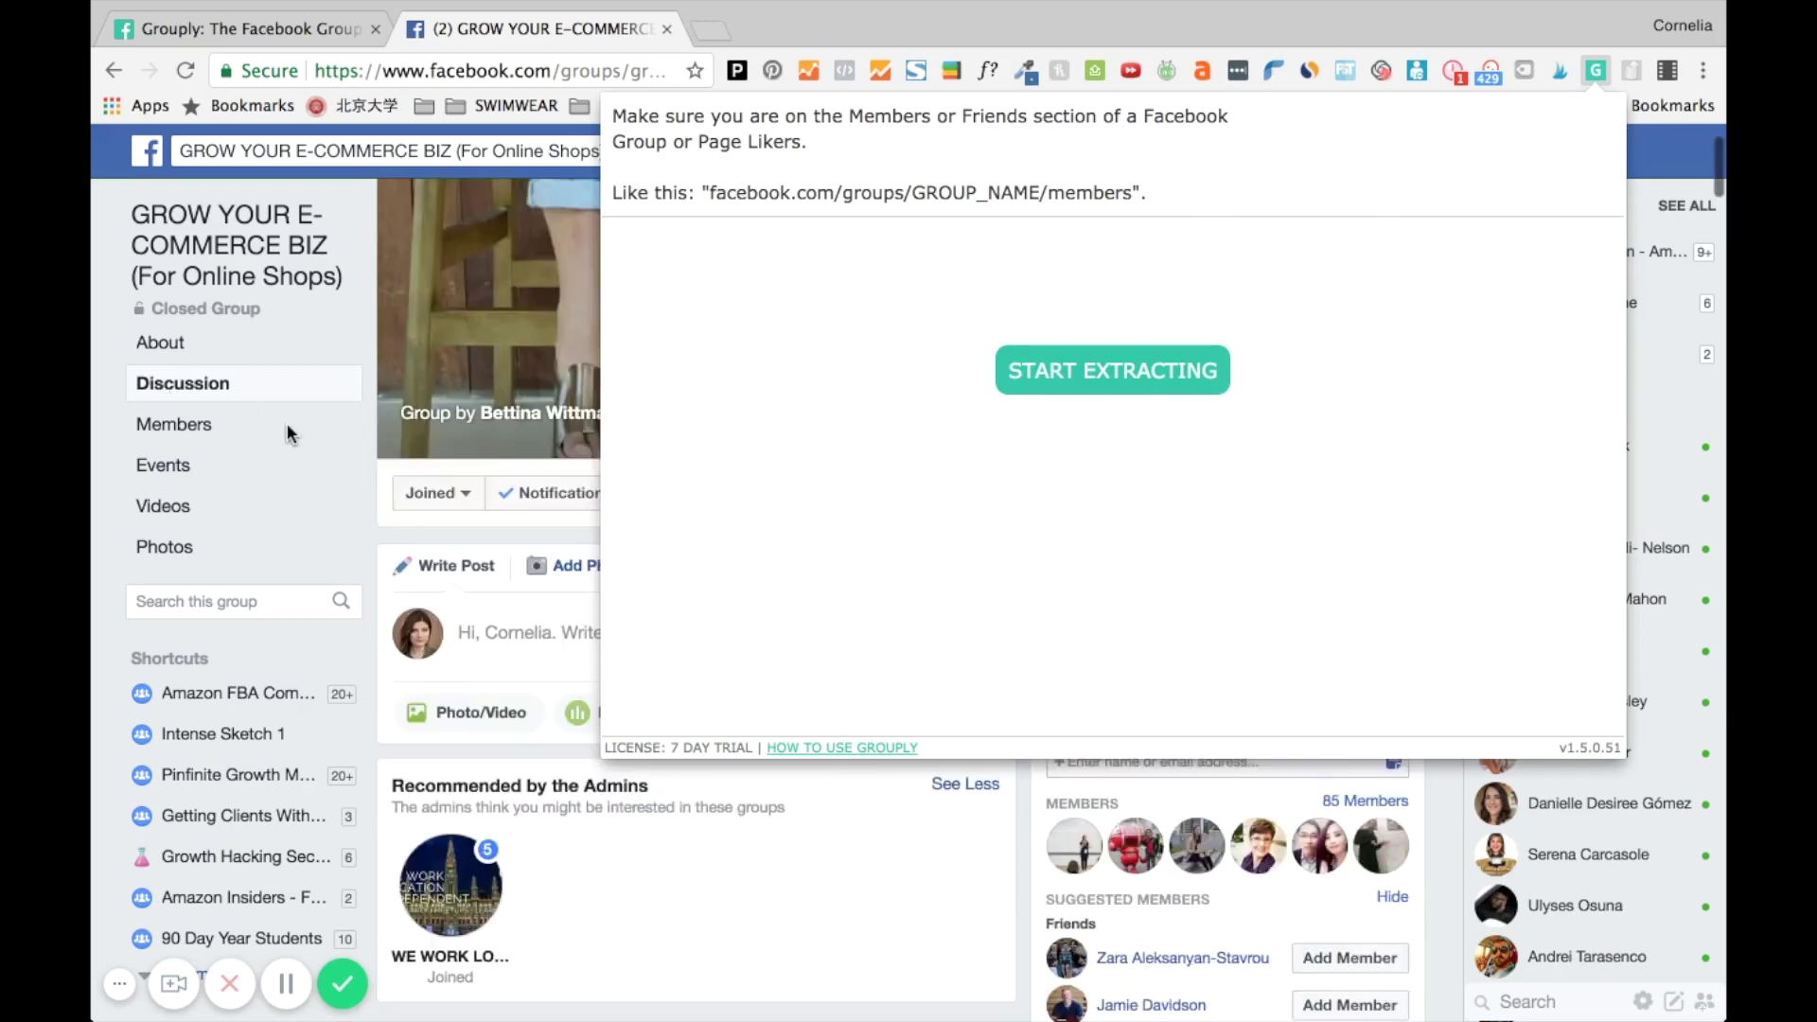
pyautogui.scroll(3, 287, 423)
# Open the group's Members list and run Grouply extraction, yielding 84 members with 46 complete
pyautogui.click(158, 435)
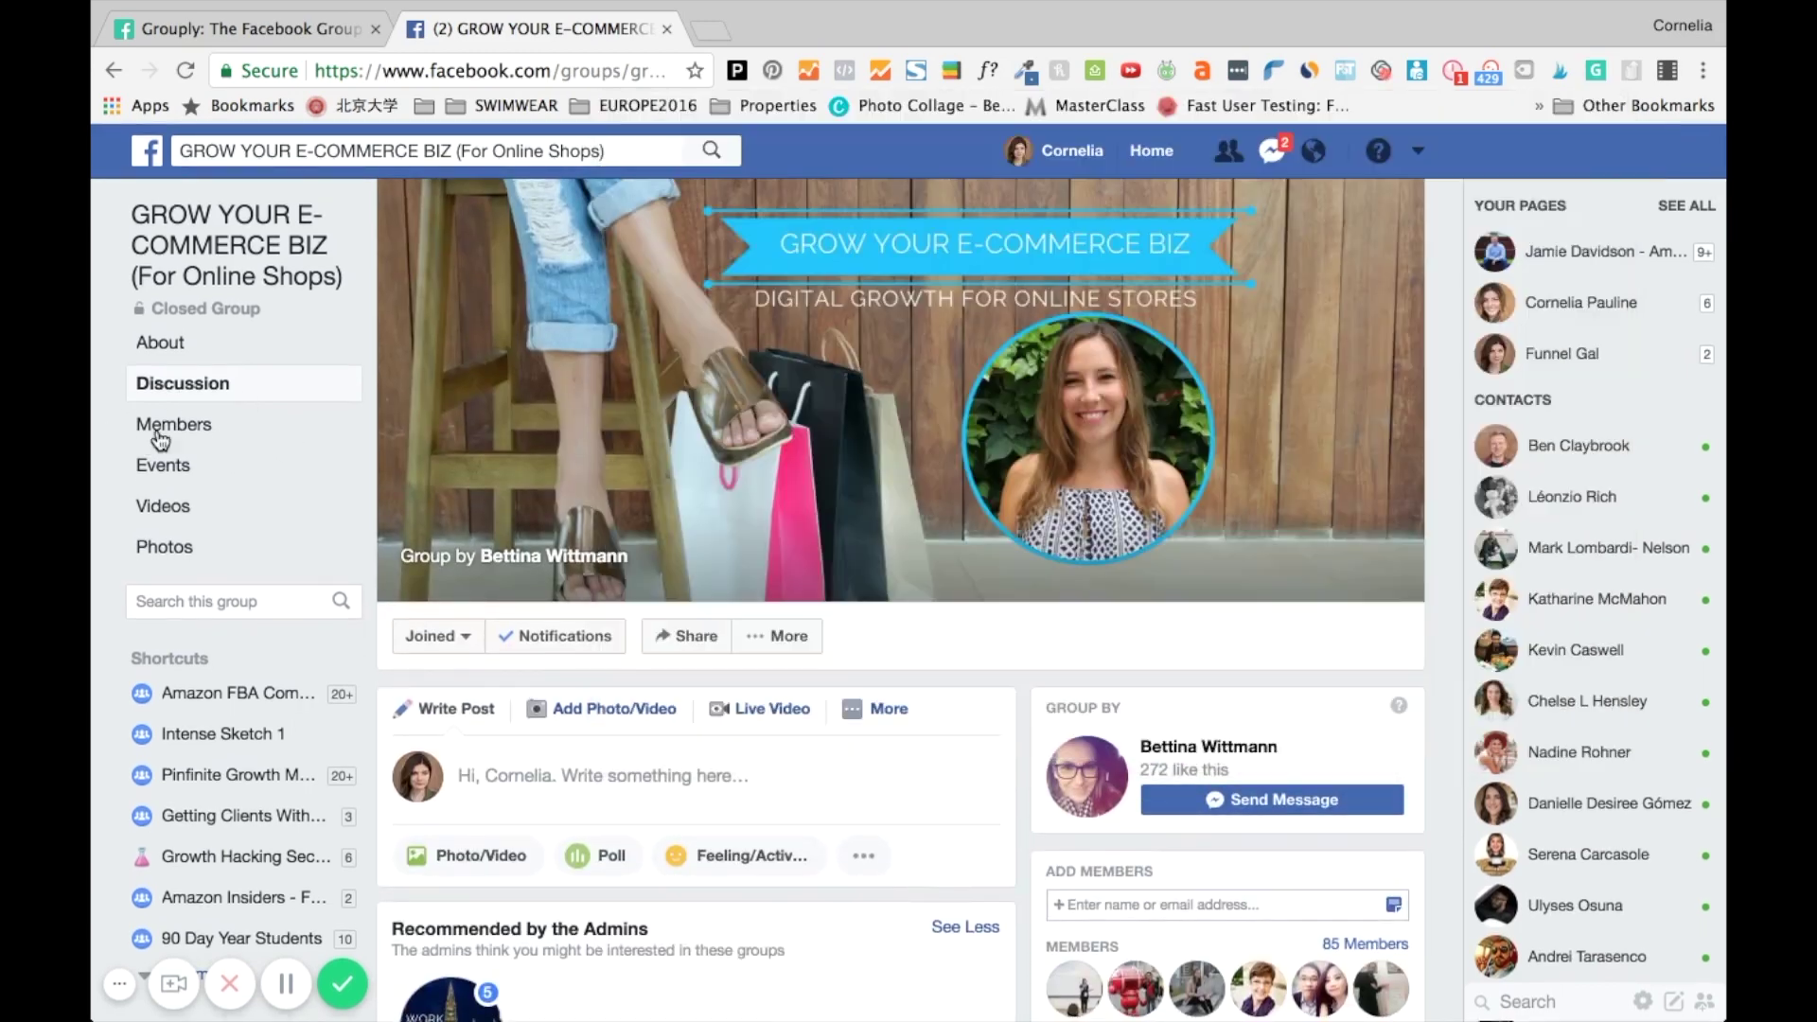
pyautogui.click(196, 433)
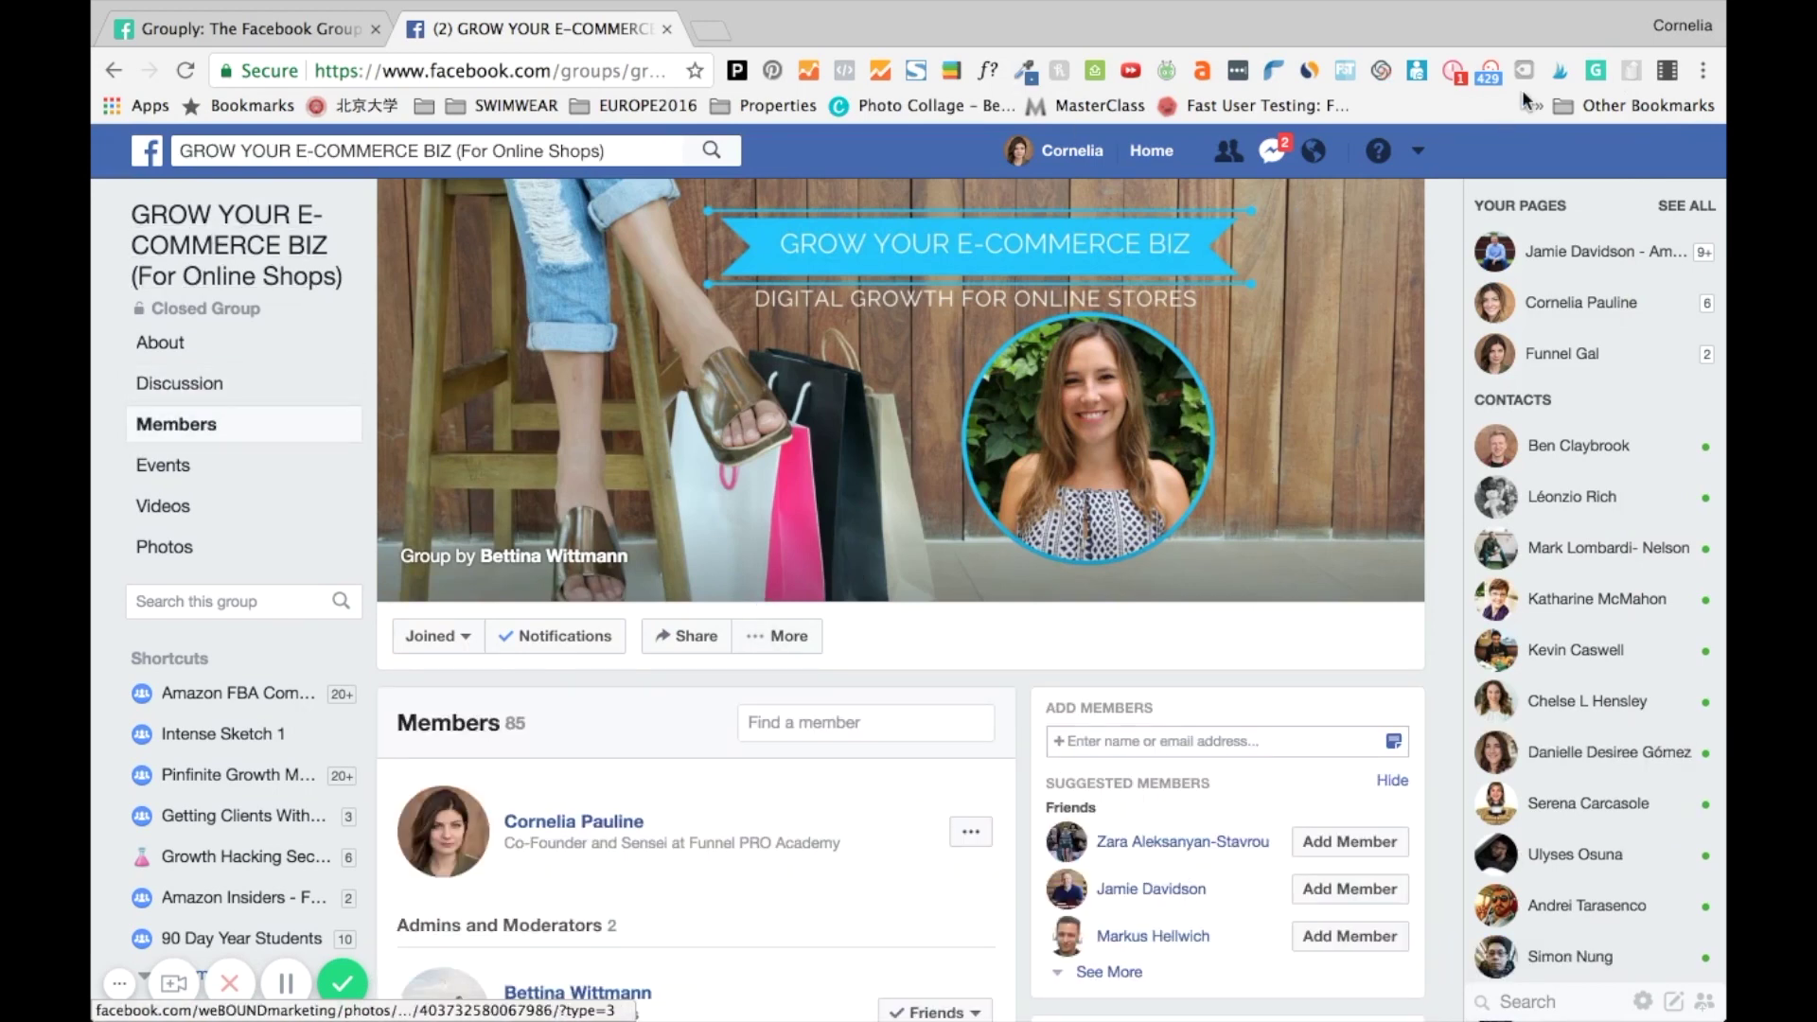
pyautogui.click(1595, 70)
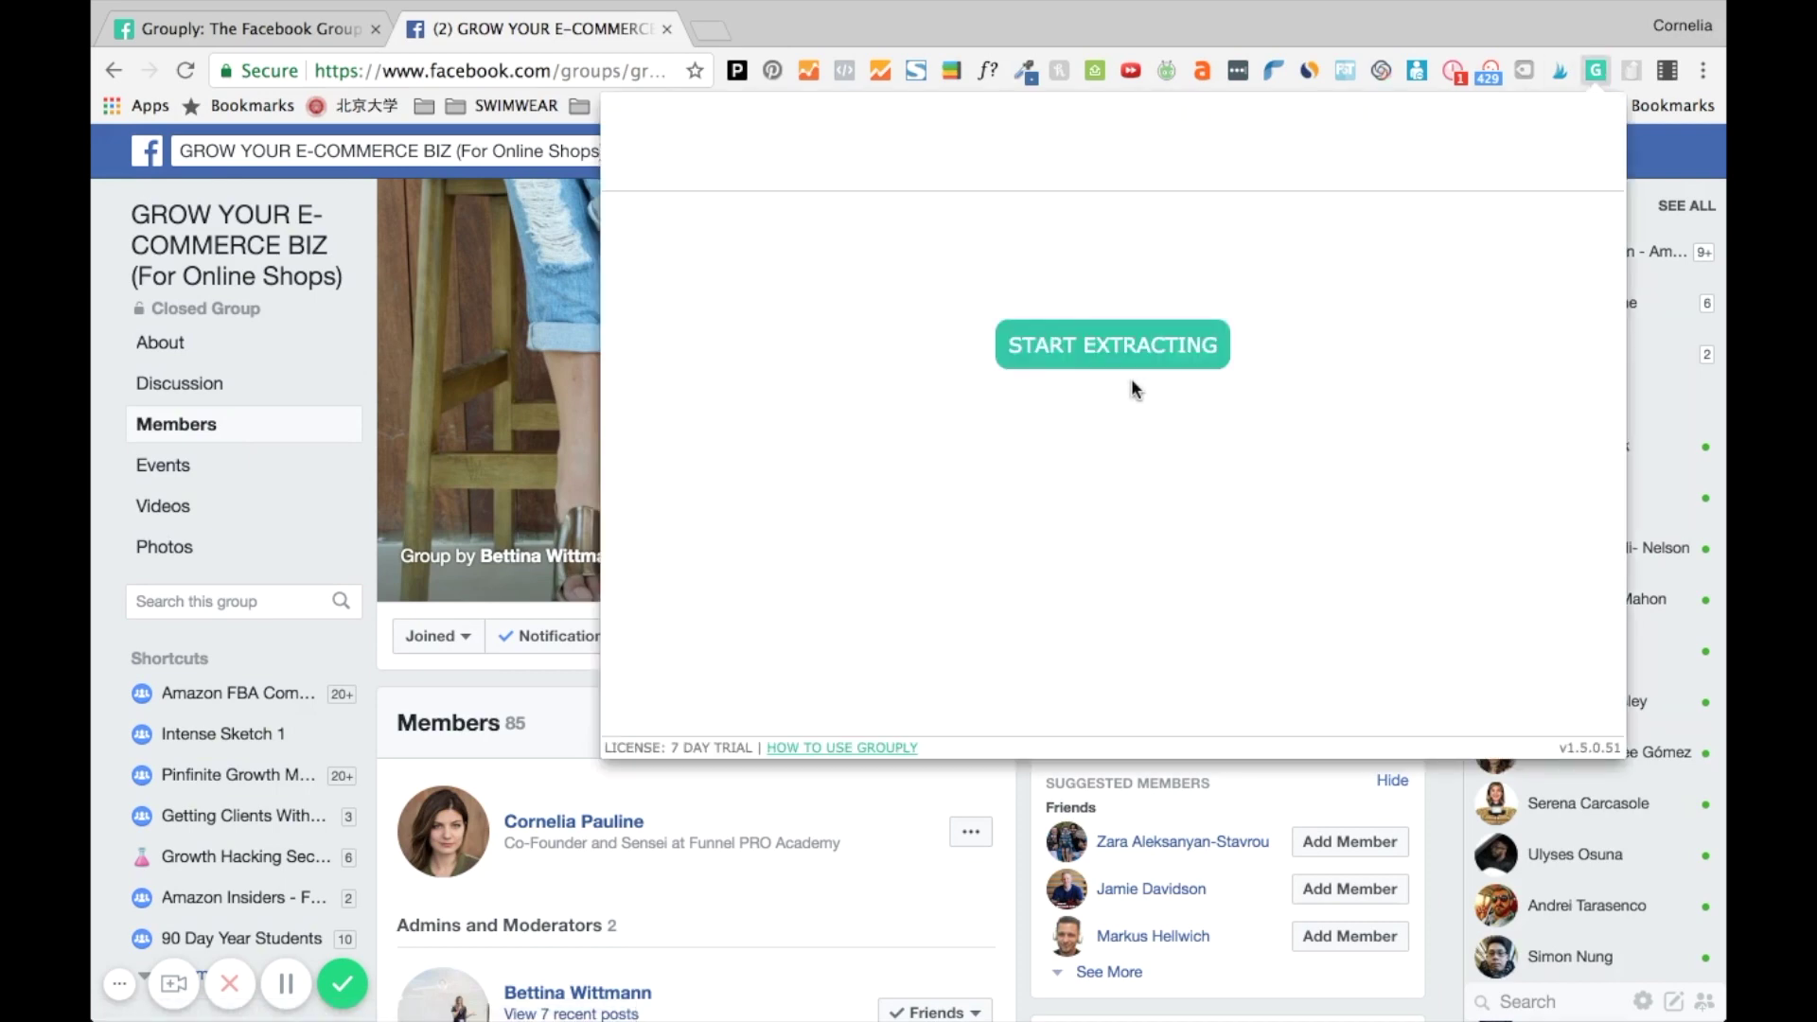
pyautogui.click(1112, 345)
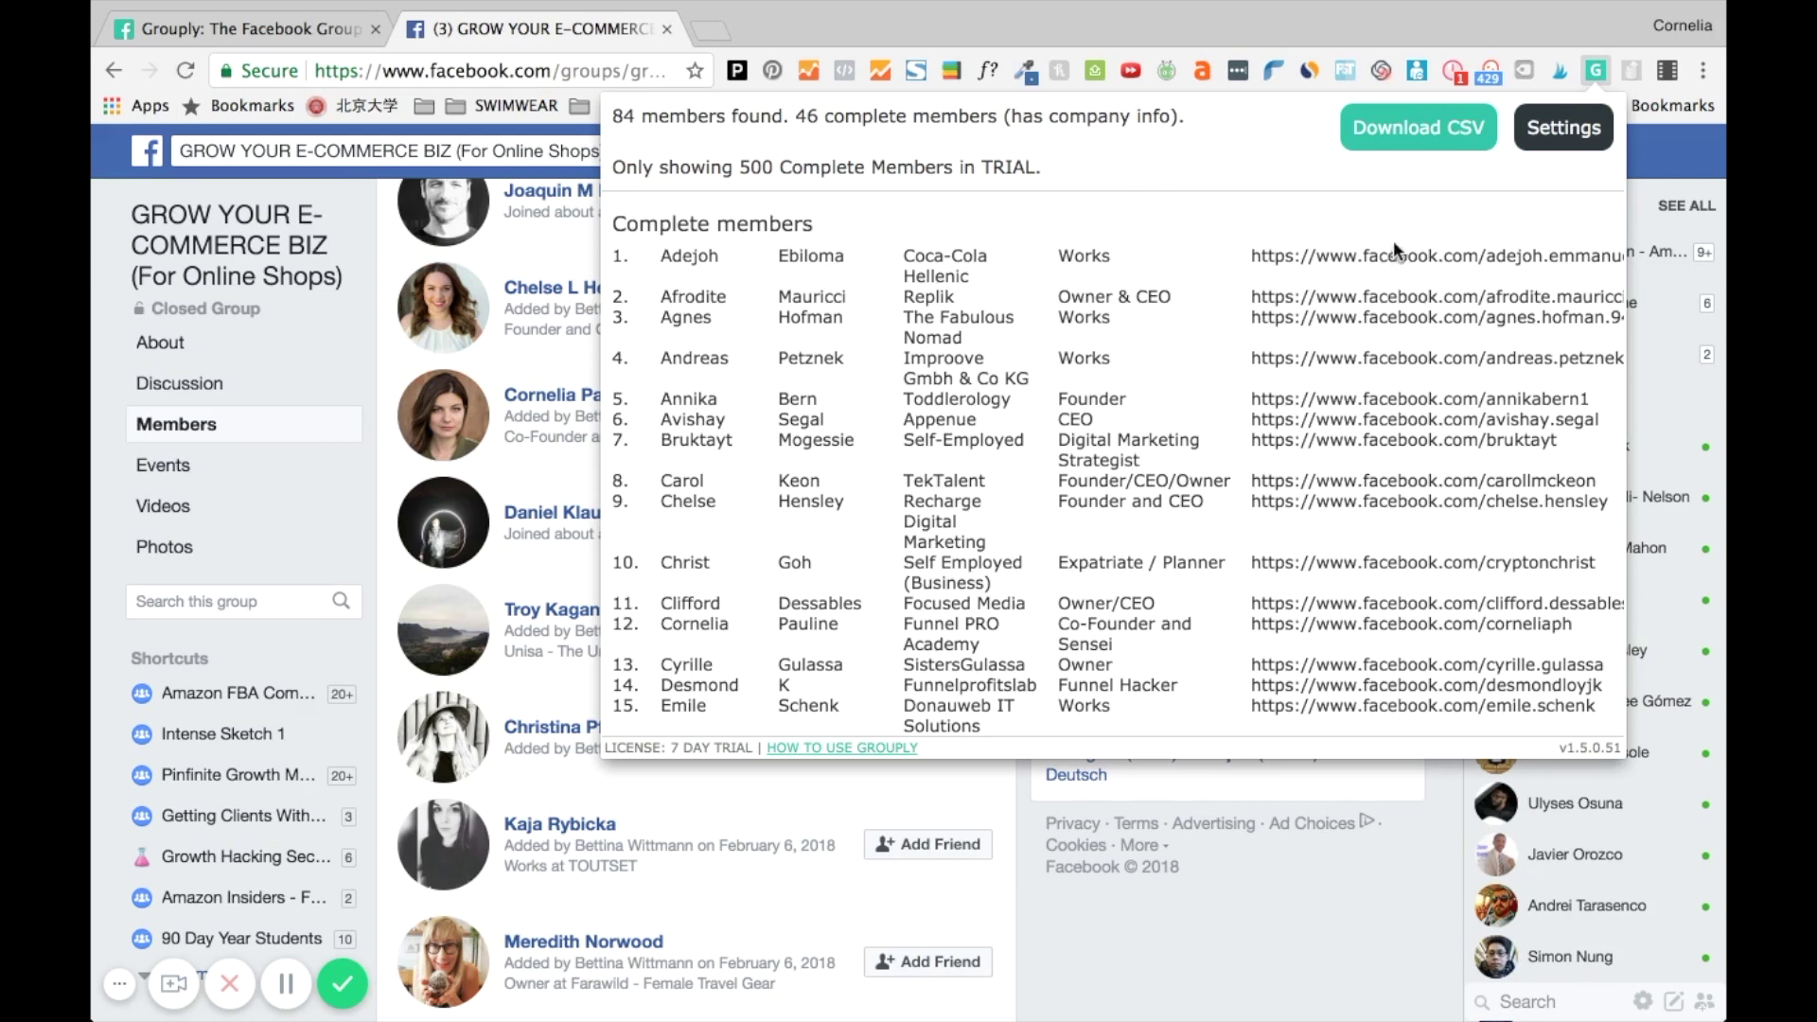
# Download the extracted Grouply member list as GrowYourEComBiz.csv
pyautogui.click(1401, 140)
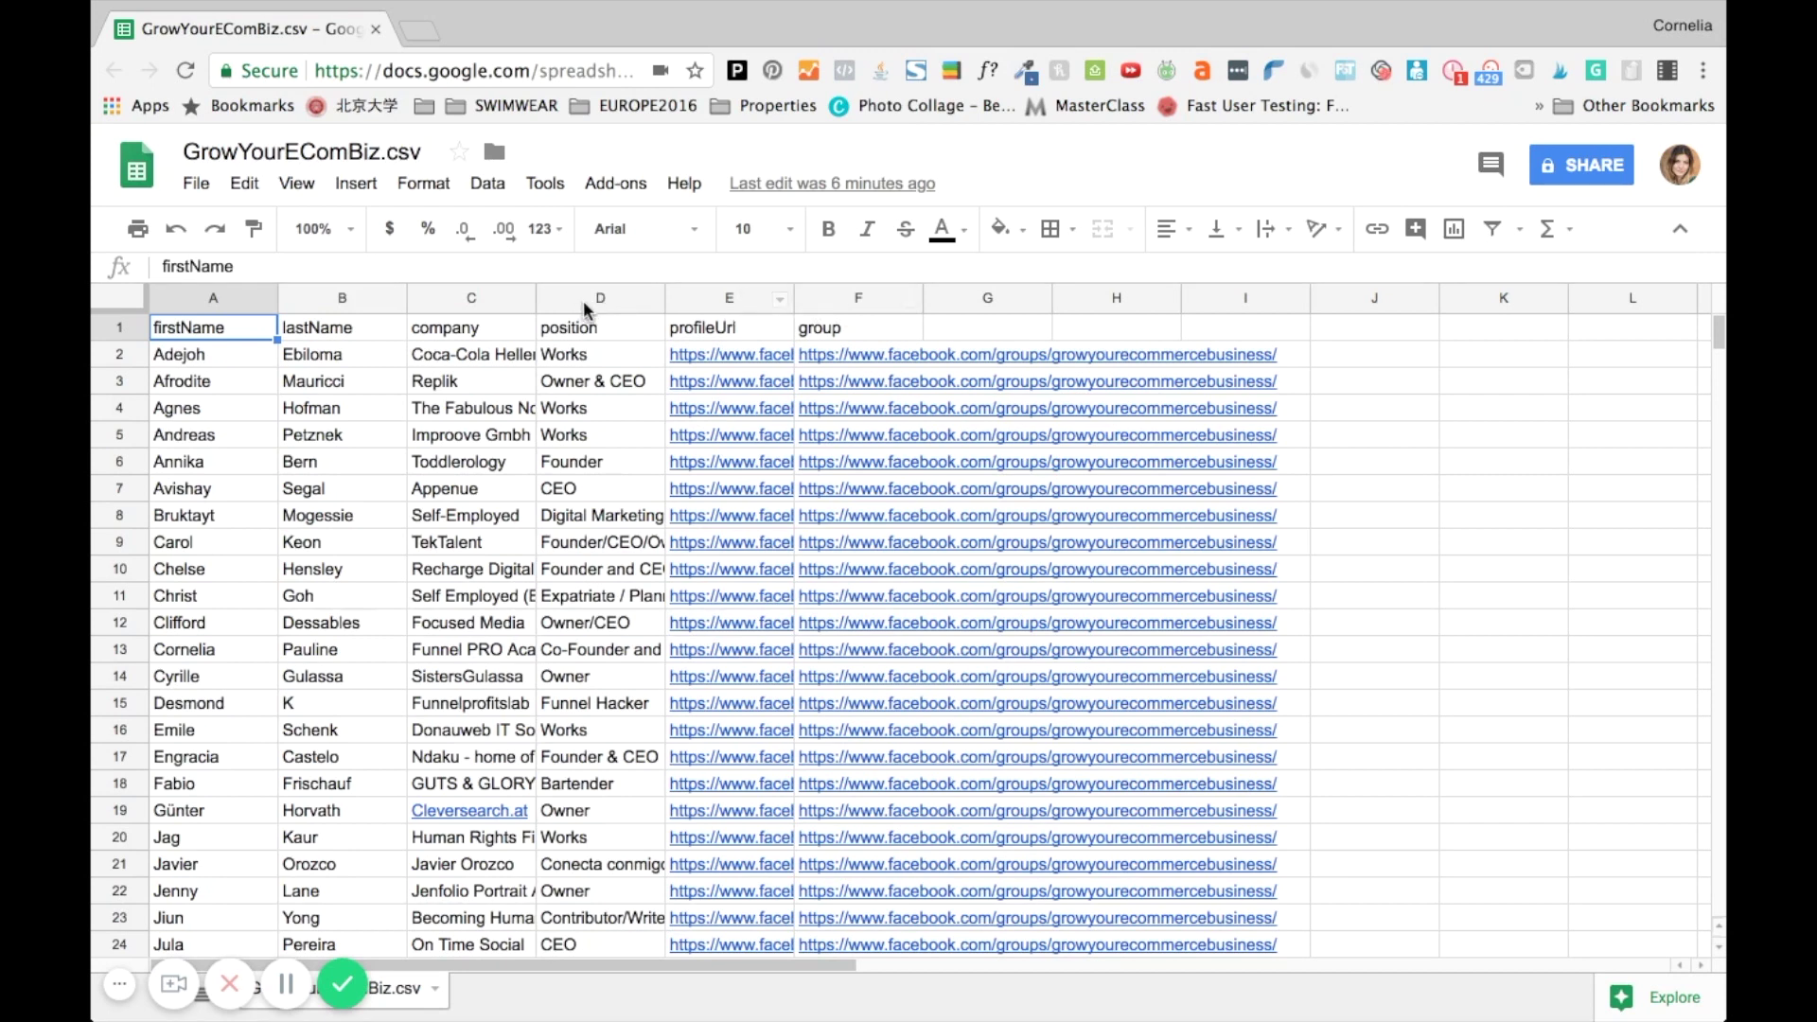
# Clear the position column and delete the profileUrl column
pyautogui.click(653, 301)
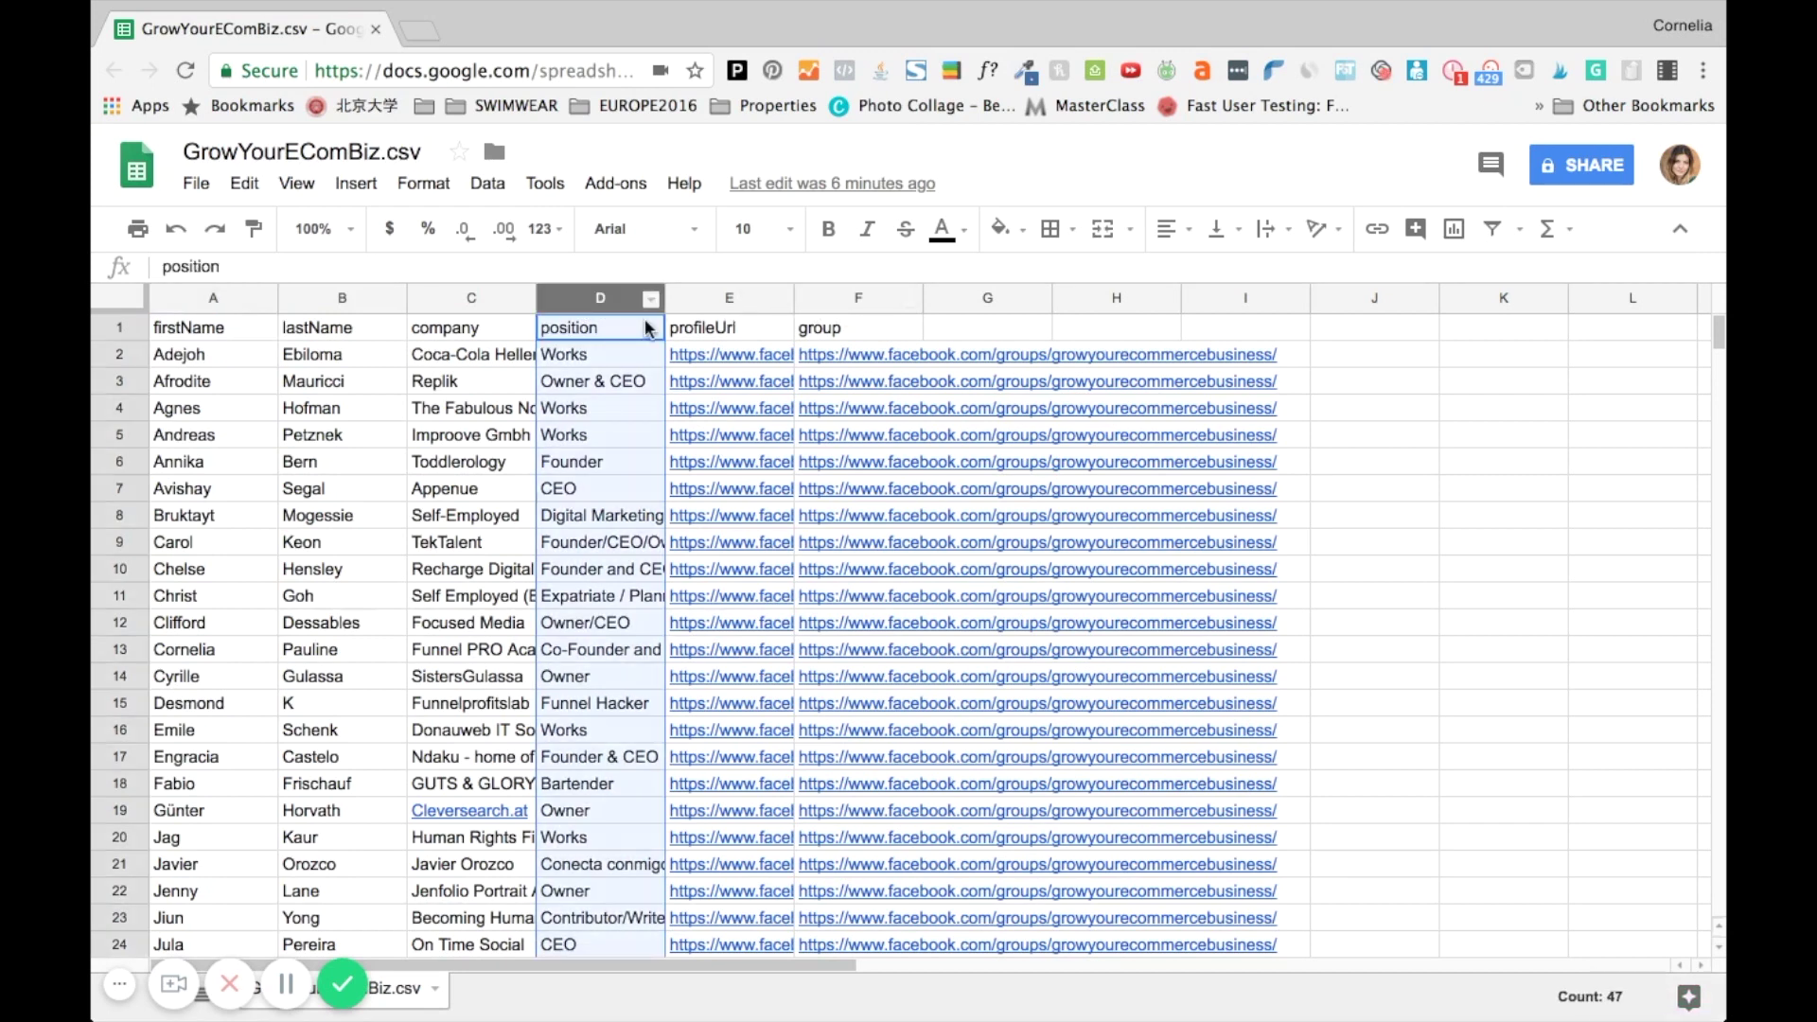
pyautogui.click(651, 301)
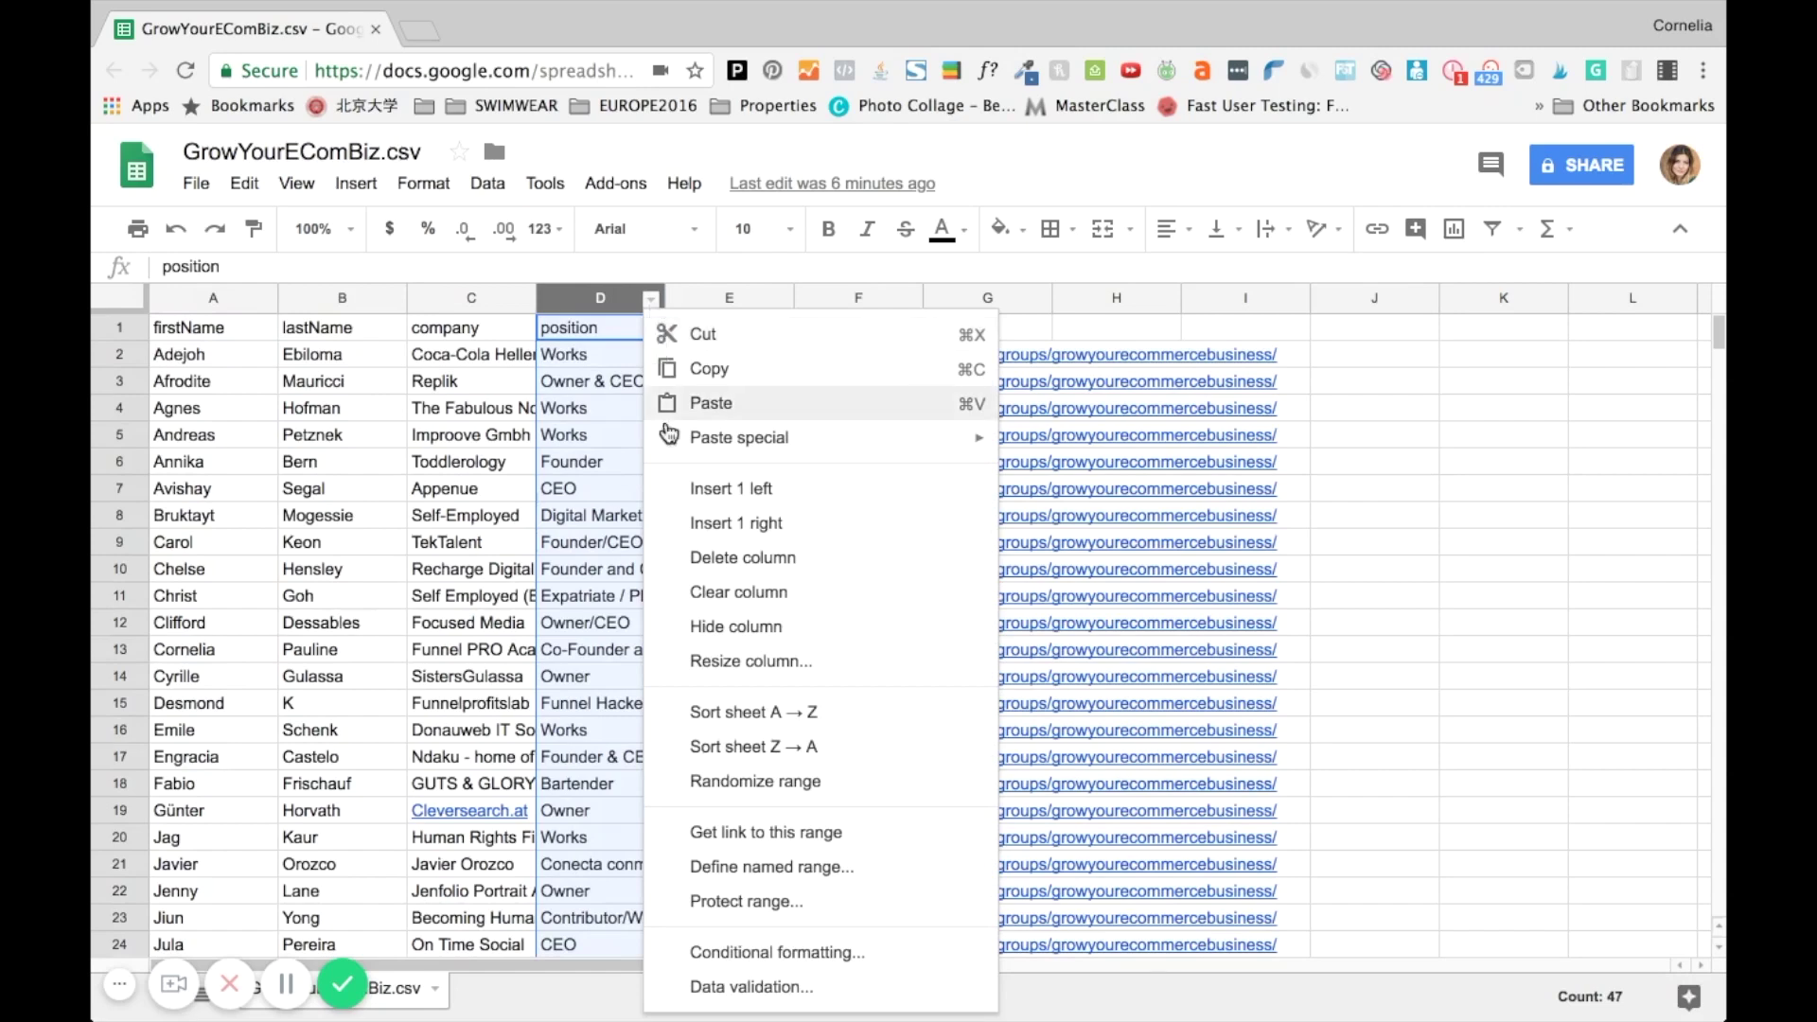
pyautogui.click(743, 593)
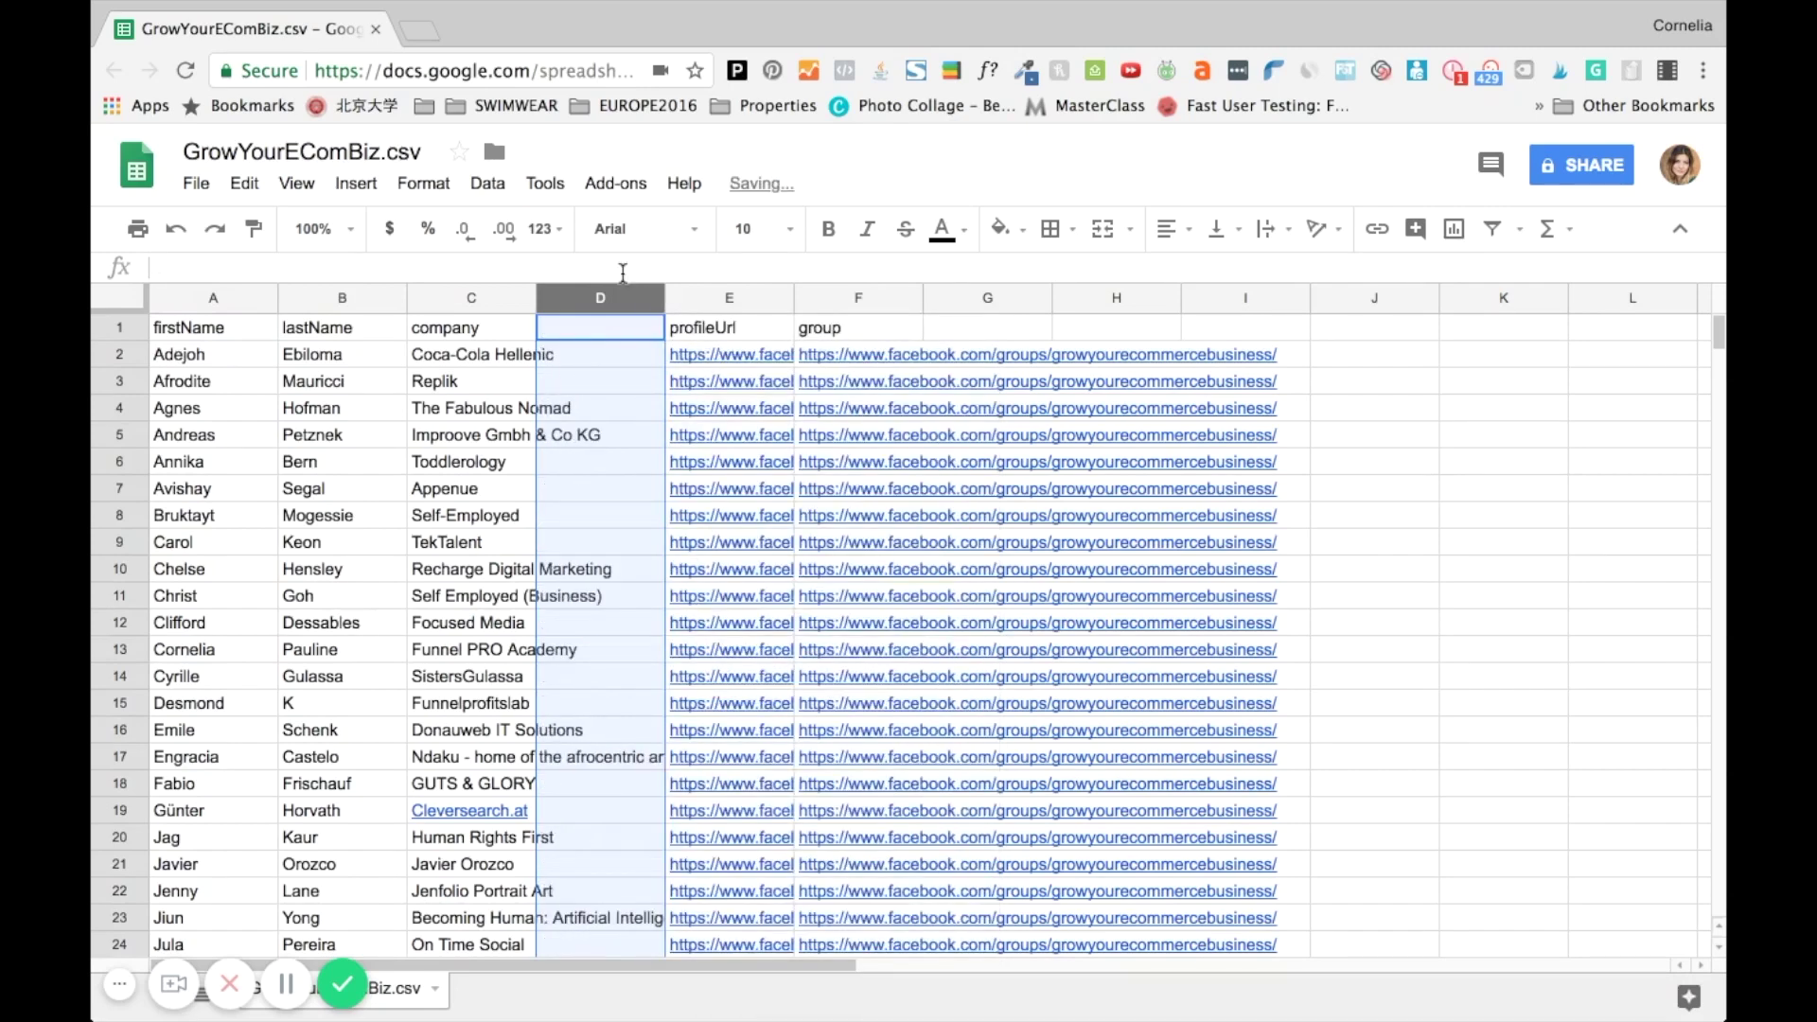
pyautogui.click(651, 300)
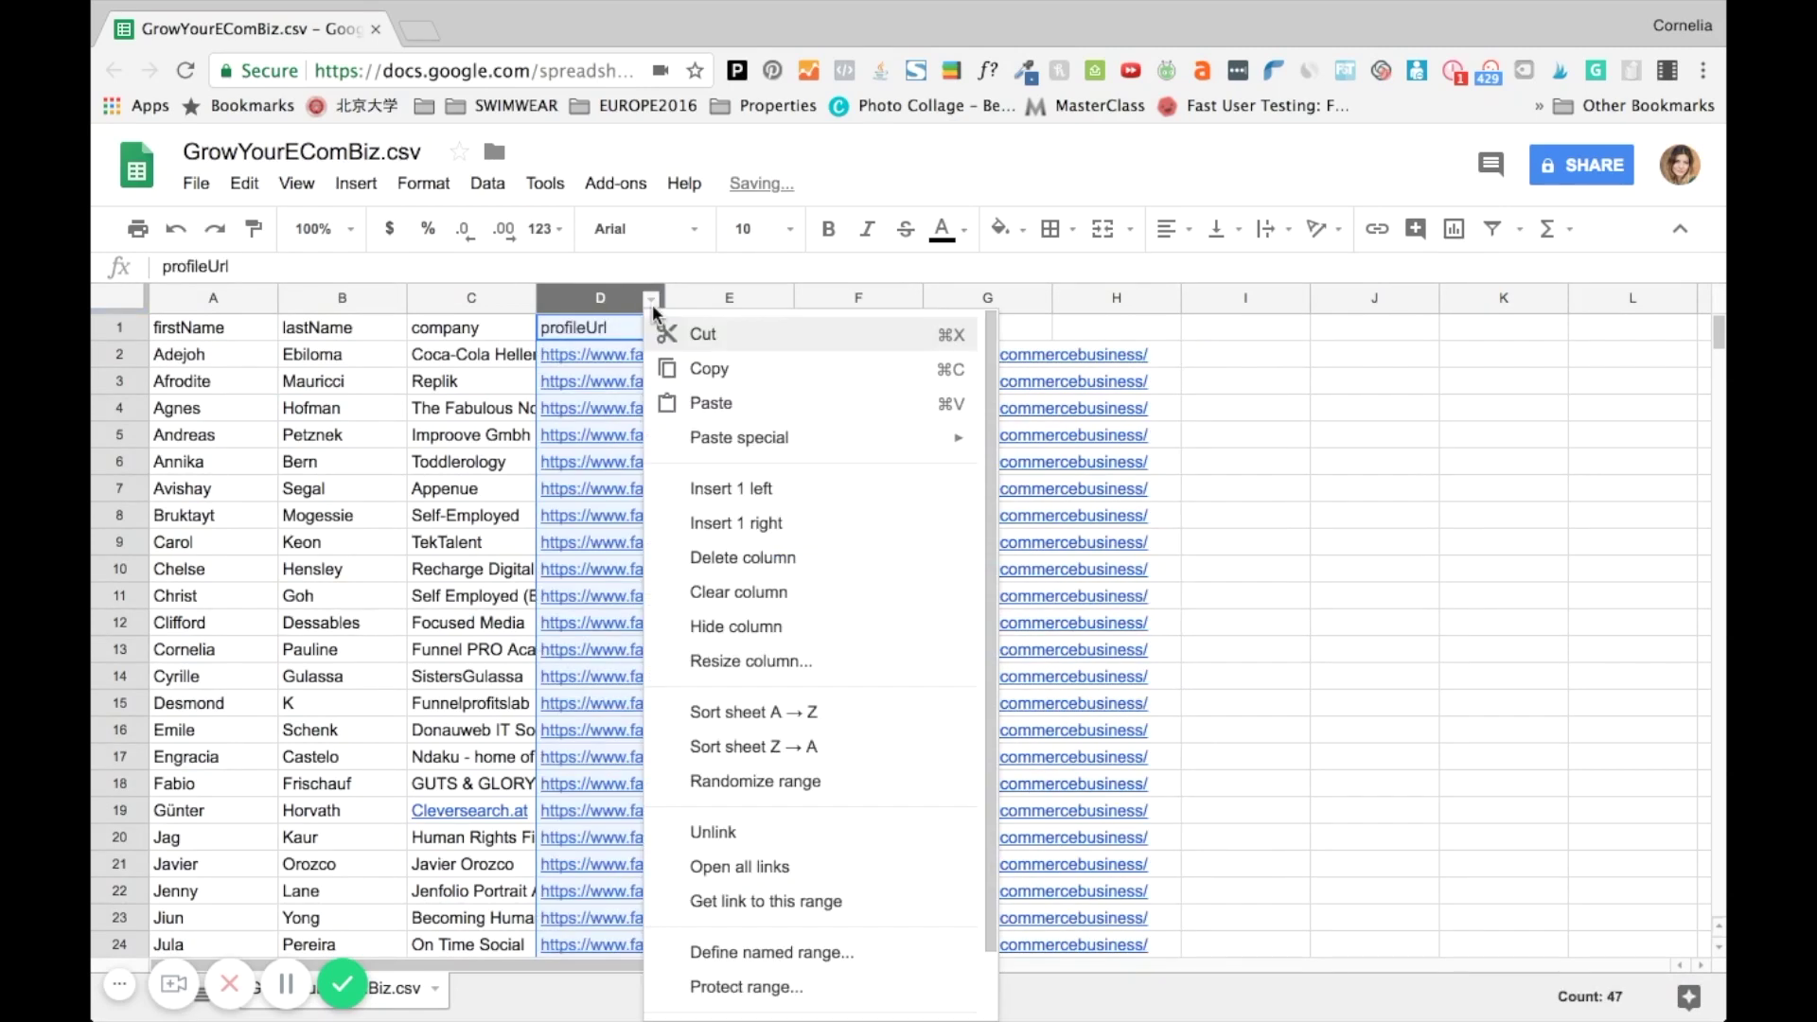
pyautogui.click(701, 560)
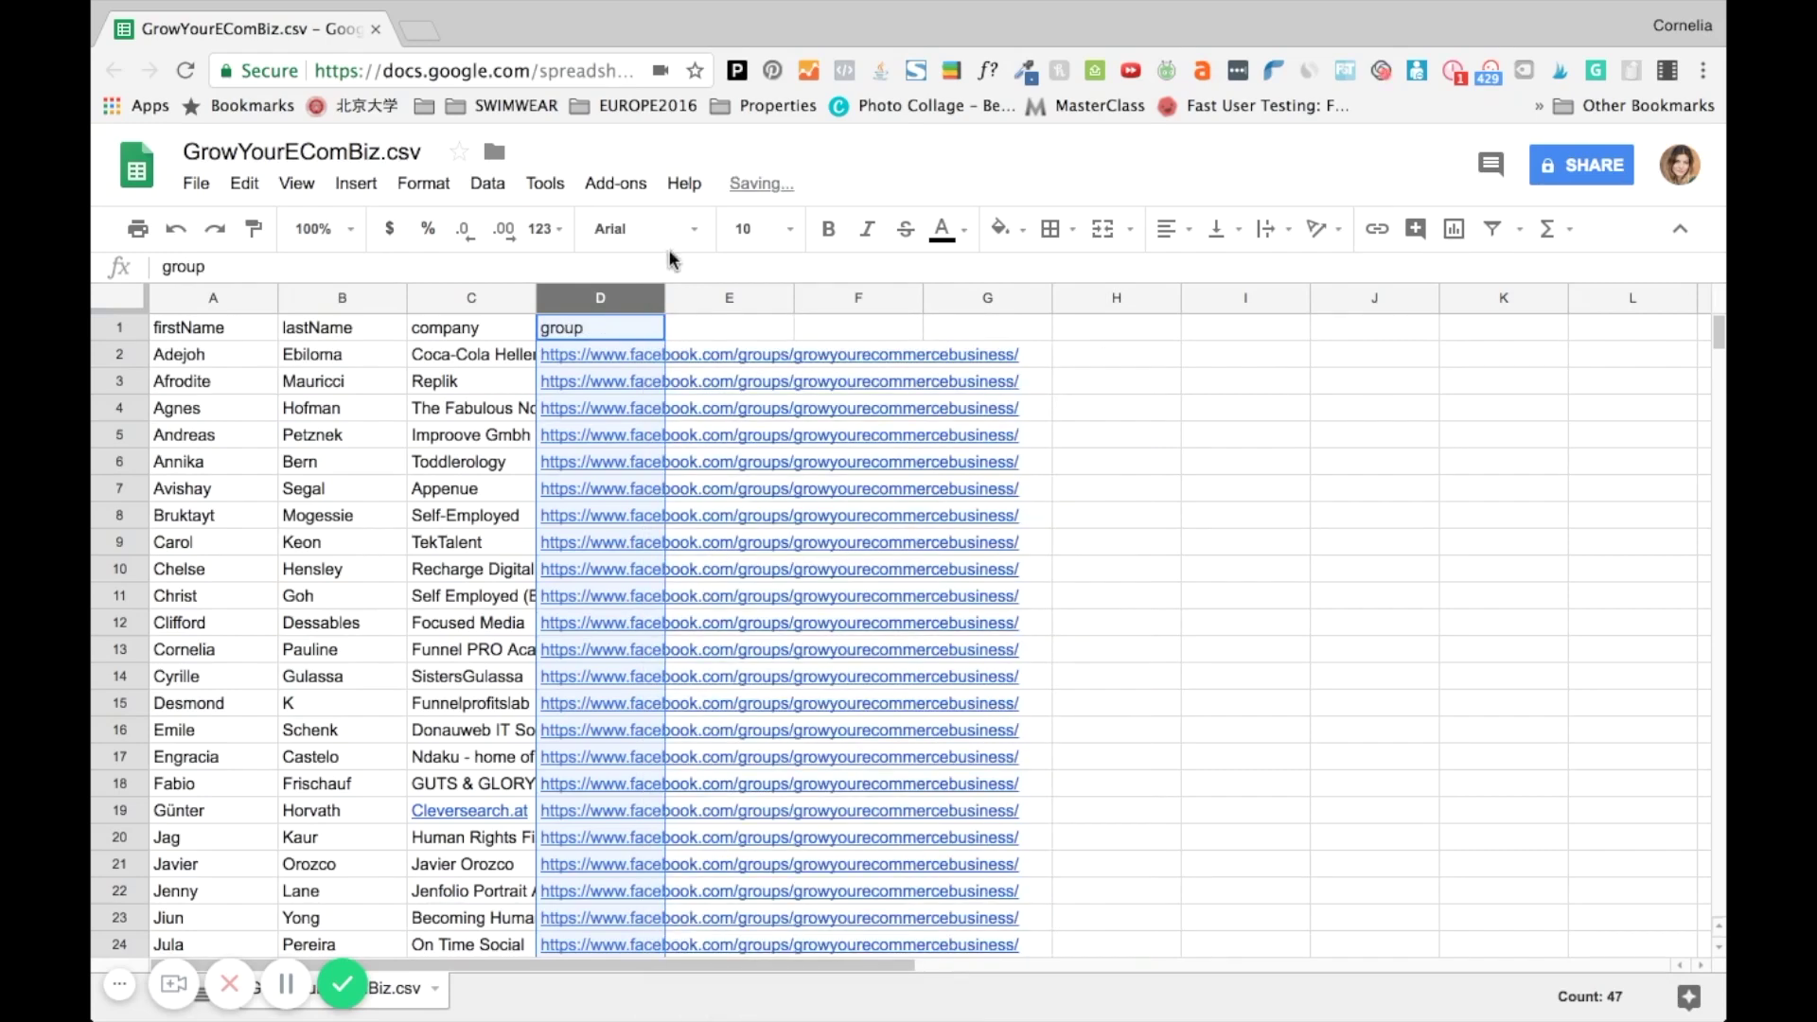
# Delete the group column and the leftover empty column D, leaving firstName, lastName and company
pyautogui.click(653, 300)
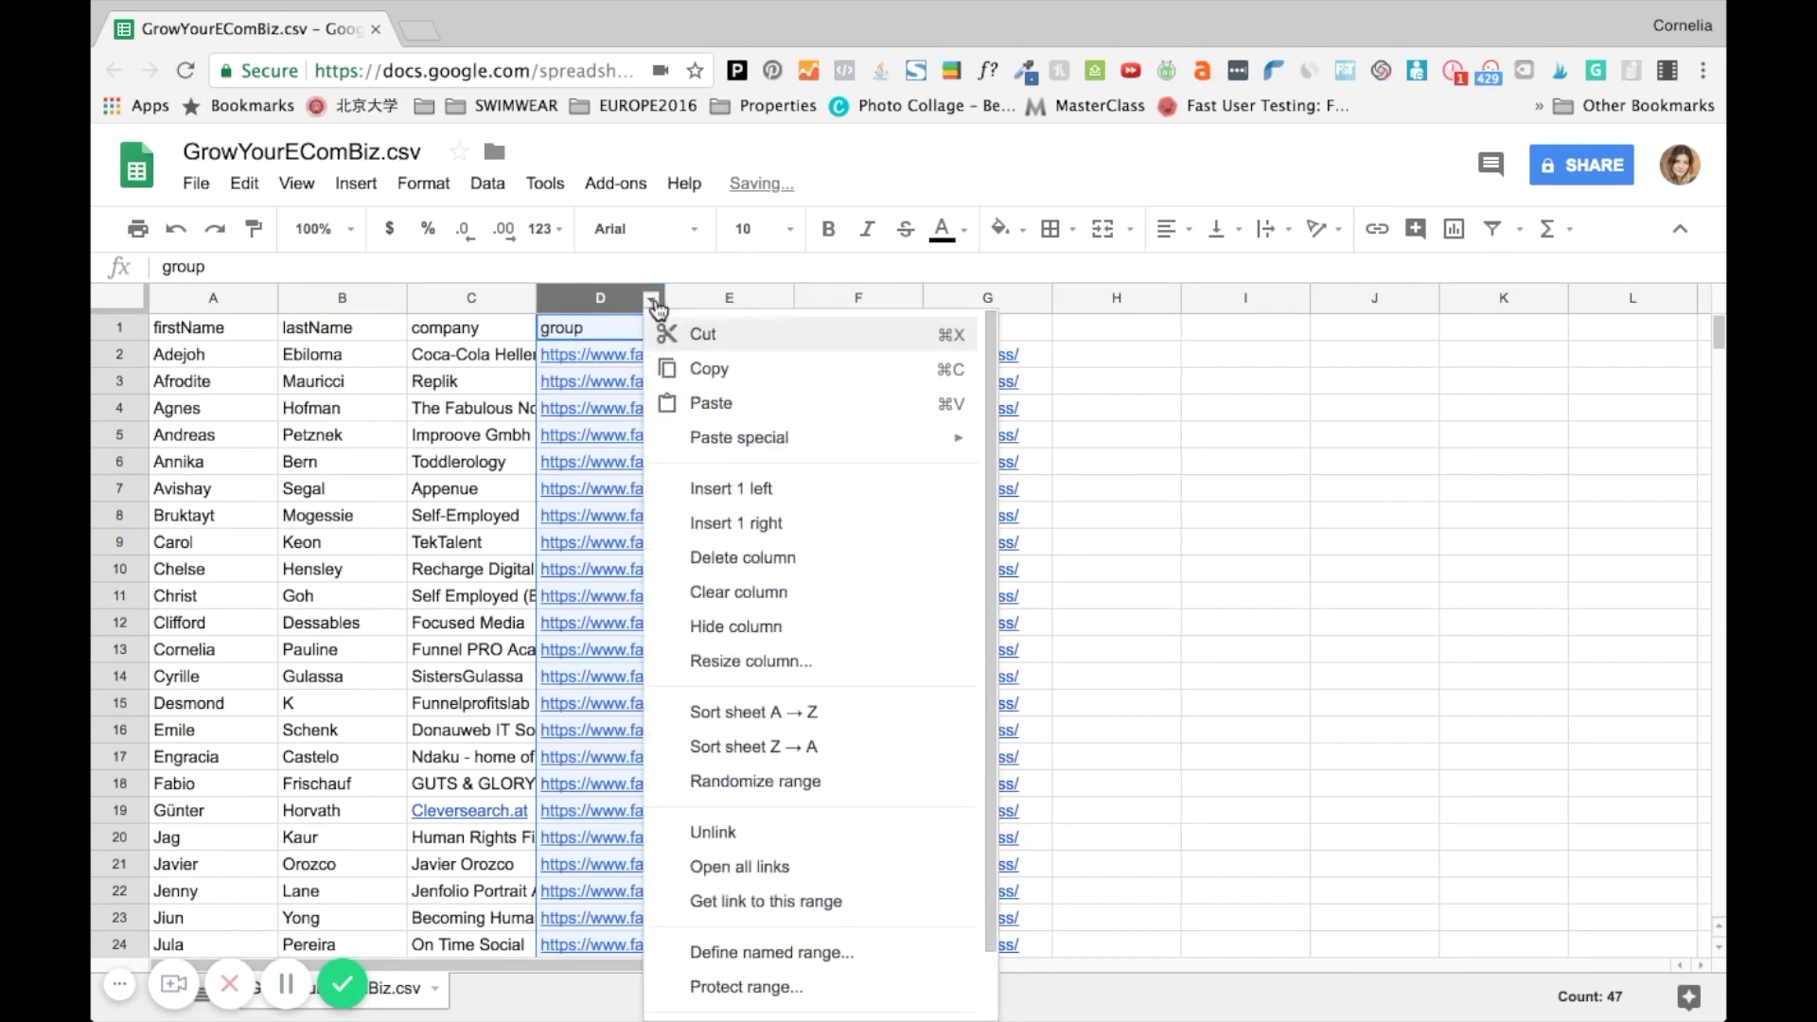
pyautogui.click(709, 565)
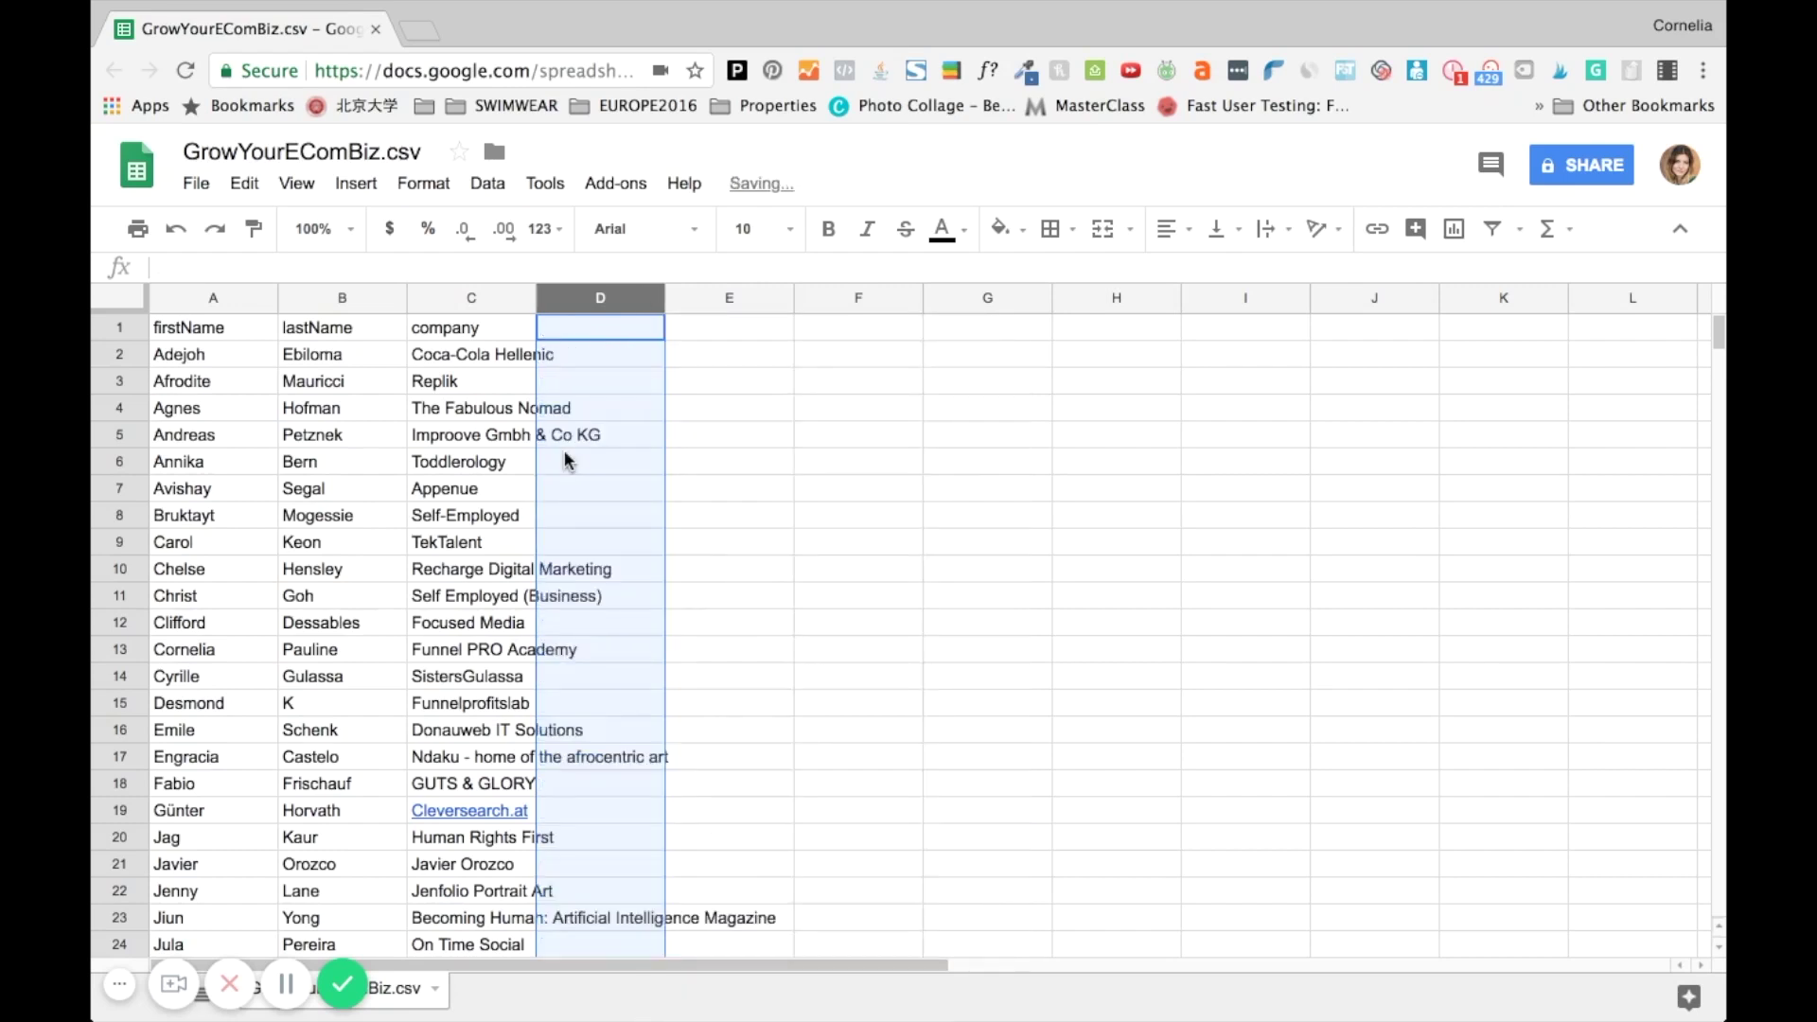
pyautogui.click(749, 465)
pyautogui.click(647, 300)
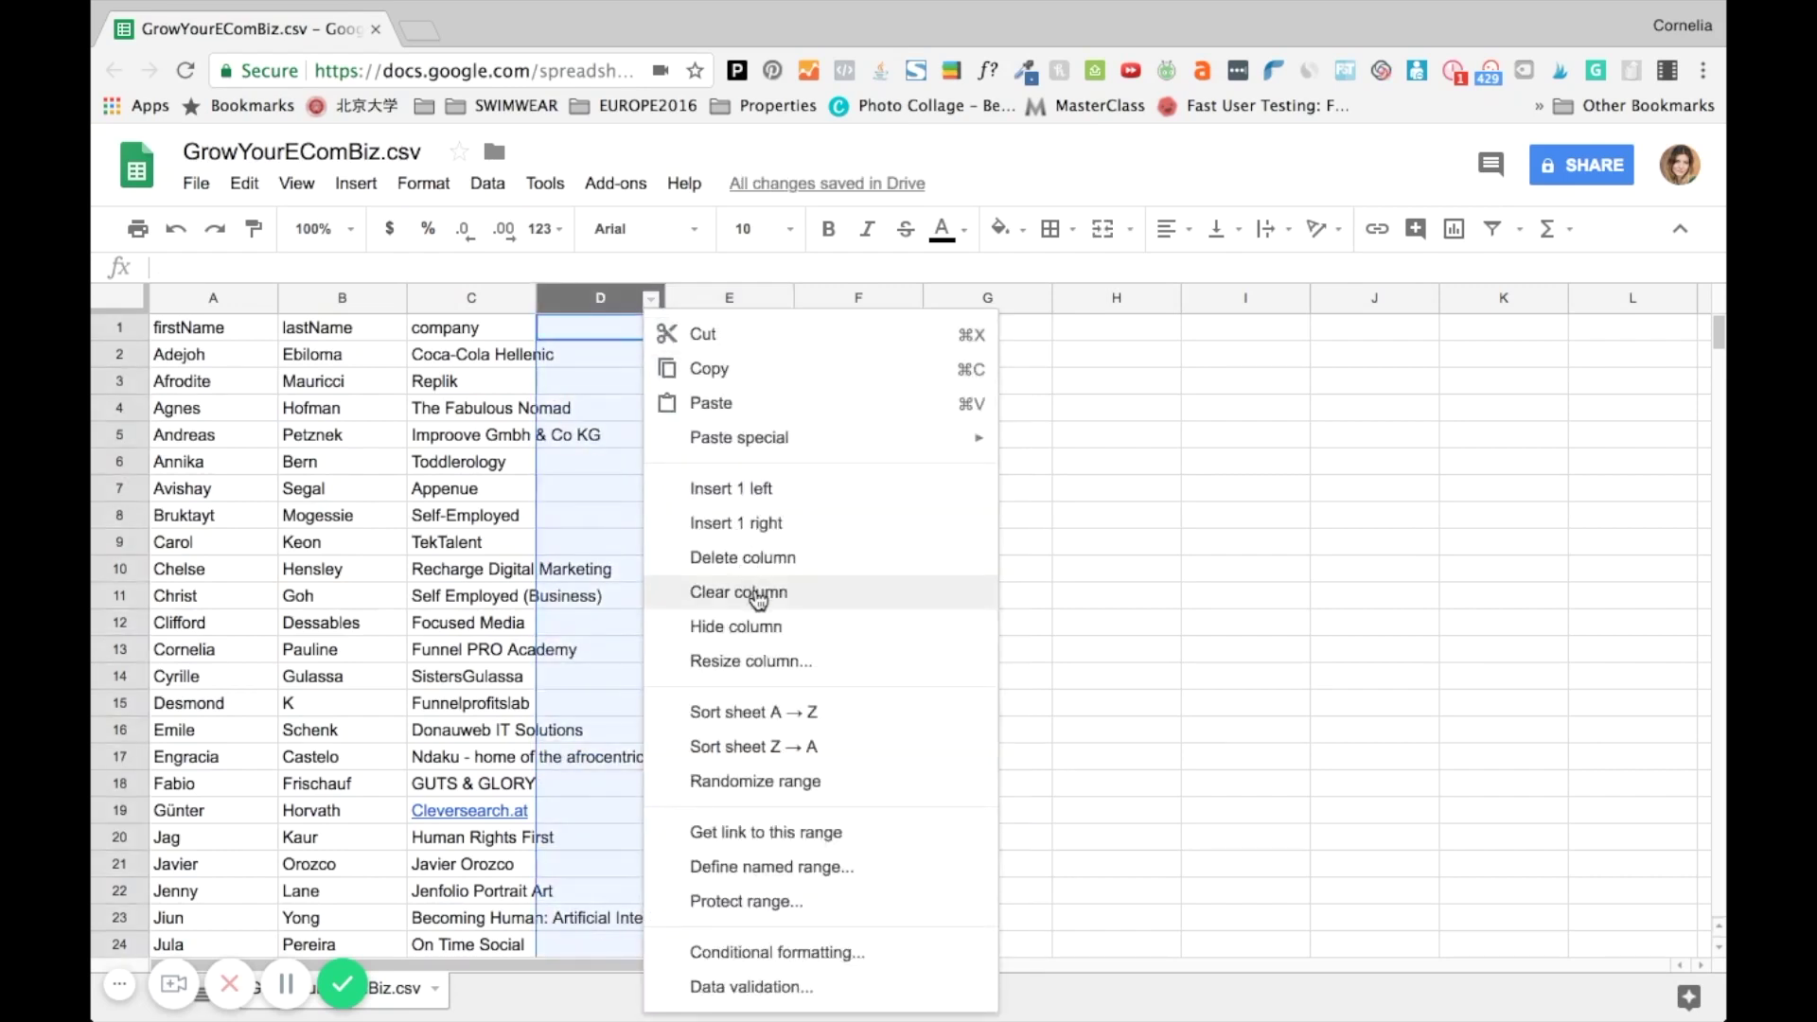
pyautogui.click(747, 560)
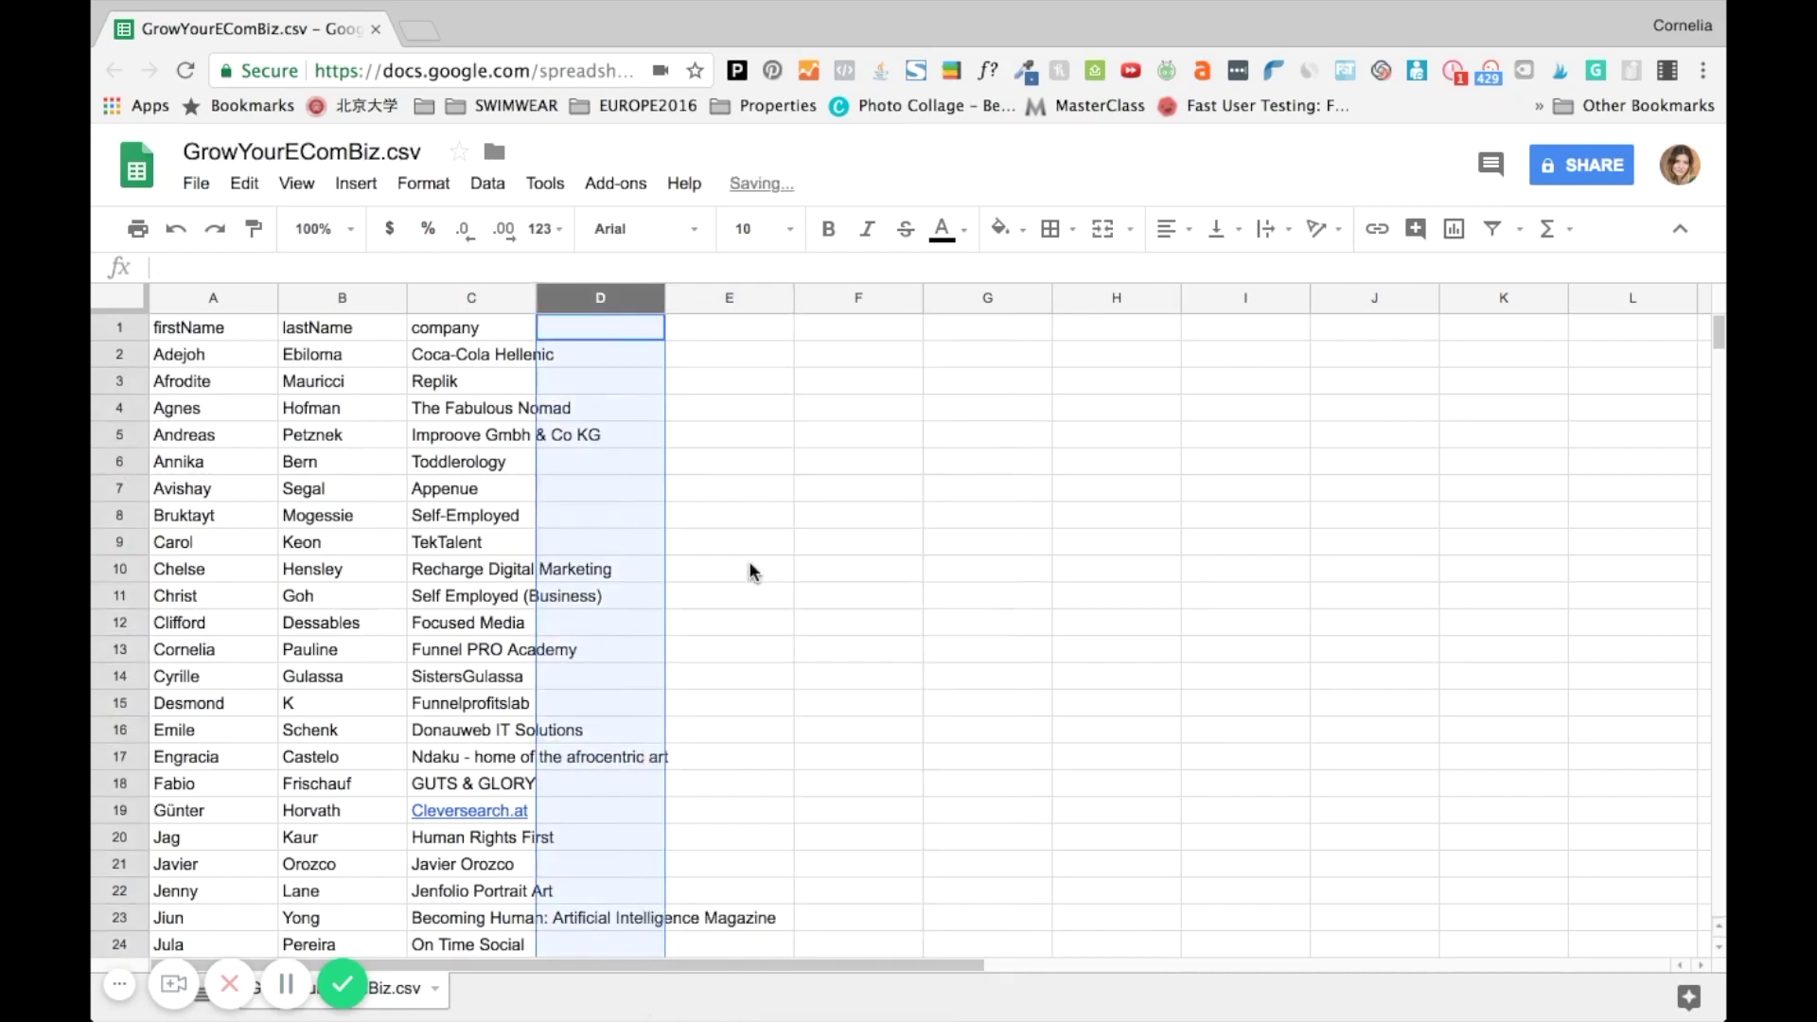
pyautogui.click(757, 492)
pyautogui.click(189, 328)
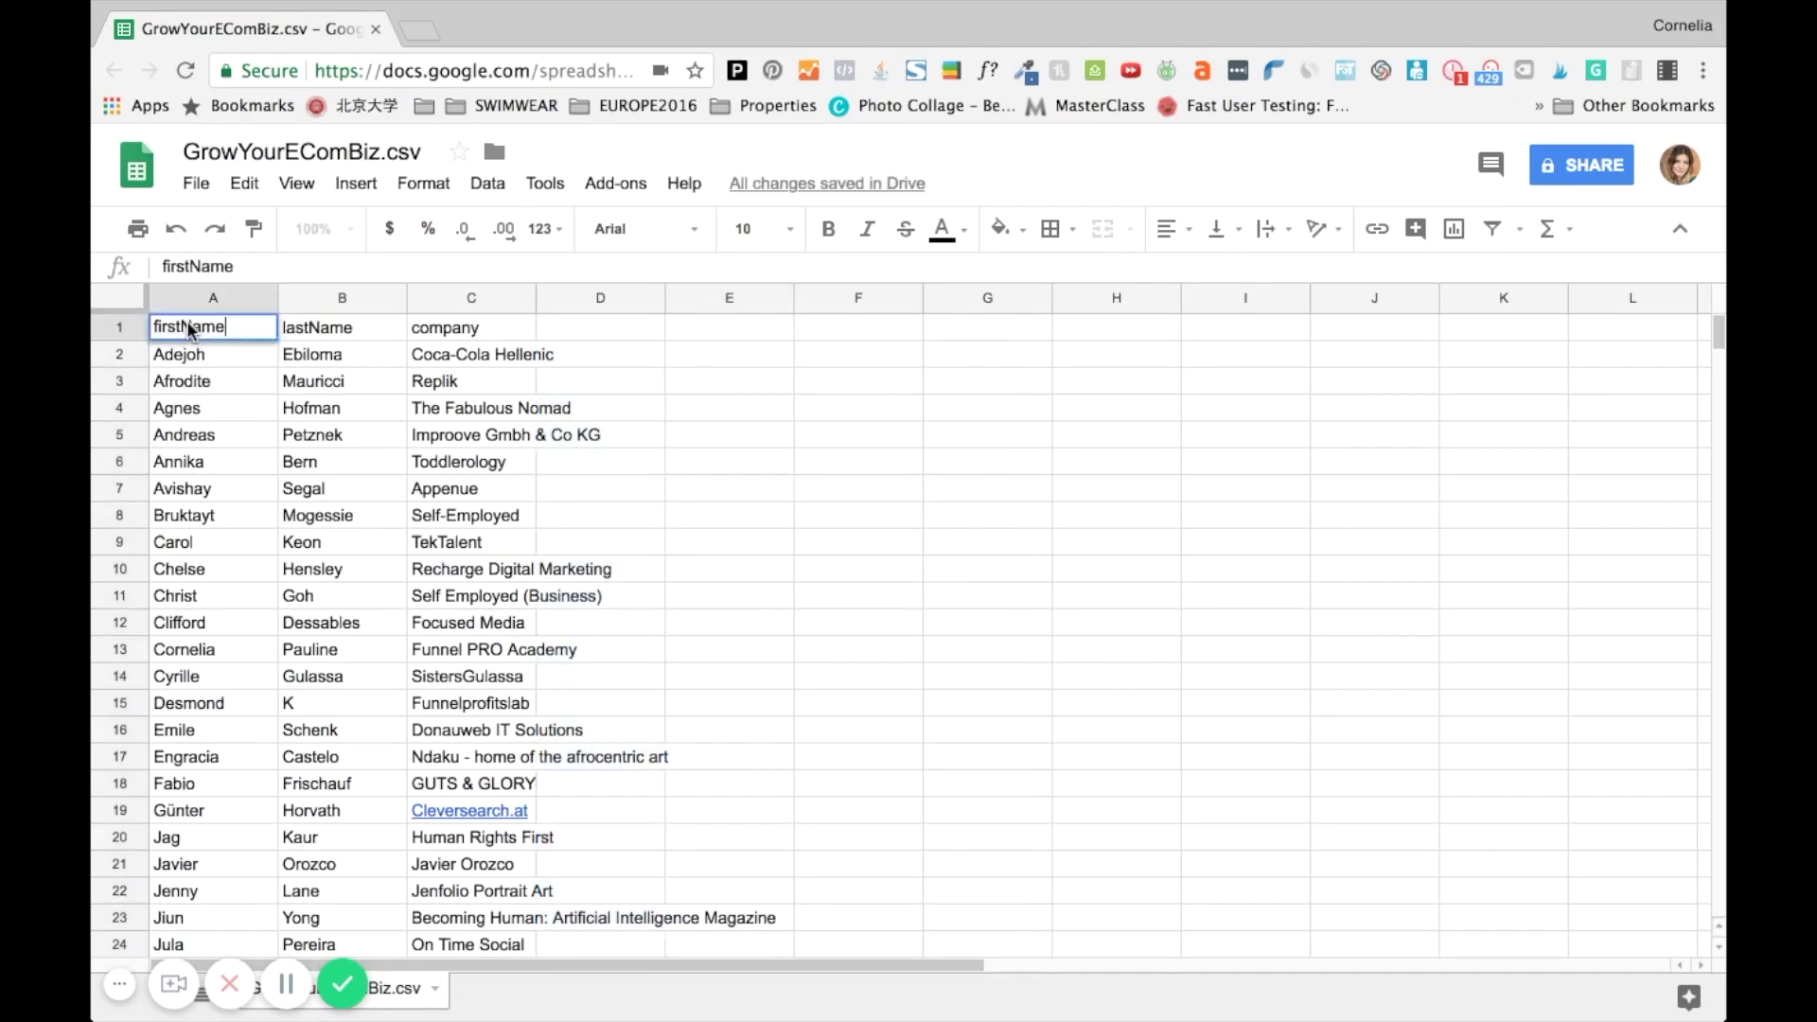
# Rename the A1 and B1 headers to 'First Name' and 'Last Name'
pyautogui.doubleClick(181, 325)
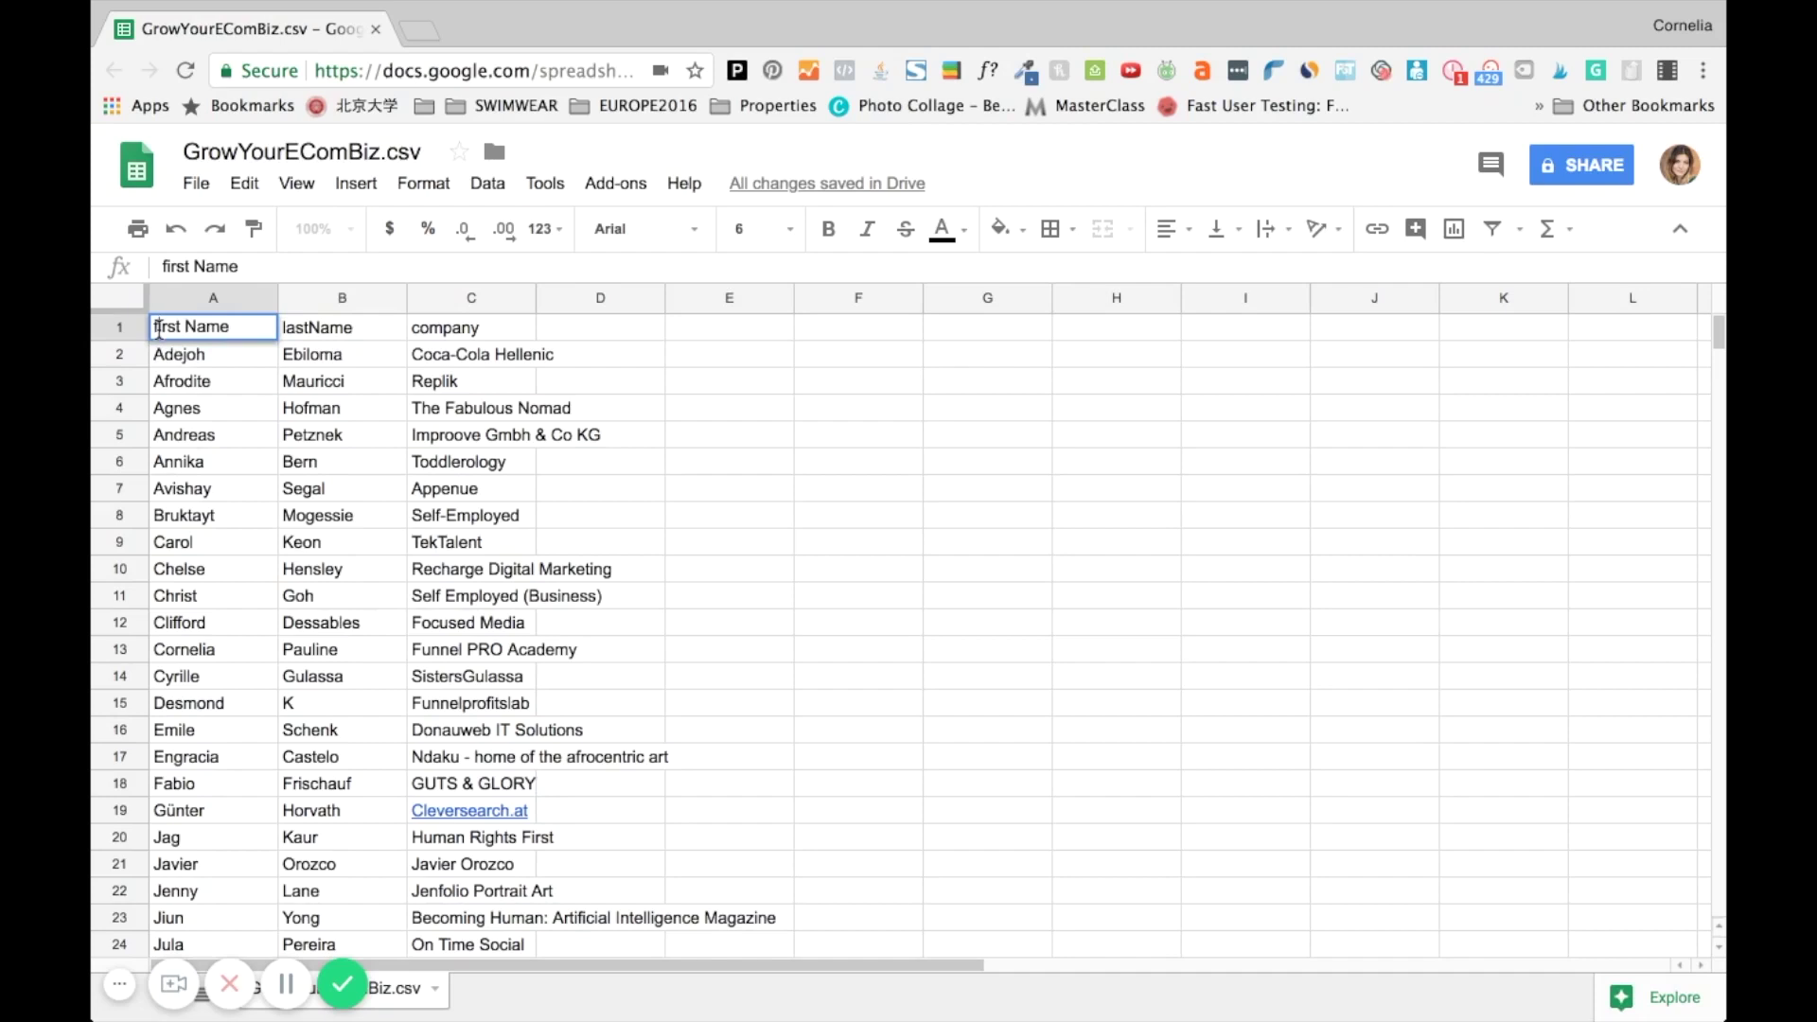
pyautogui.click(159, 328)
pyautogui.press('BackSpace')
pyautogui.write('F')
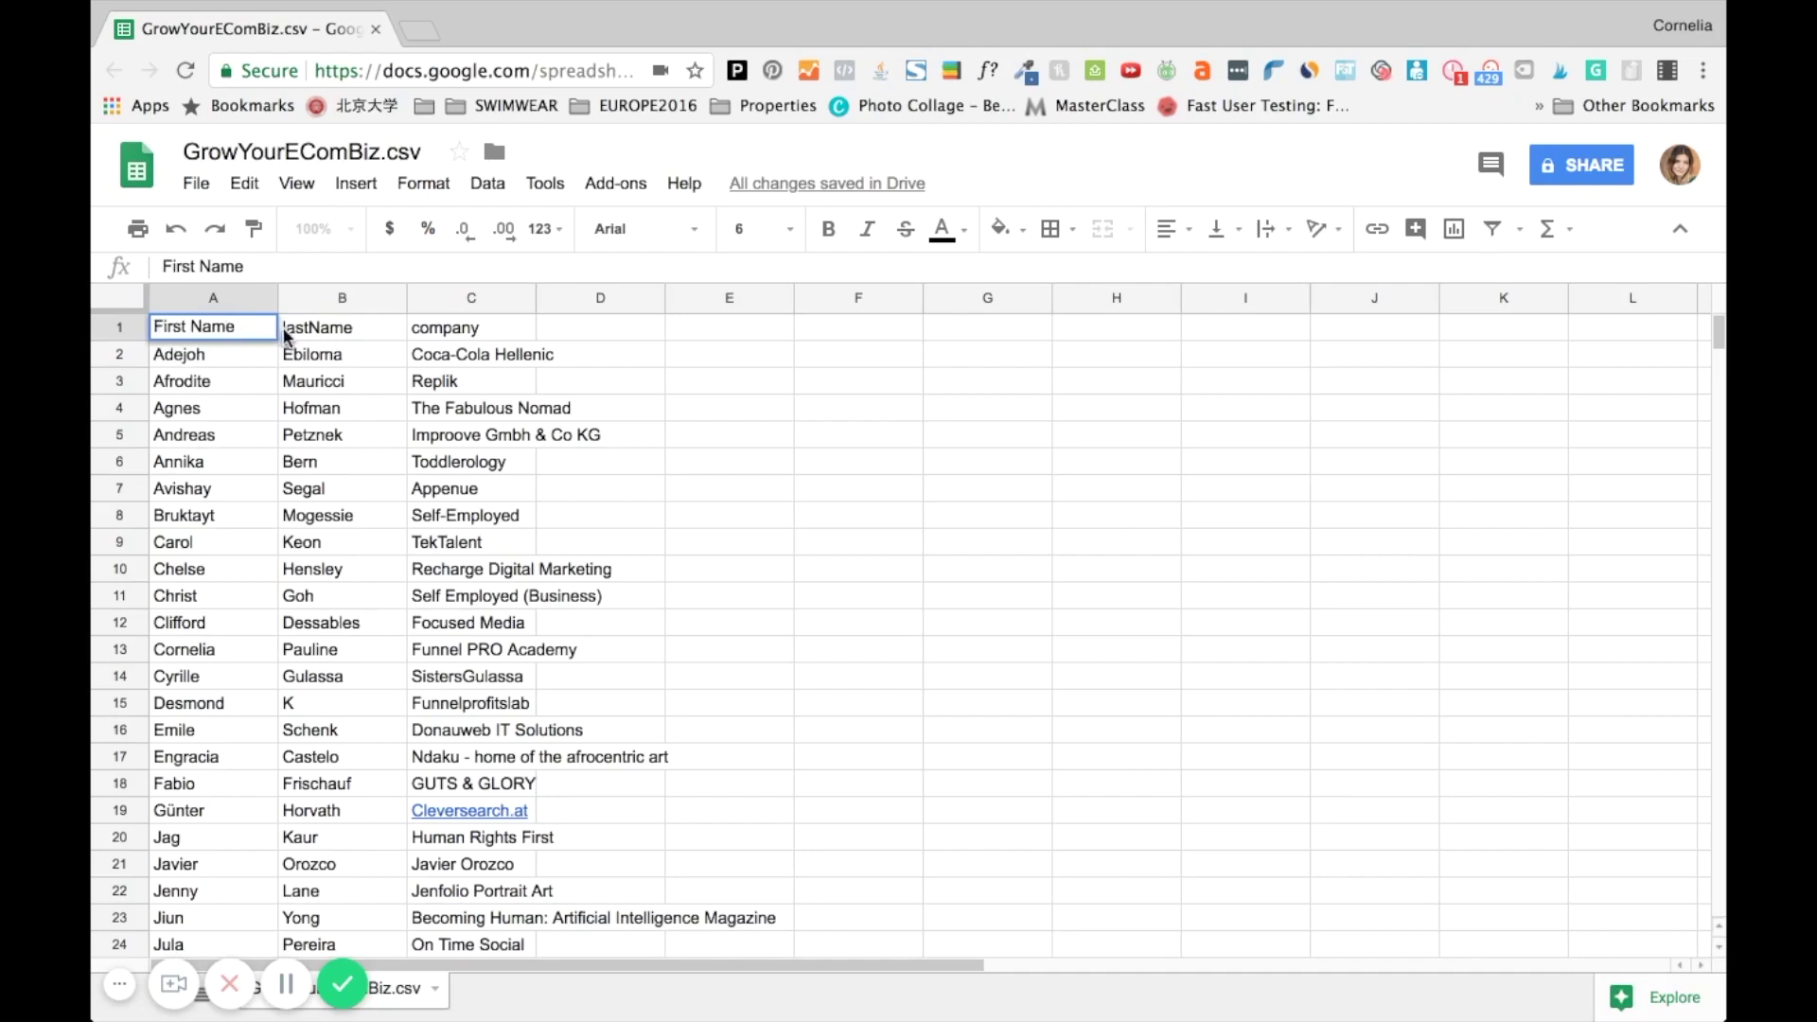
pyautogui.click(287, 331)
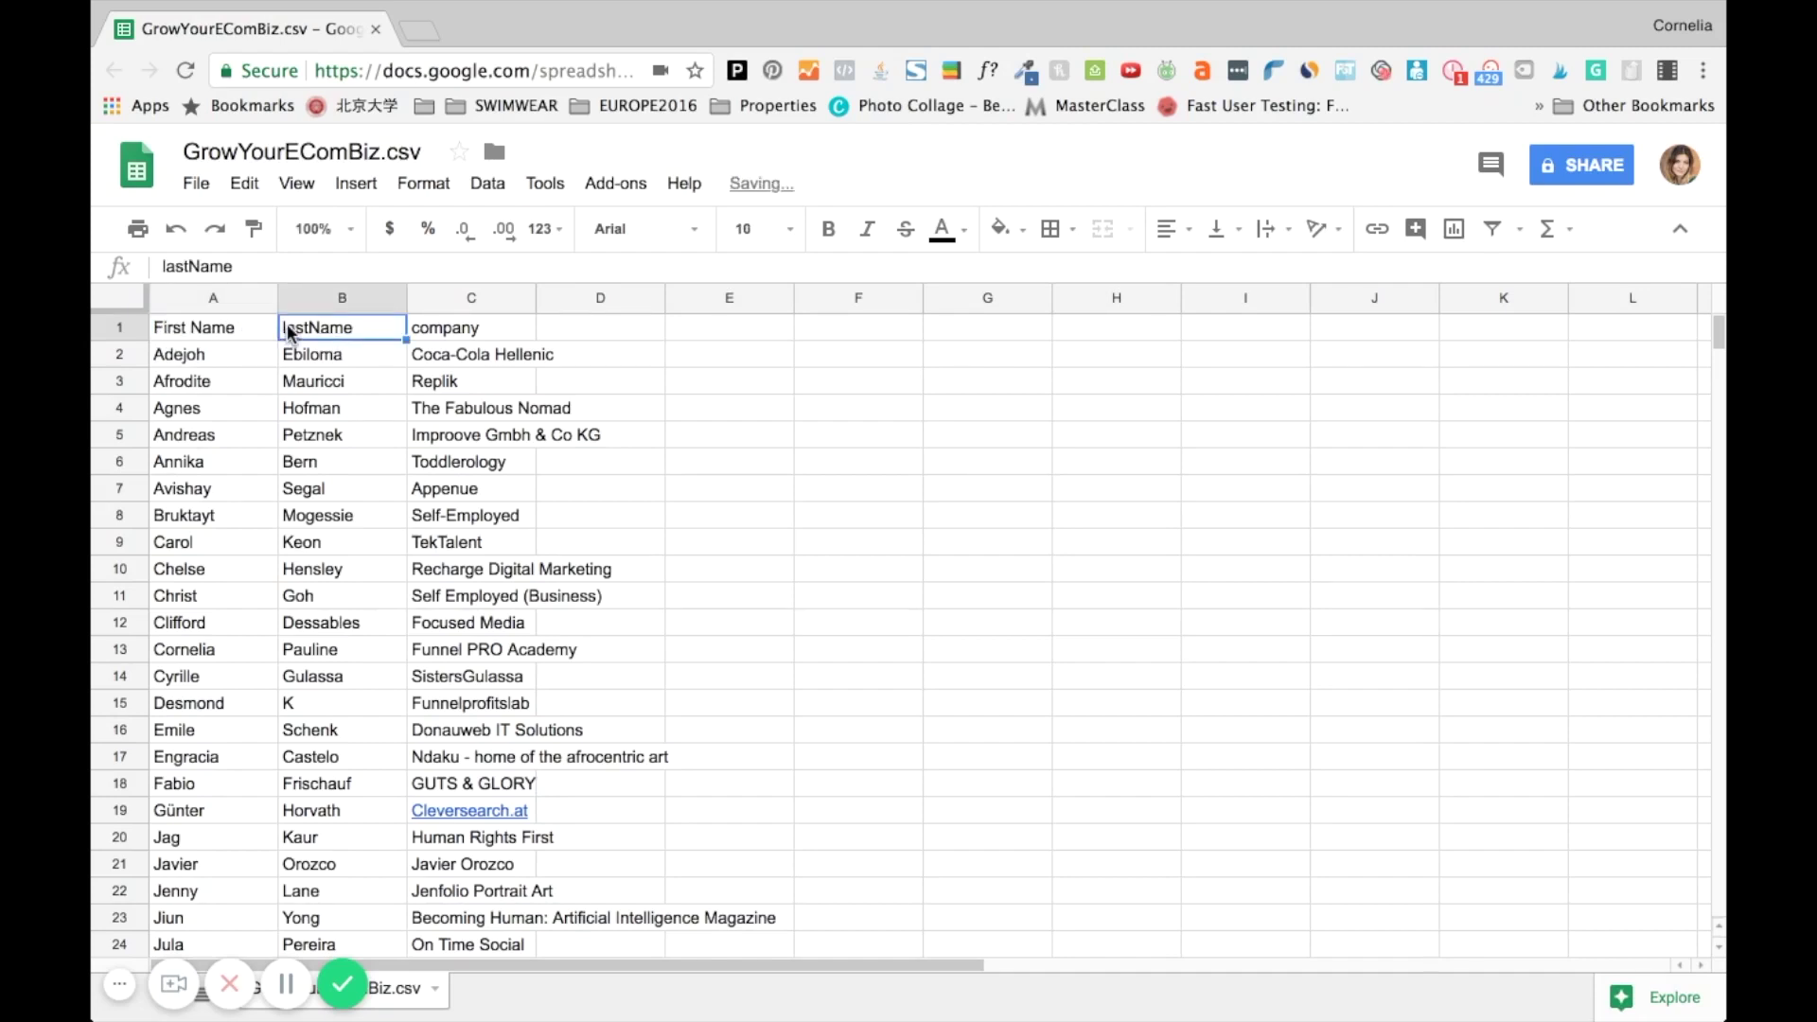
pyautogui.doubleClick(289, 329)
pyautogui.press('BackSpace')
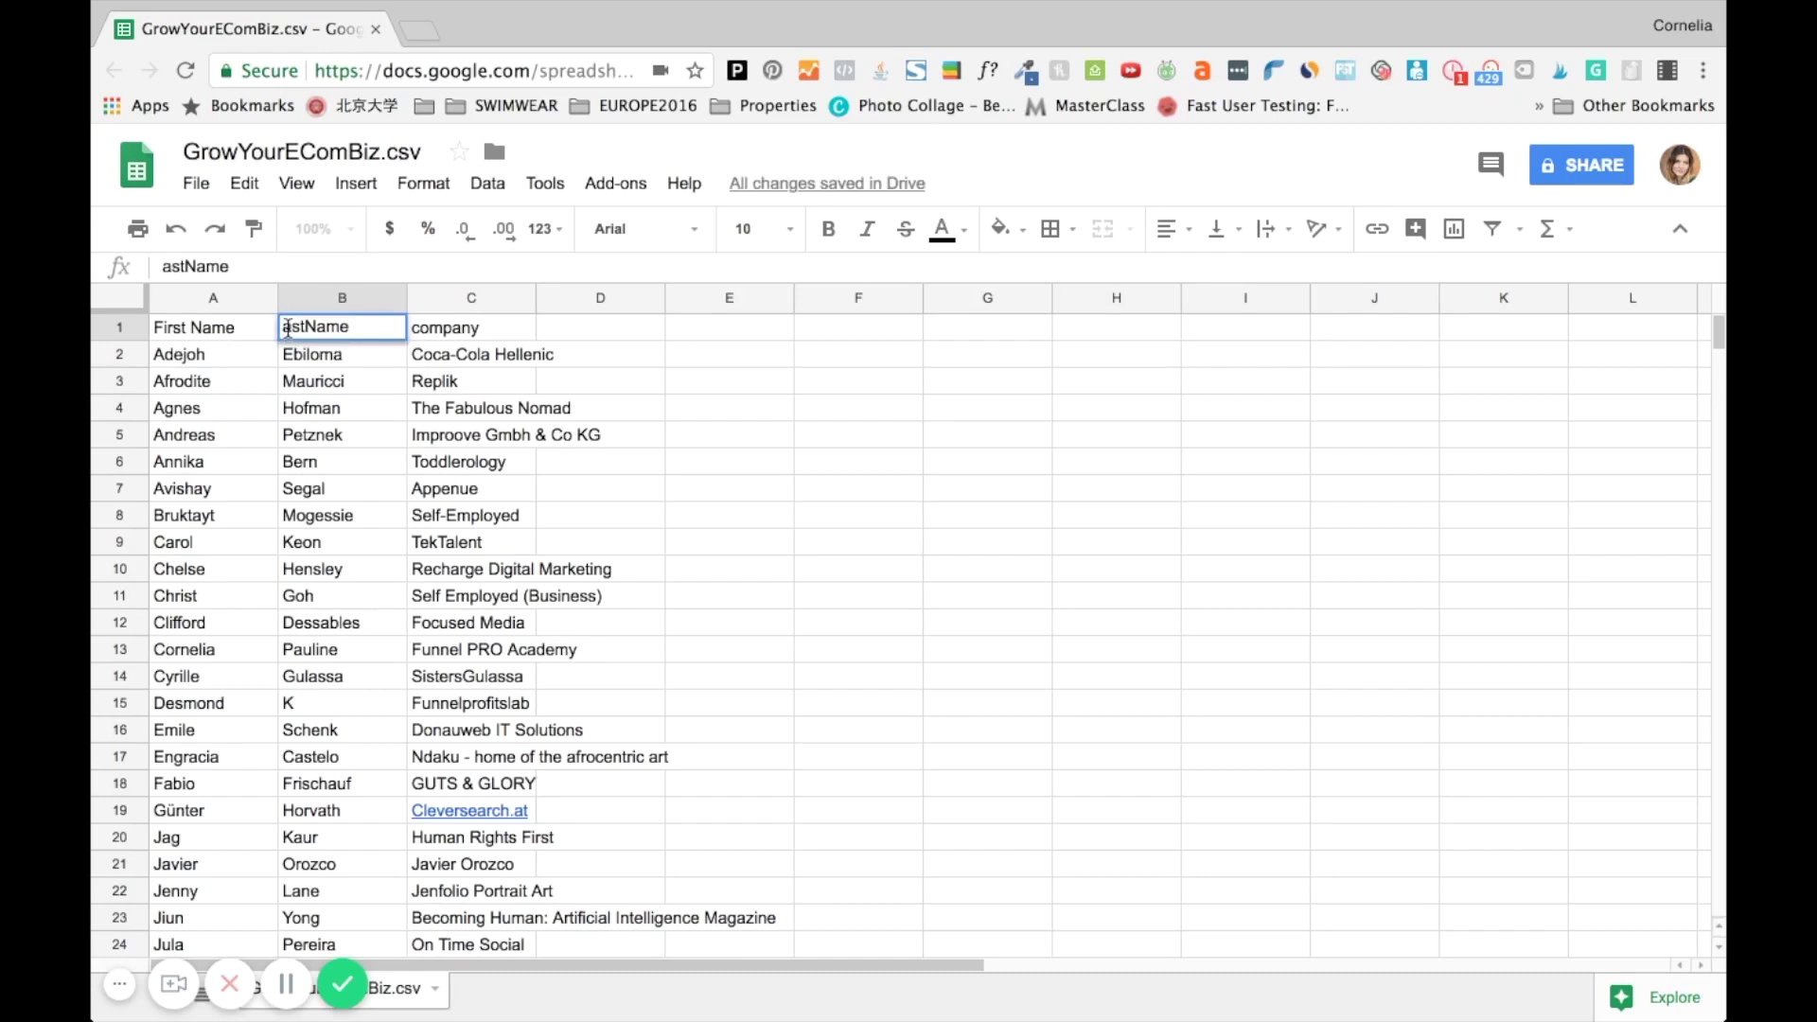
pyautogui.write('L')
pyautogui.click(314, 329)
# Rename the C1 header to 'Company Name'
pyautogui.doubleClick(422, 326)
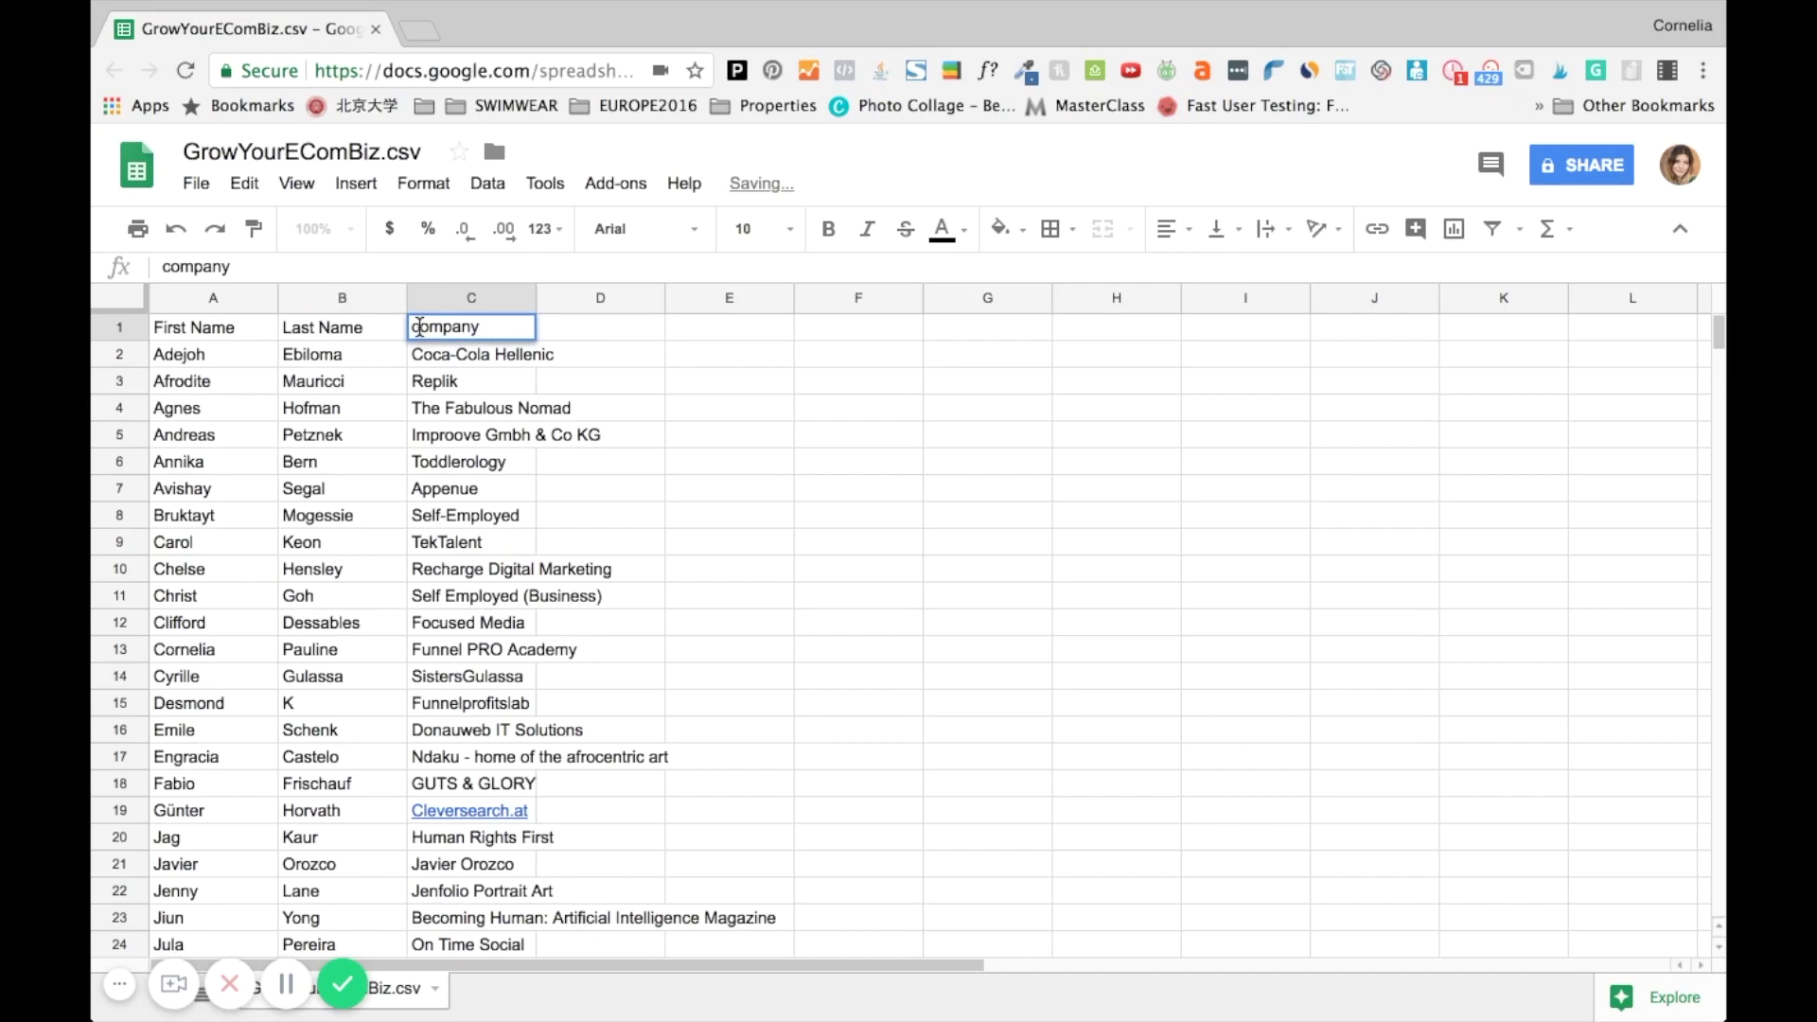
pyautogui.press('BackSpace')
pyautogui.write('C')
pyautogui.click(482, 328)
pyautogui.write('N')
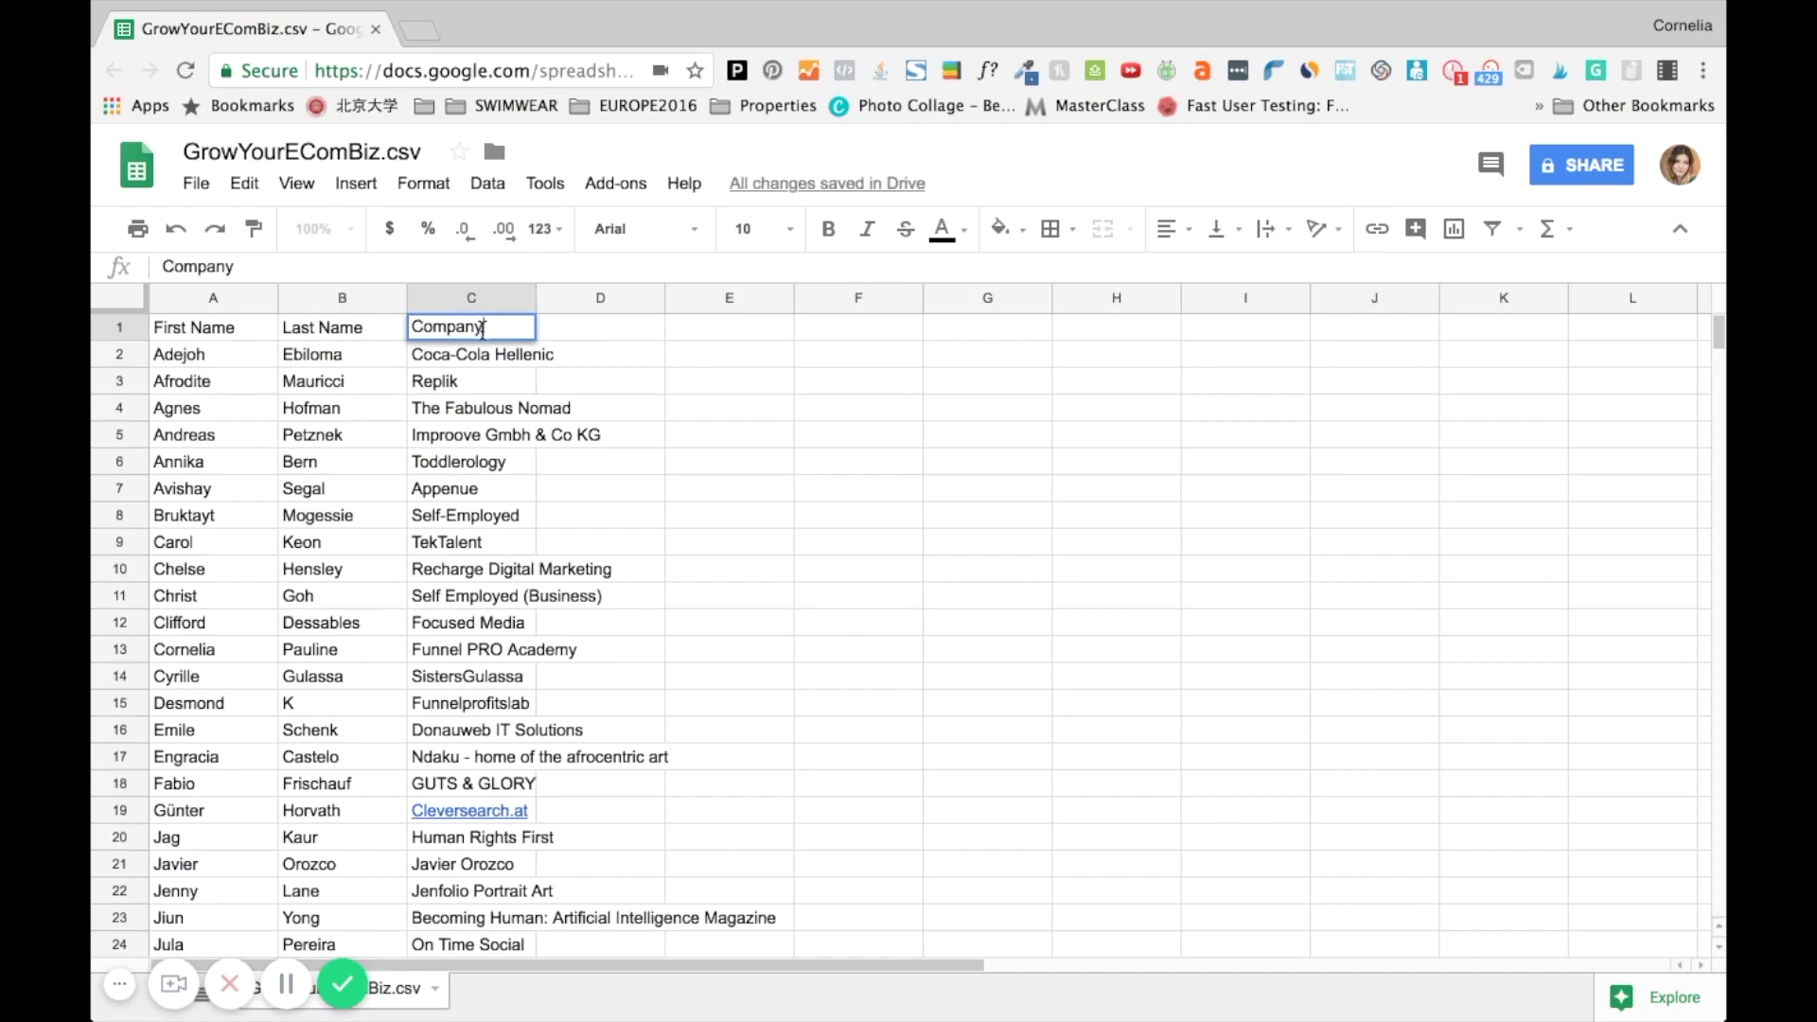
pyautogui.write('ame')
pyautogui.click(645, 389)
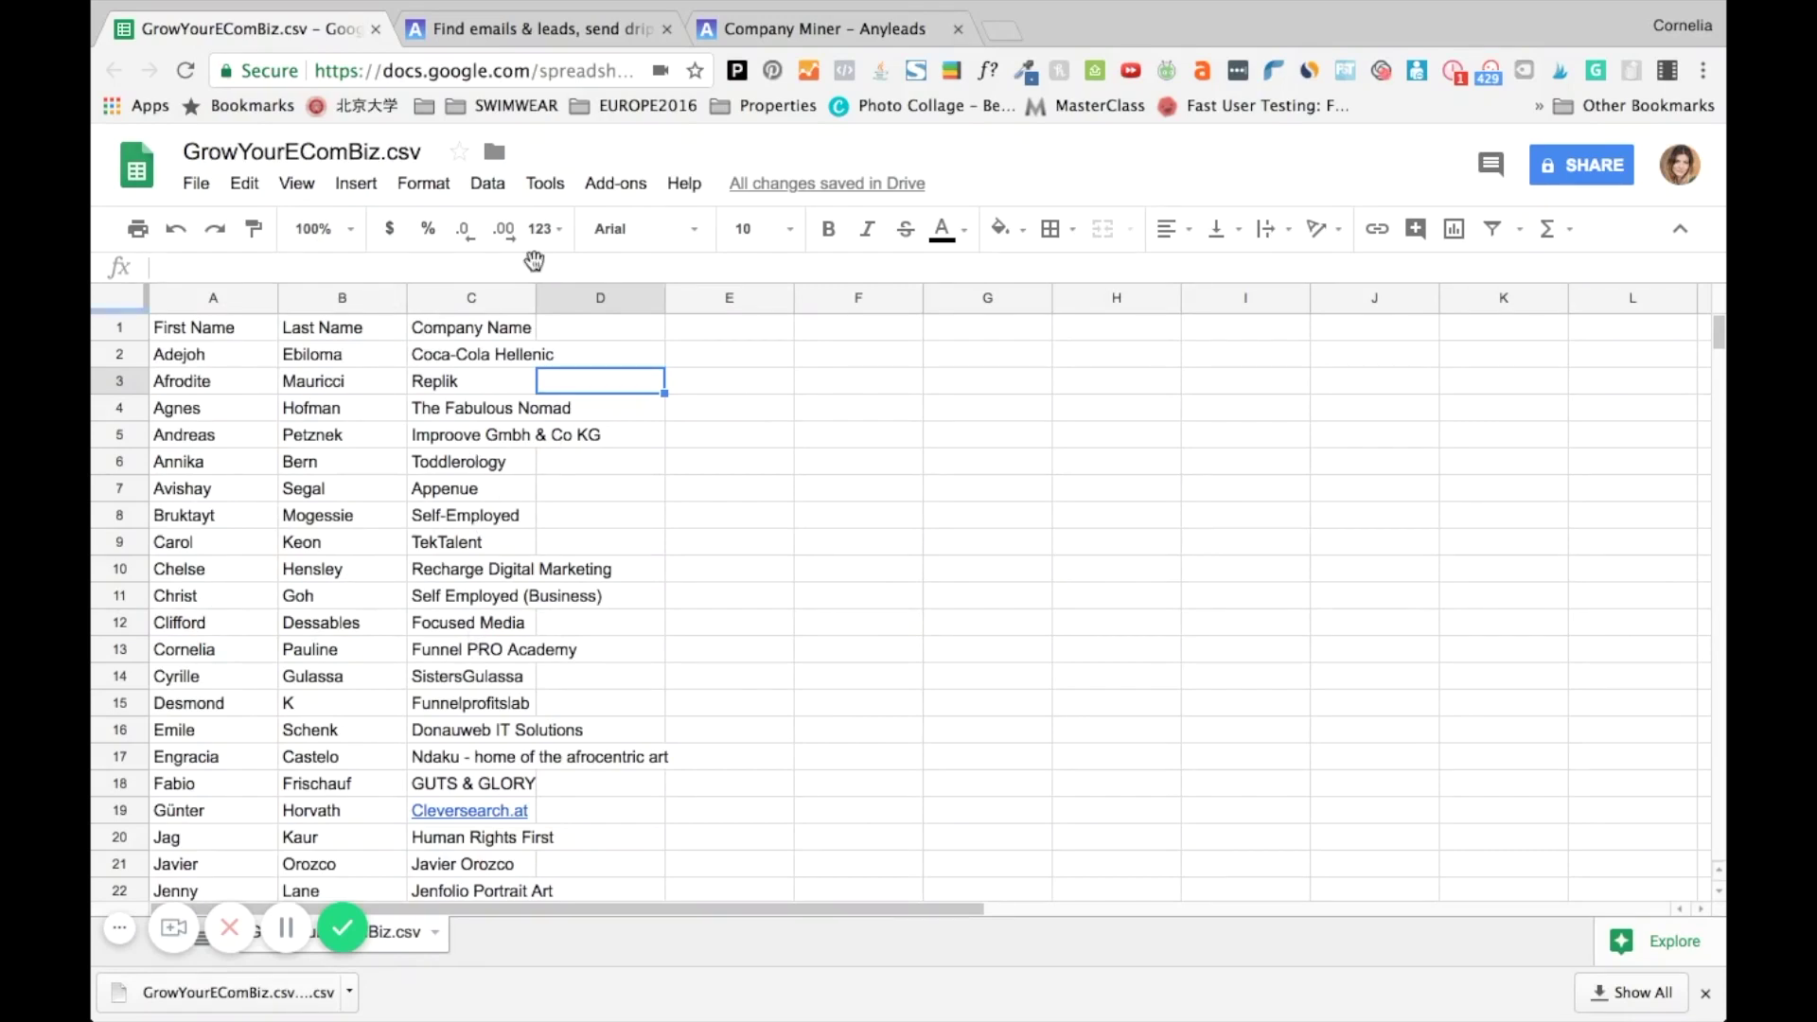
# Switch to the Anyleads 'Find emails & leads' homepage tab
pyautogui.click(528, 30)
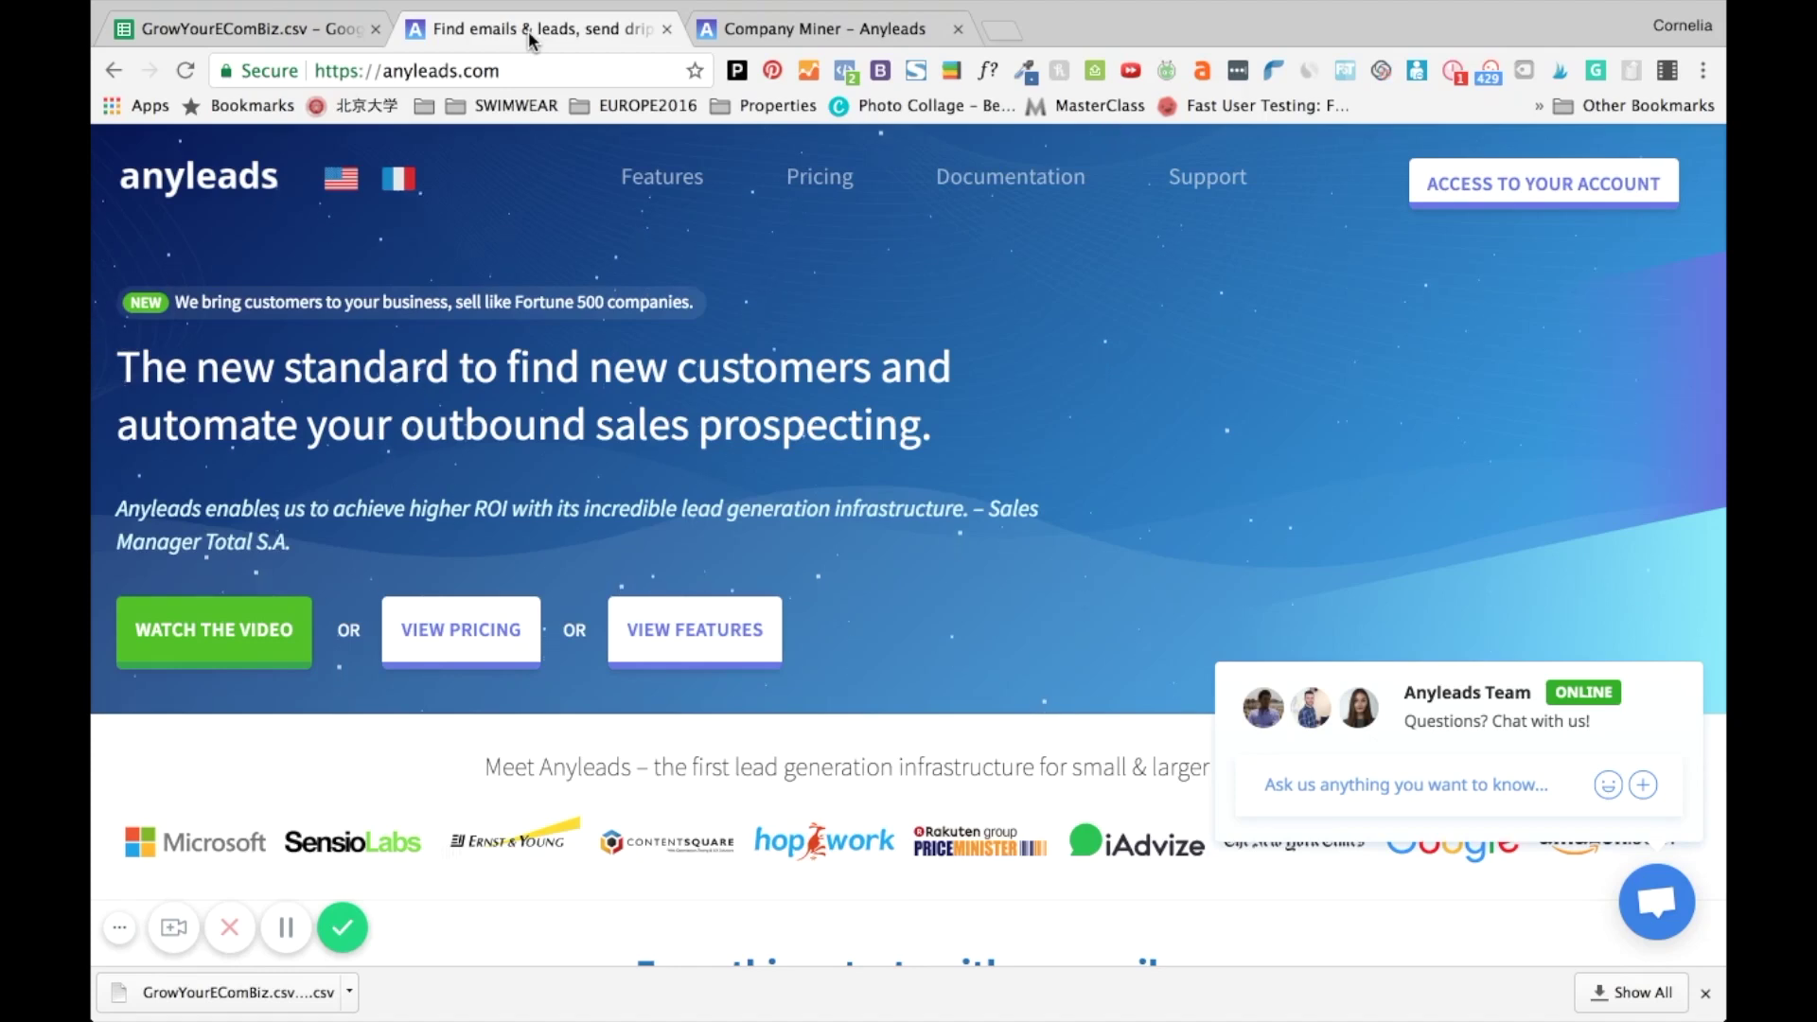
pyautogui.click(265, 30)
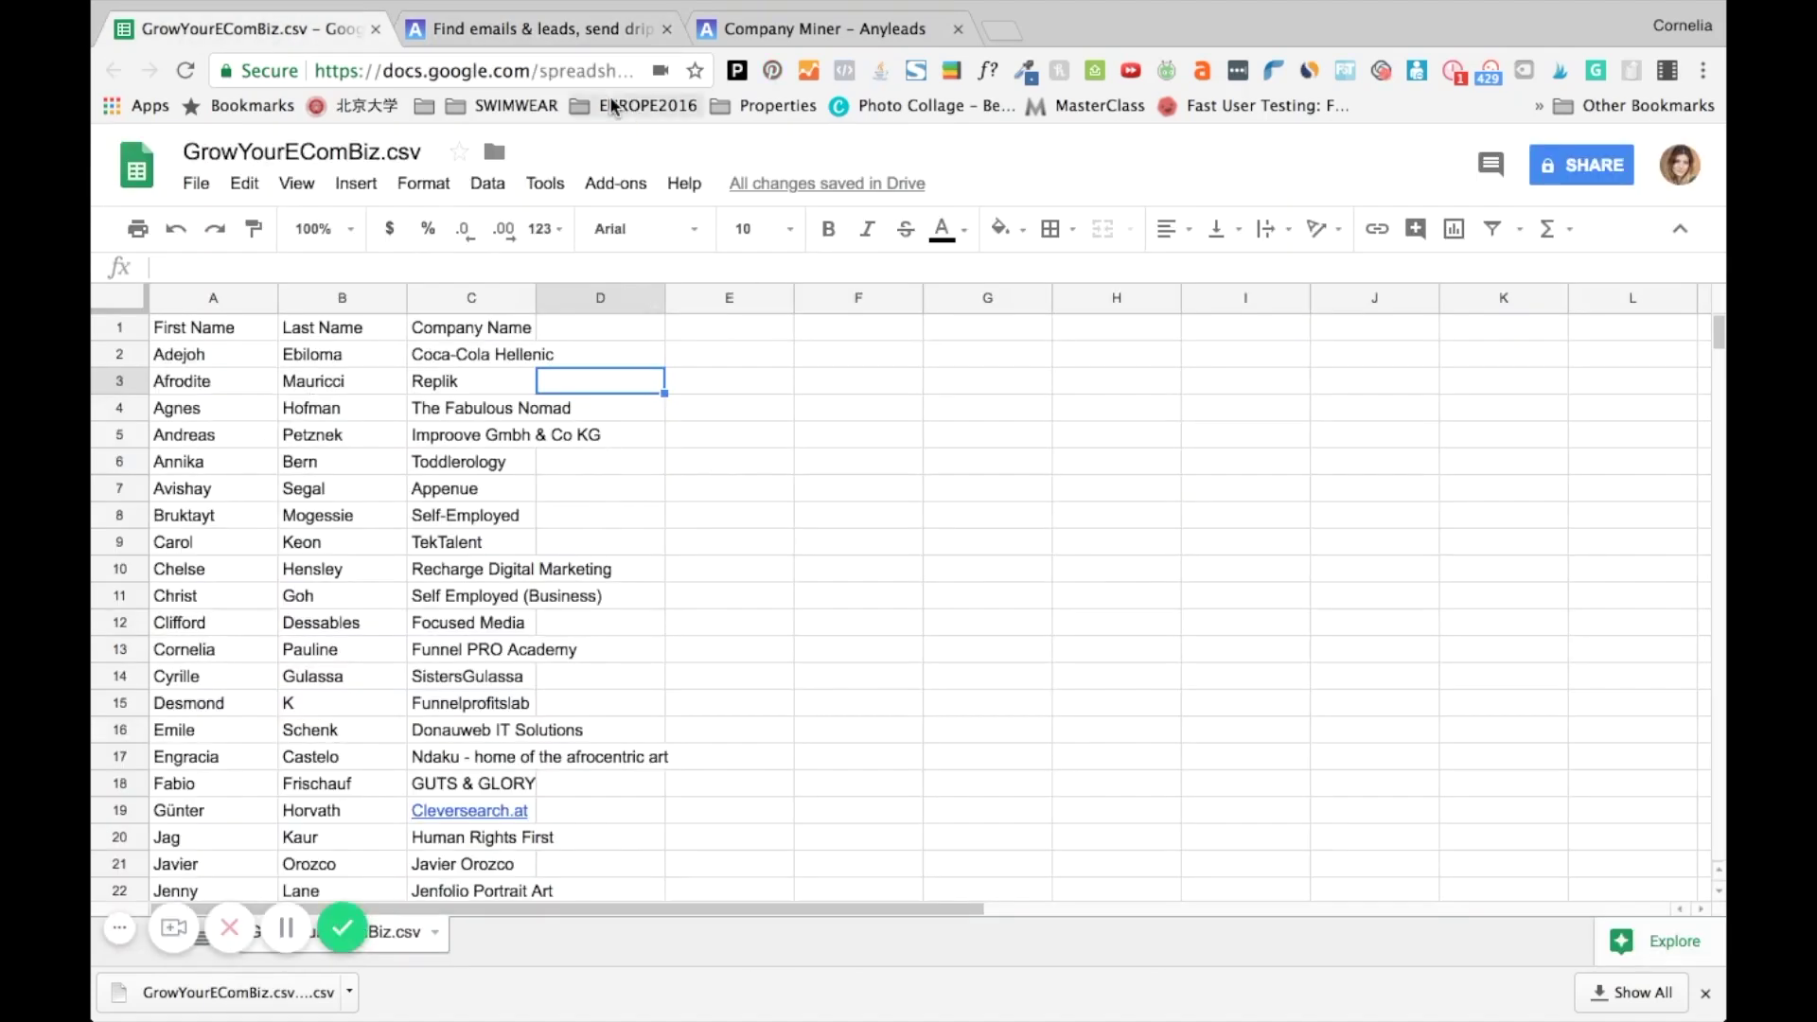
pyautogui.click(555, 24)
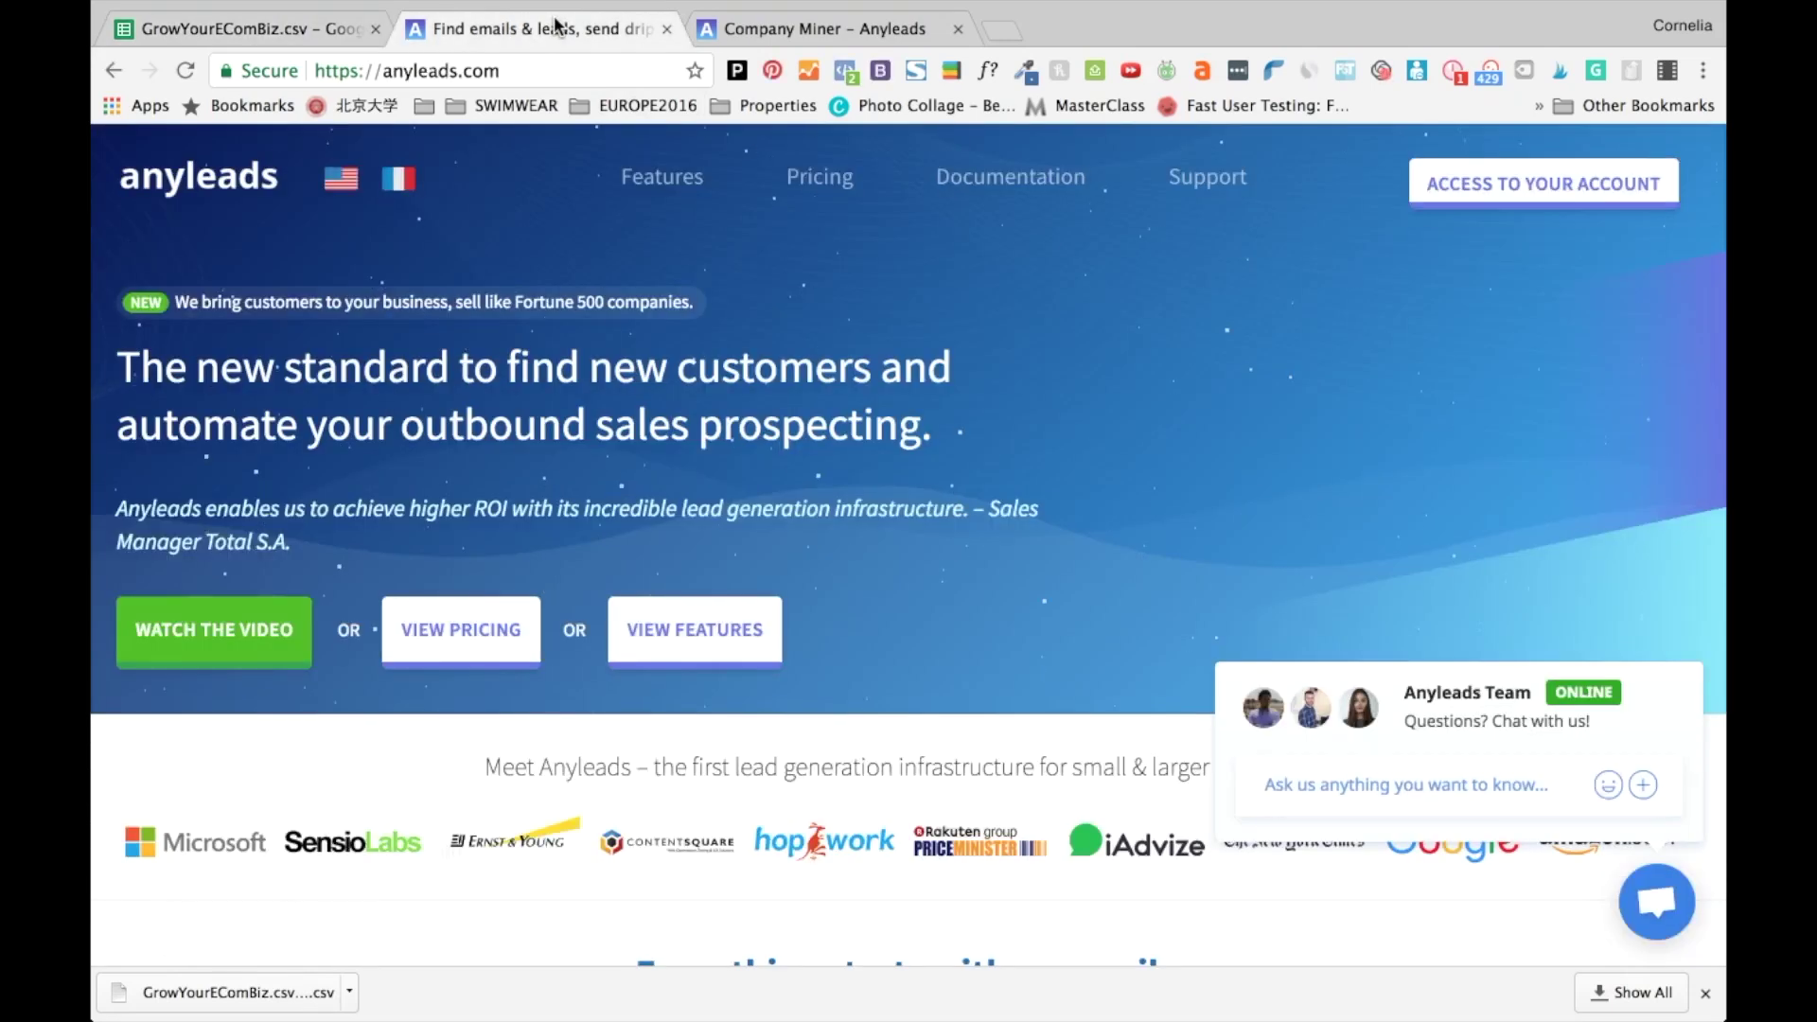
pyautogui.click(700, 462)
pyautogui.scroll(10, 1072, 445)
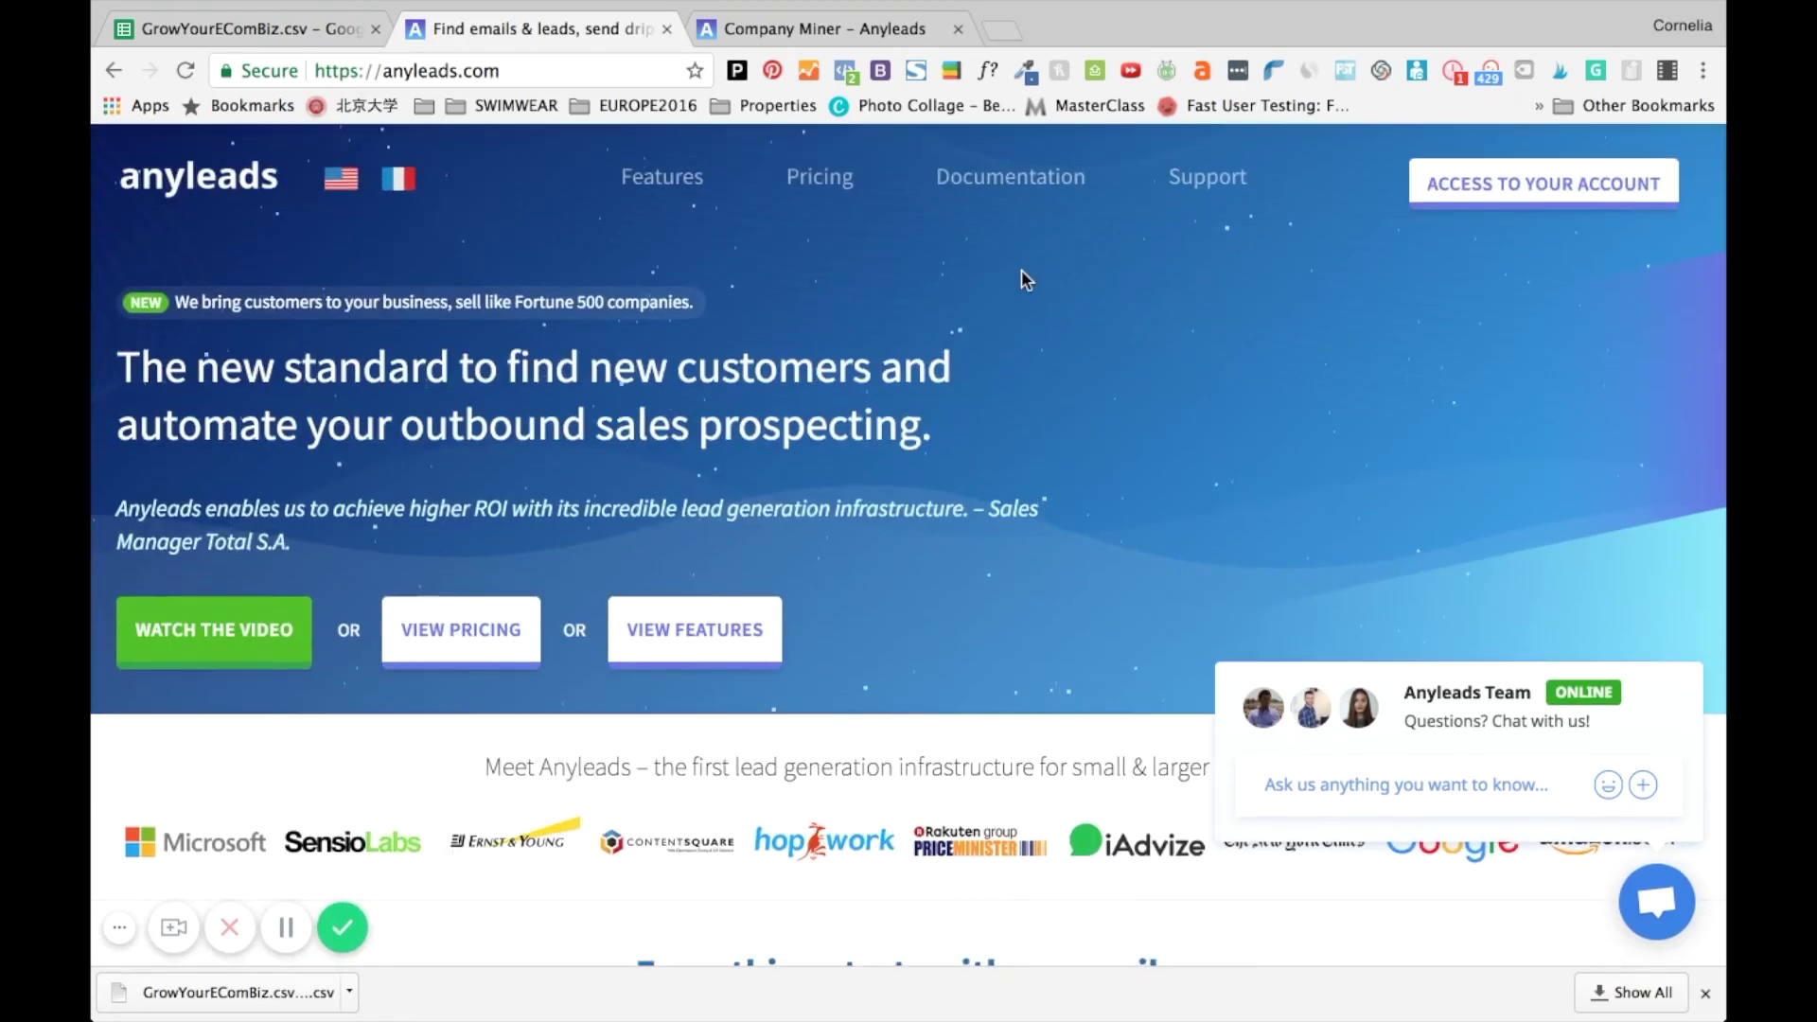
pyautogui.scroll(-10, 1022, 275)
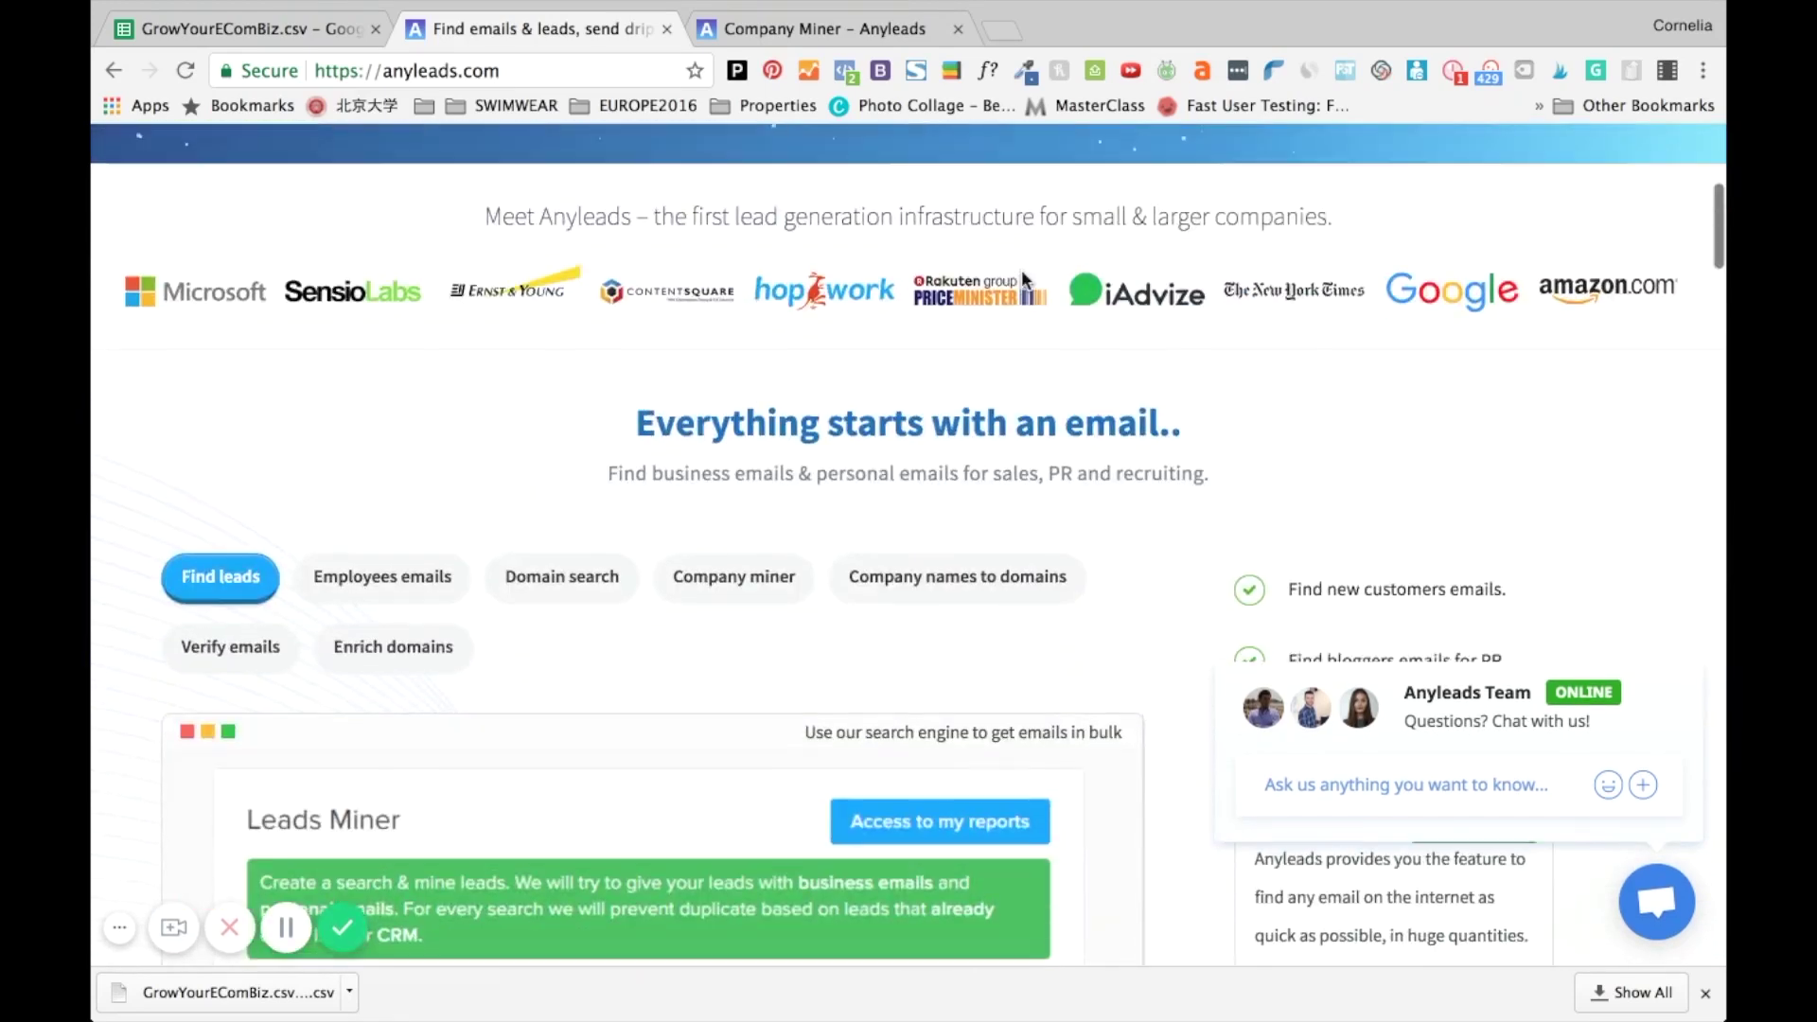
pyautogui.scroll(-15, 1020, 274)
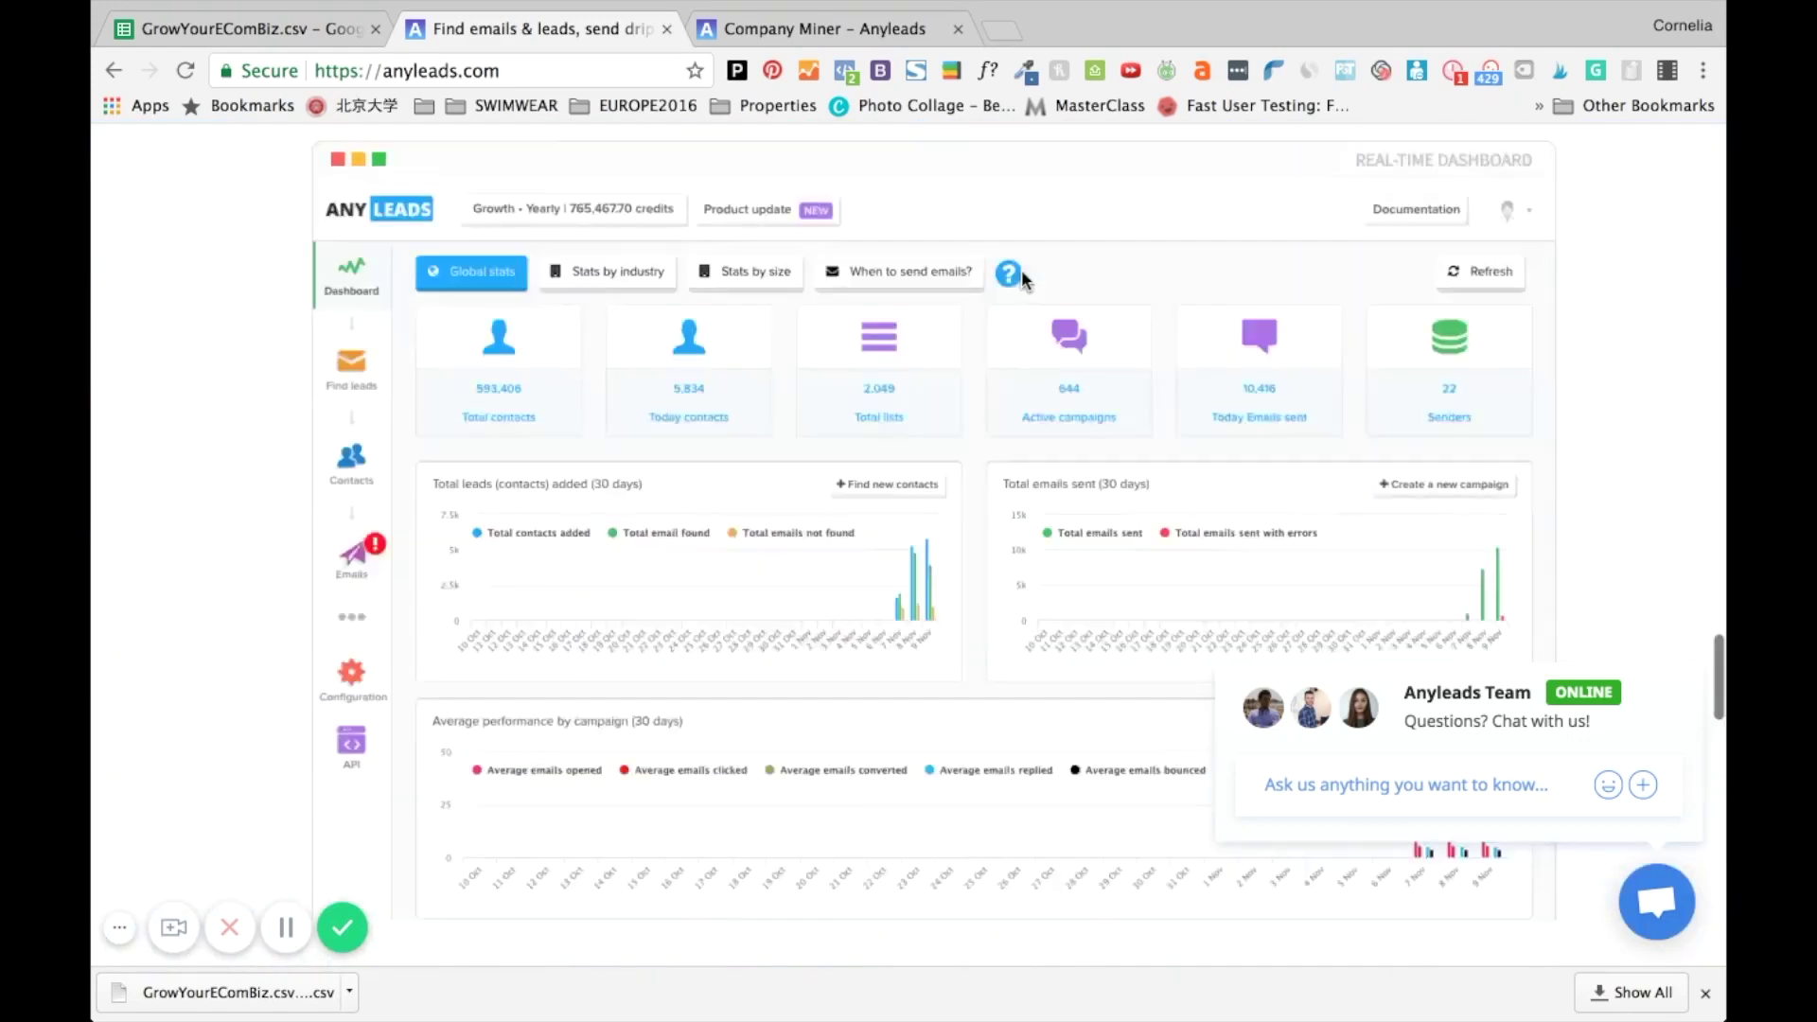
pyautogui.scroll(20, 1020, 278)
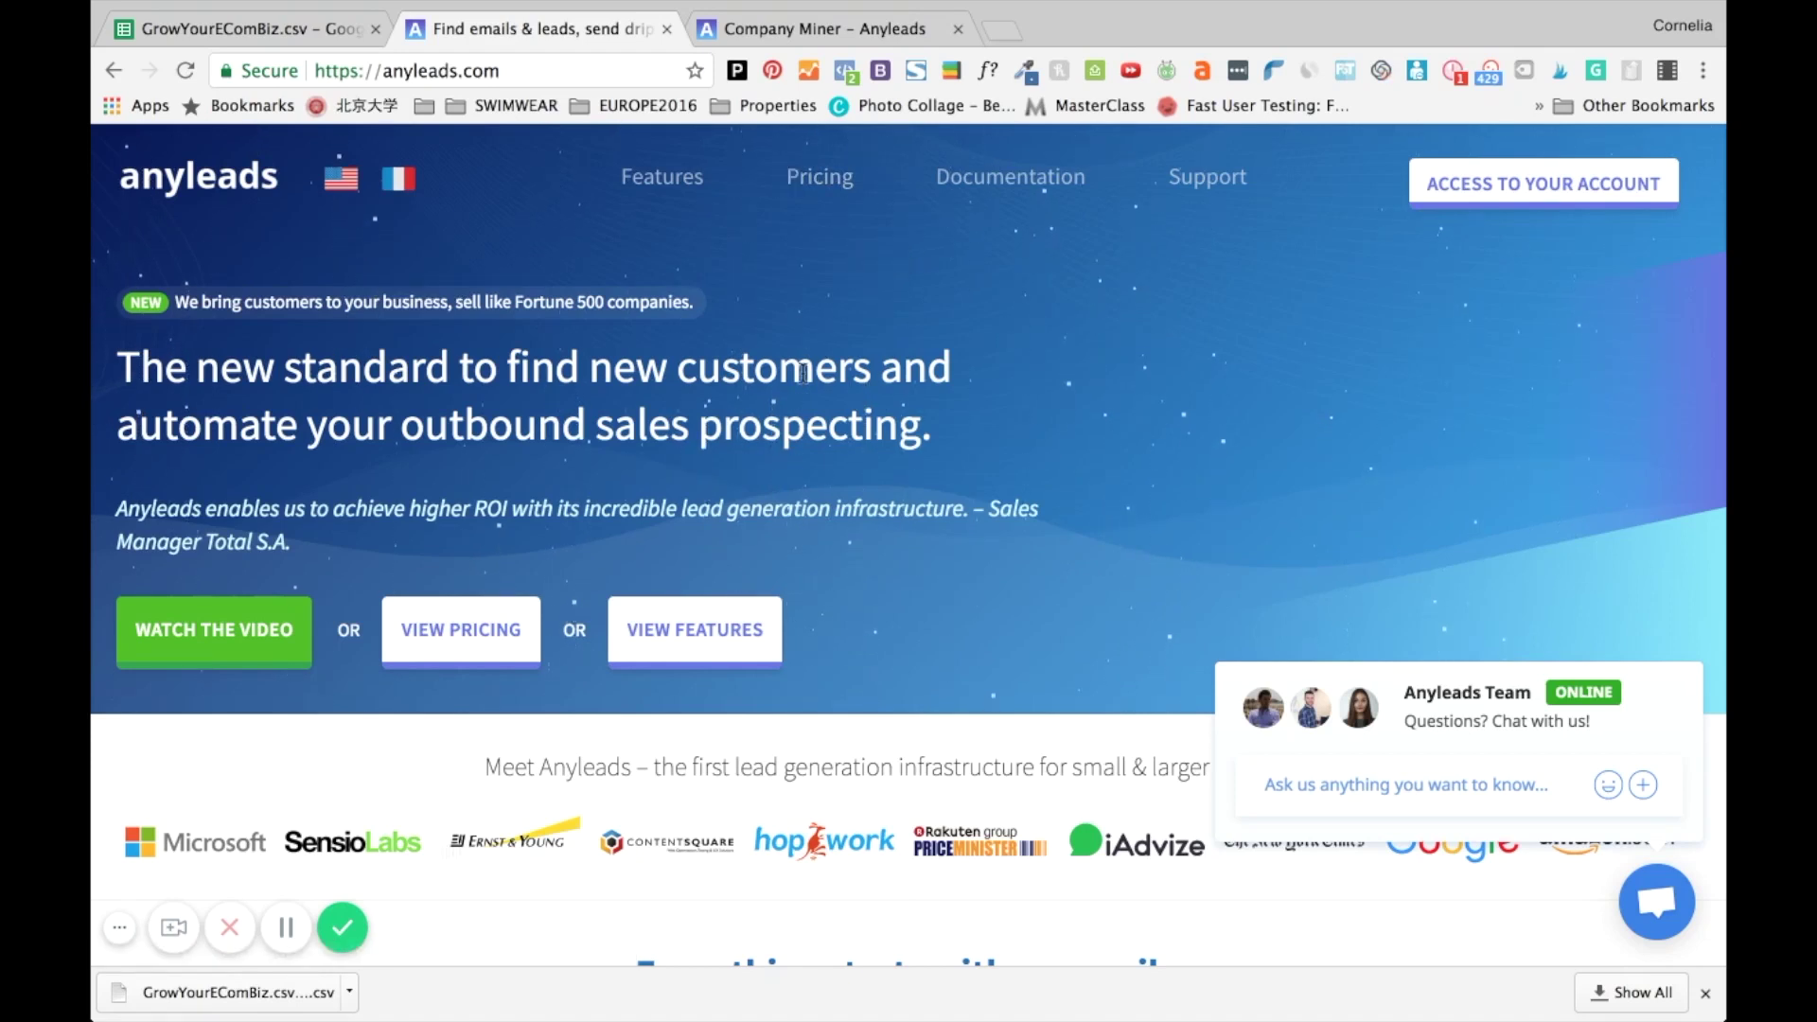
pyautogui.click(801, 33)
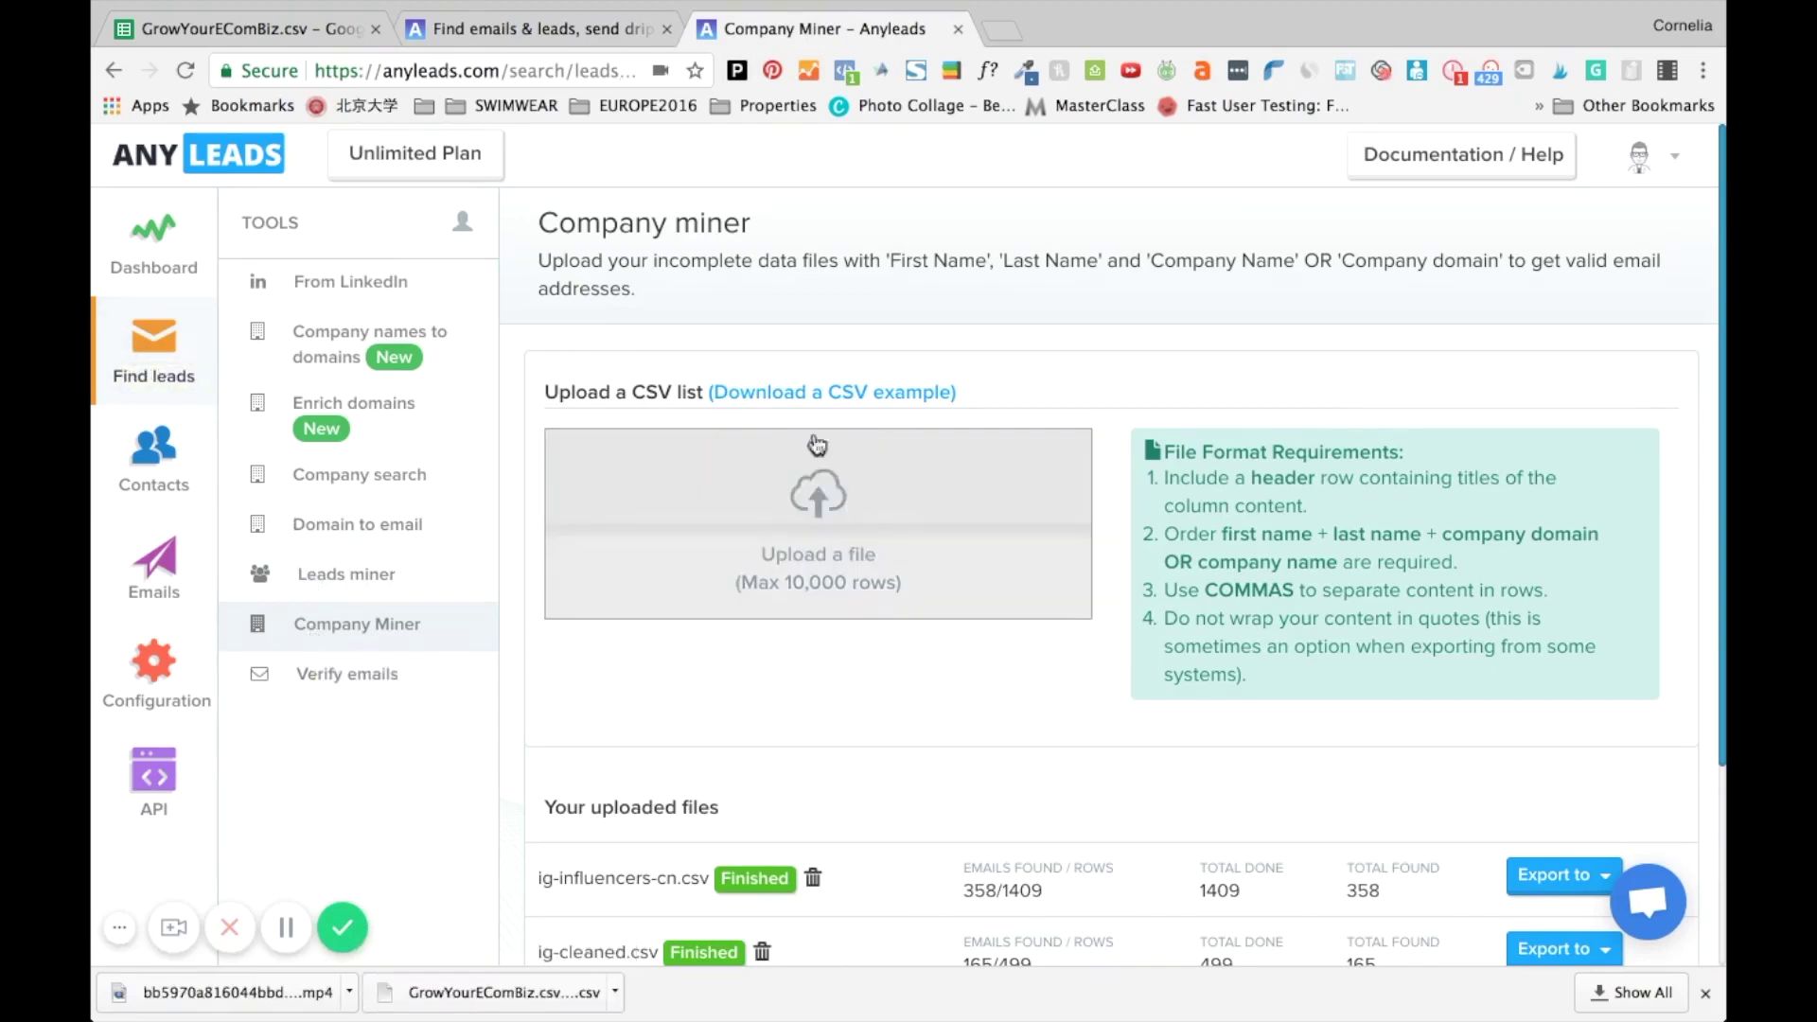
# Upload UPDATED_GrowYourEComBiz.csv from Downloads to Company Miner
pyautogui.click(819, 521)
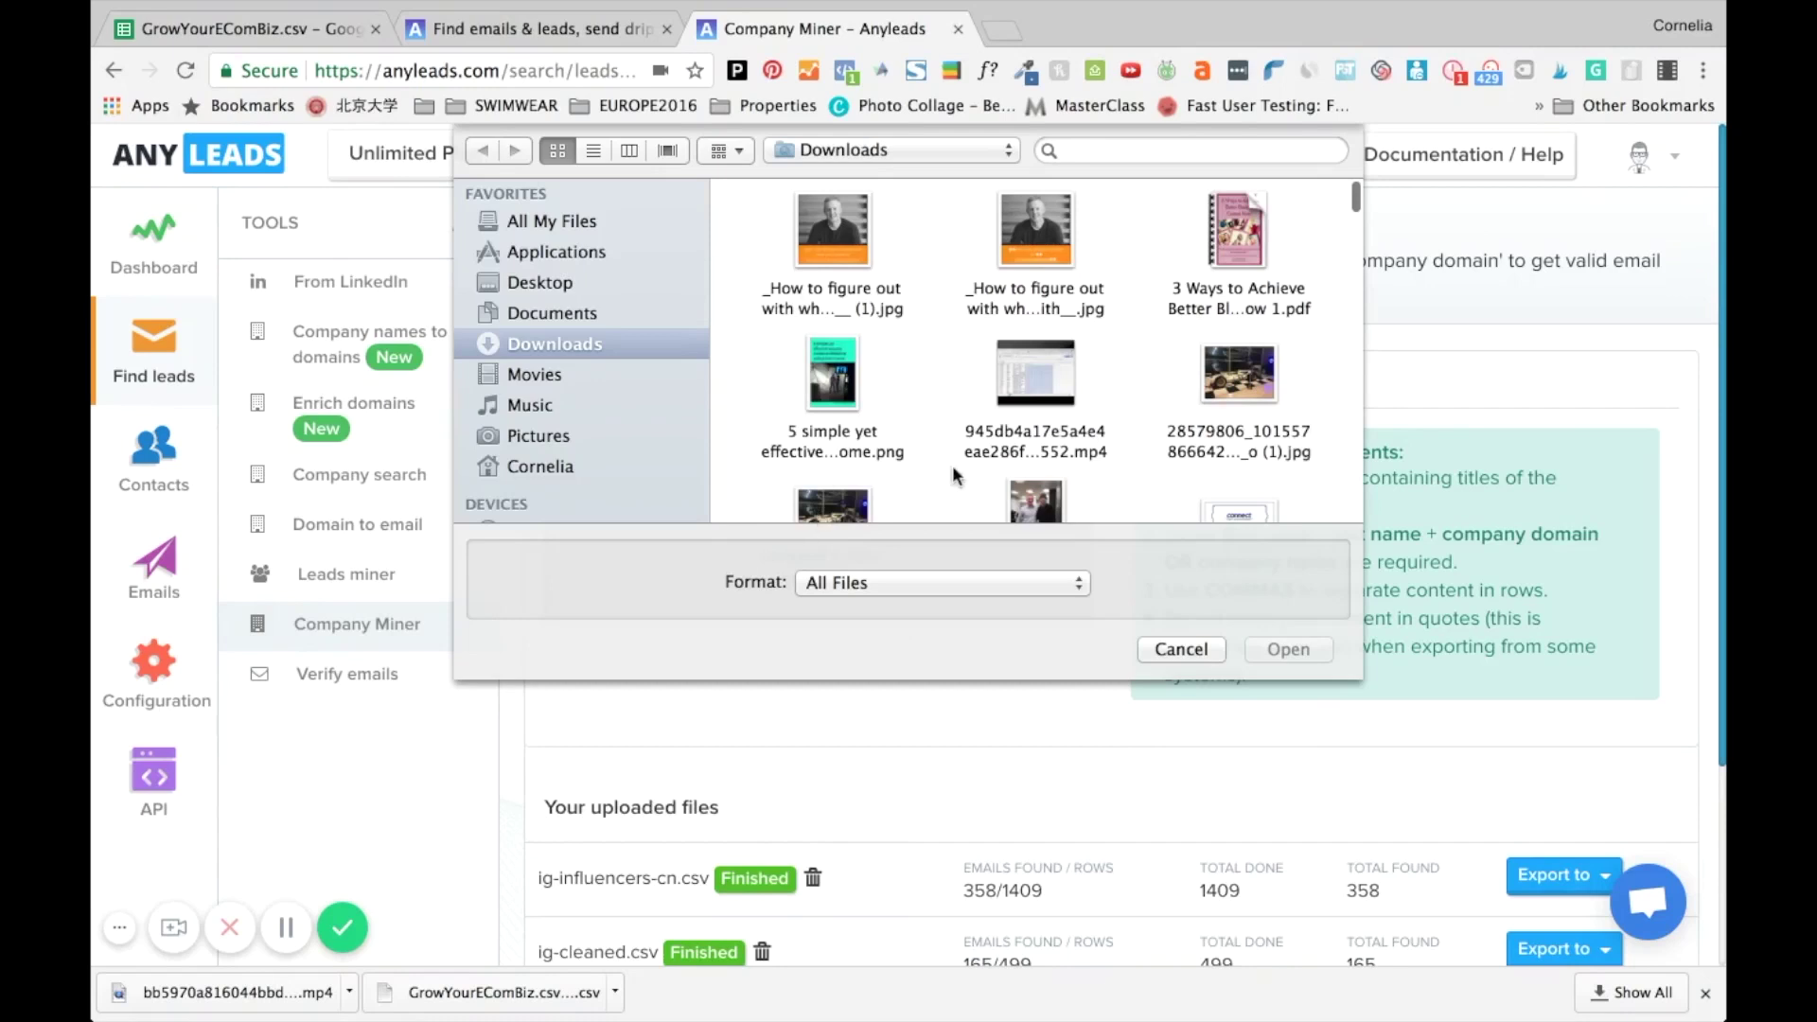
pyautogui.scroll(-10, 981, 440)
pyautogui.scroll(5, 981, 440)
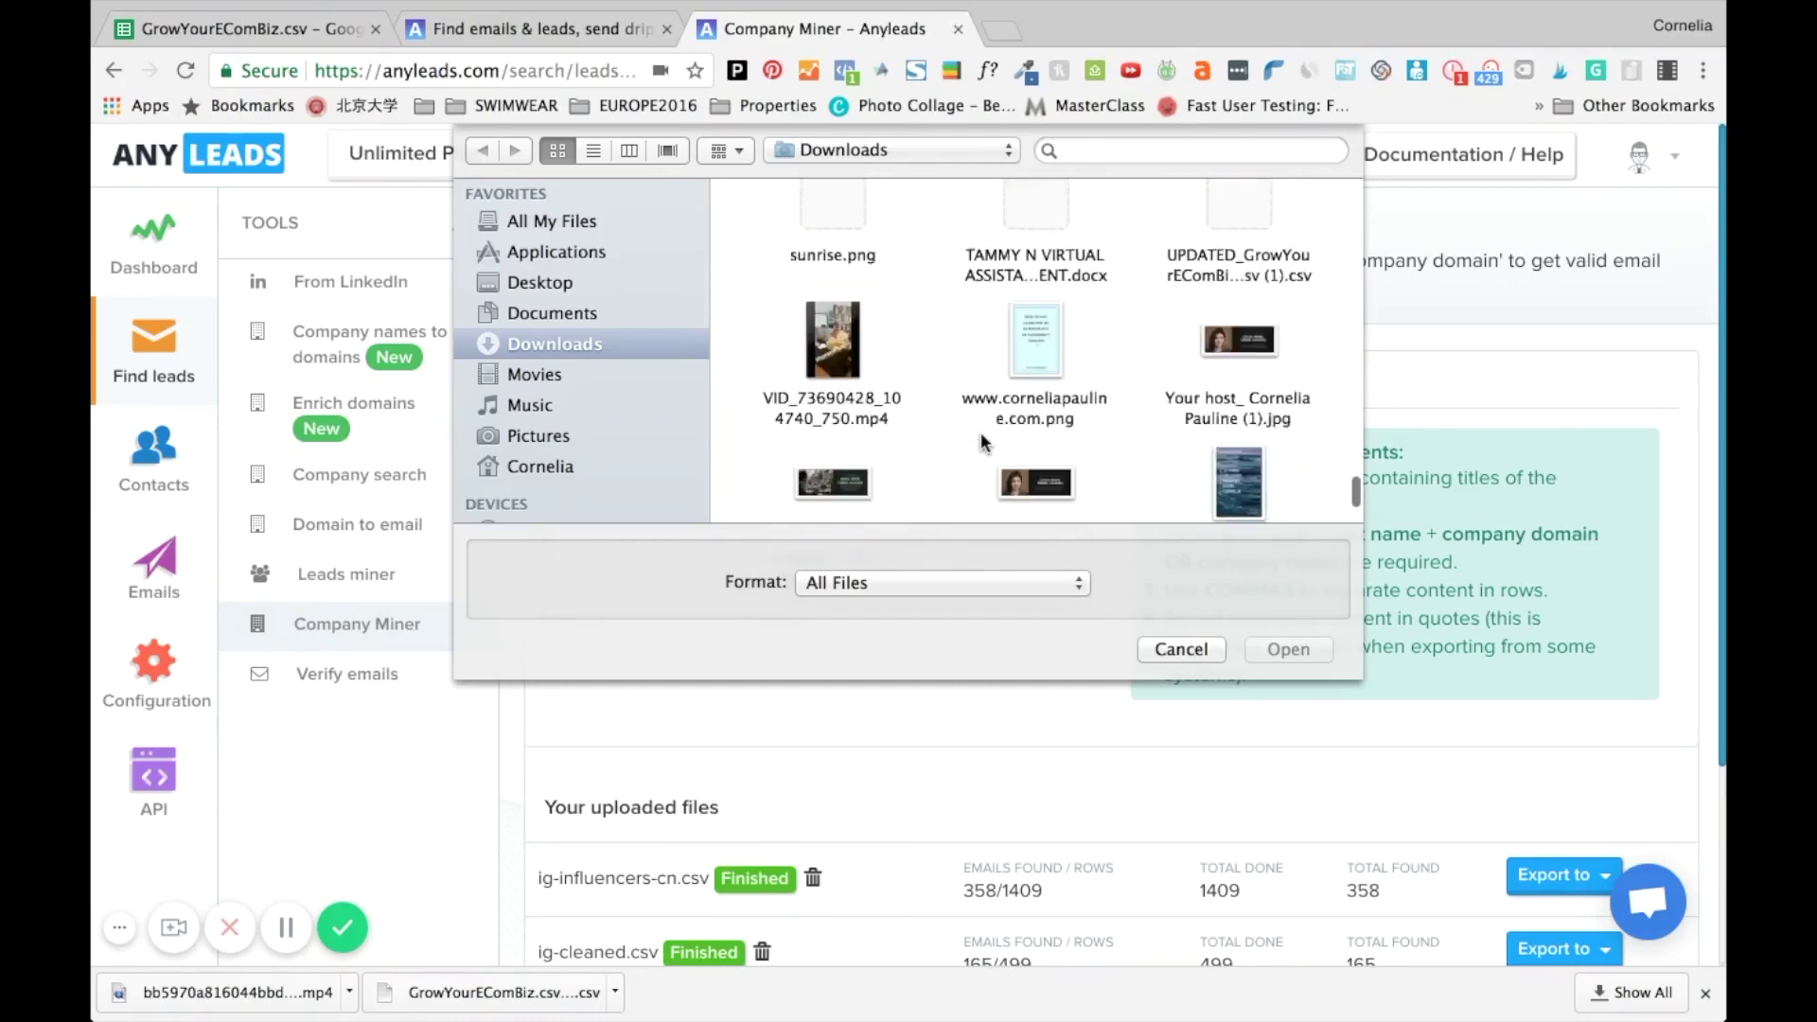
pyautogui.click(1253, 346)
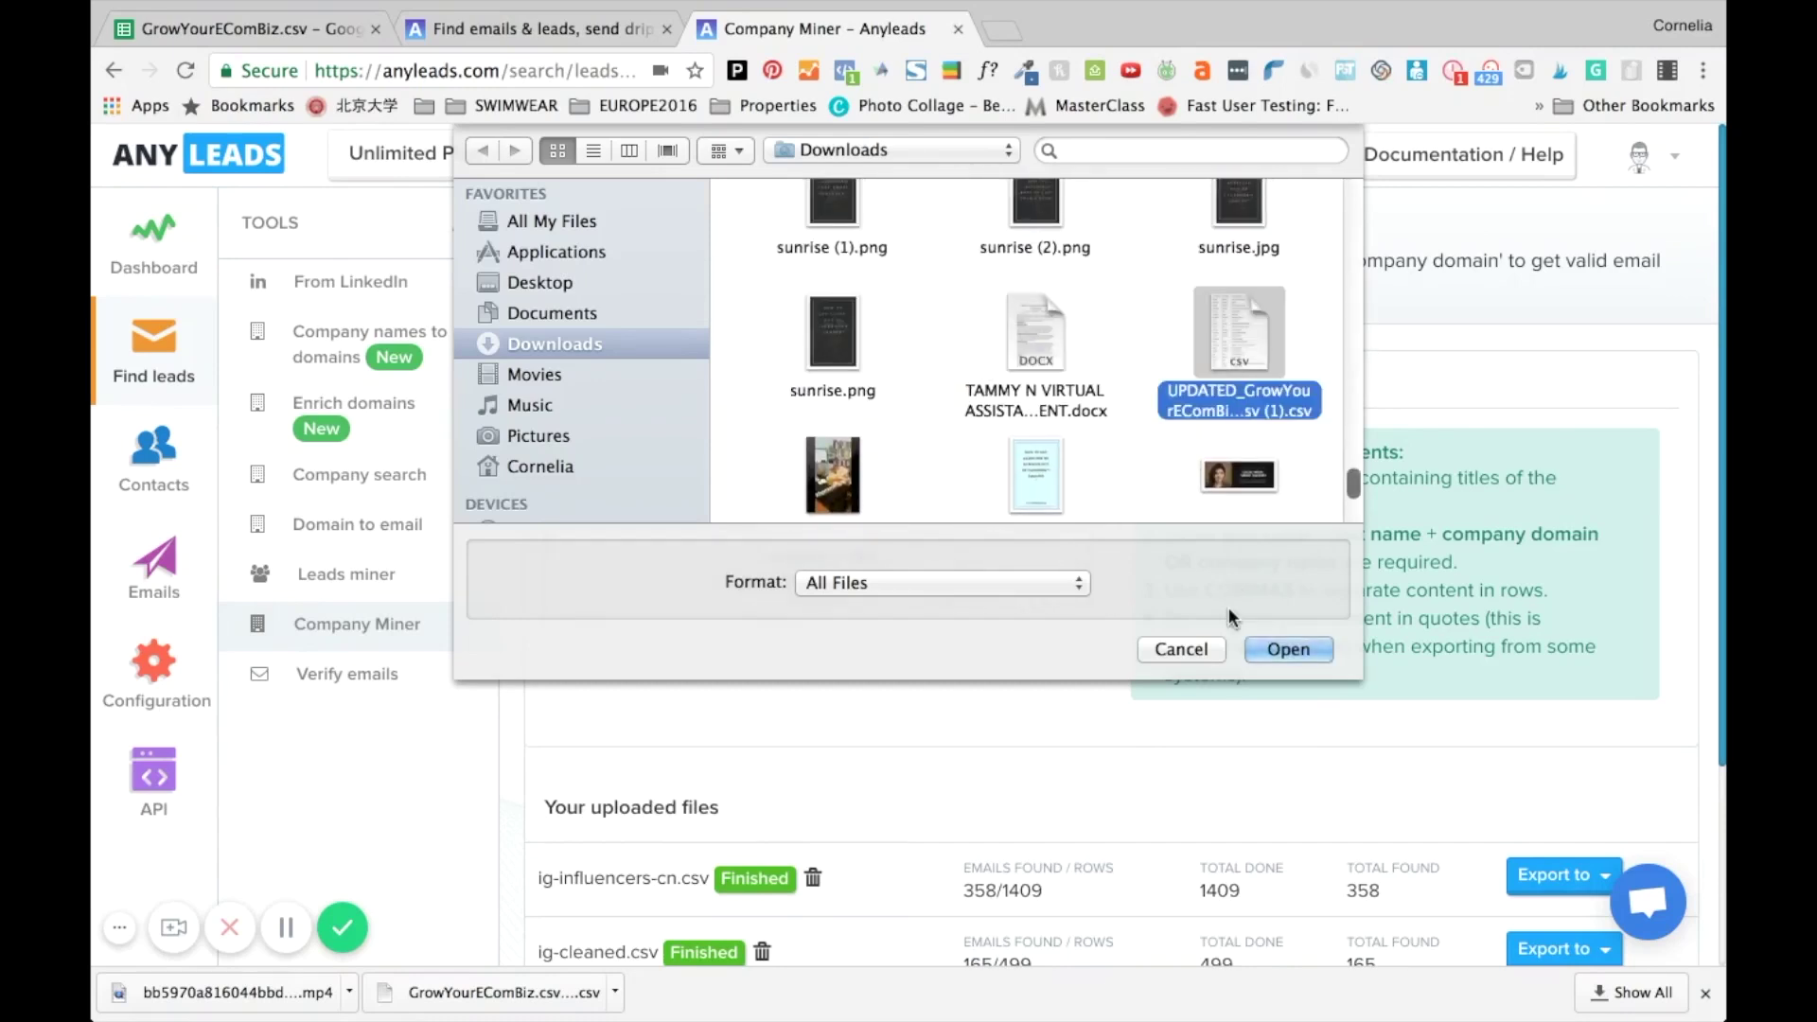
pyautogui.click(1286, 649)
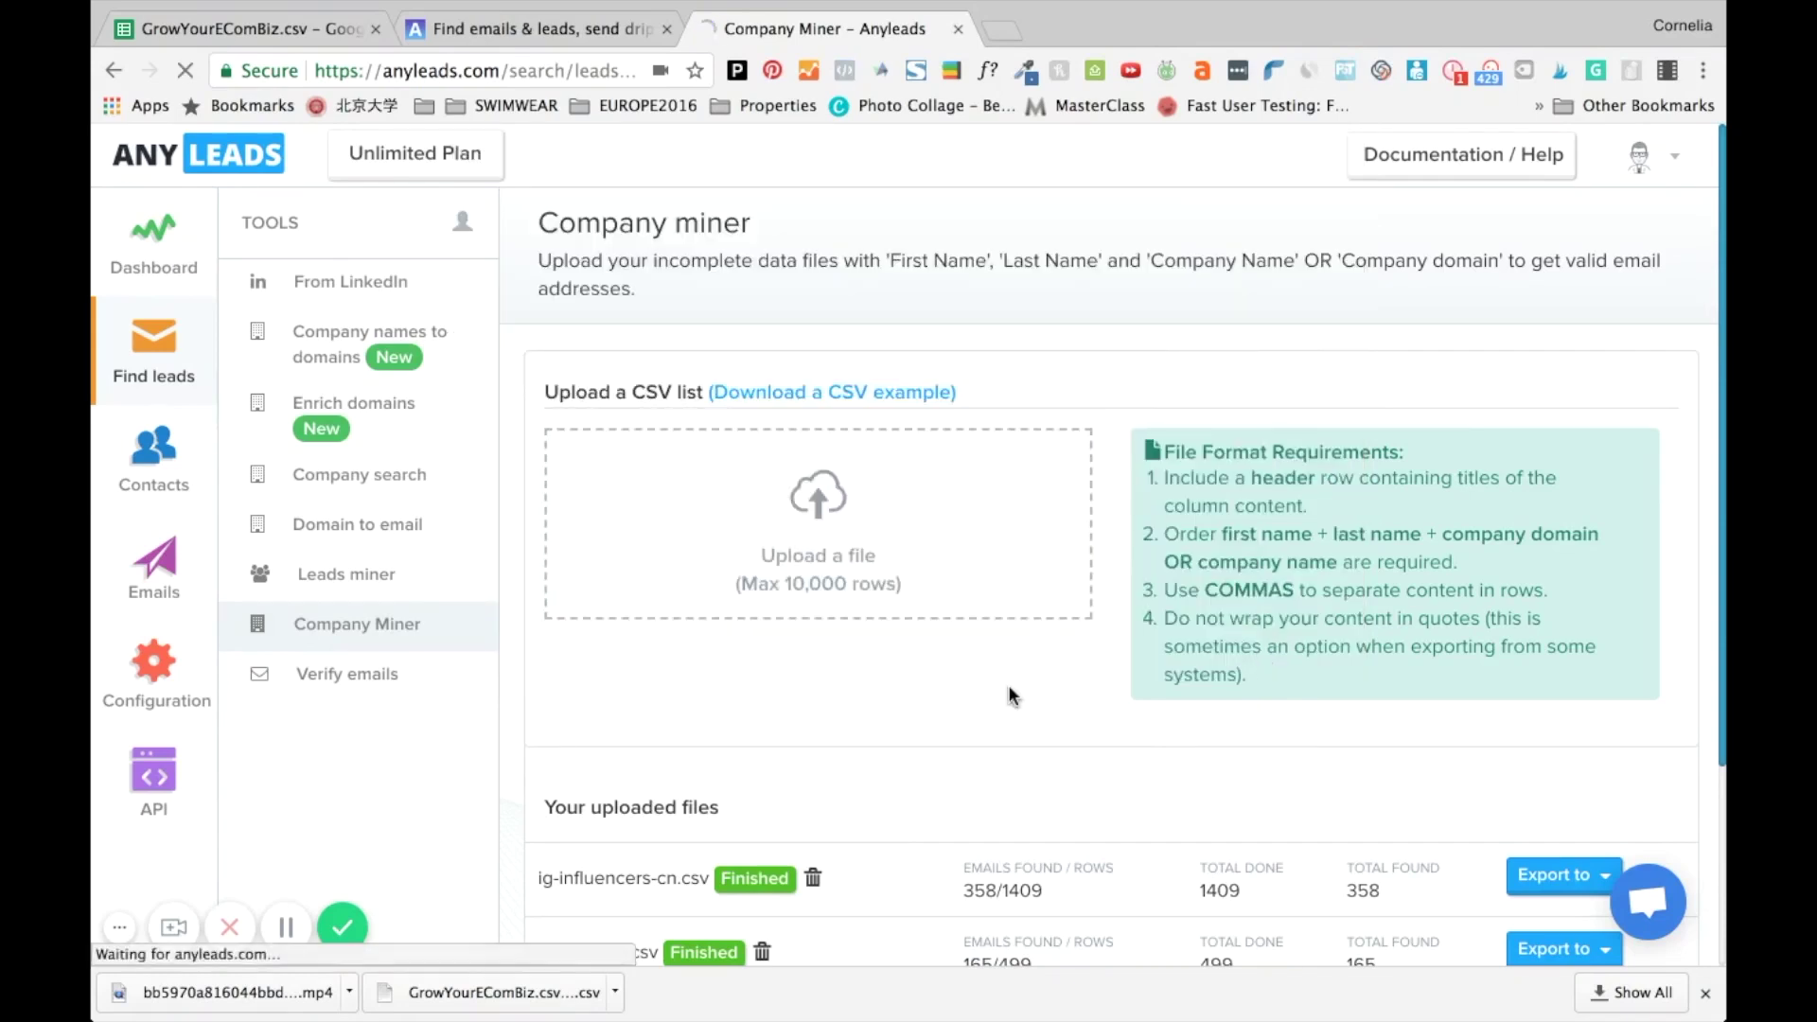
pyautogui.scroll(-2, 1009, 694)
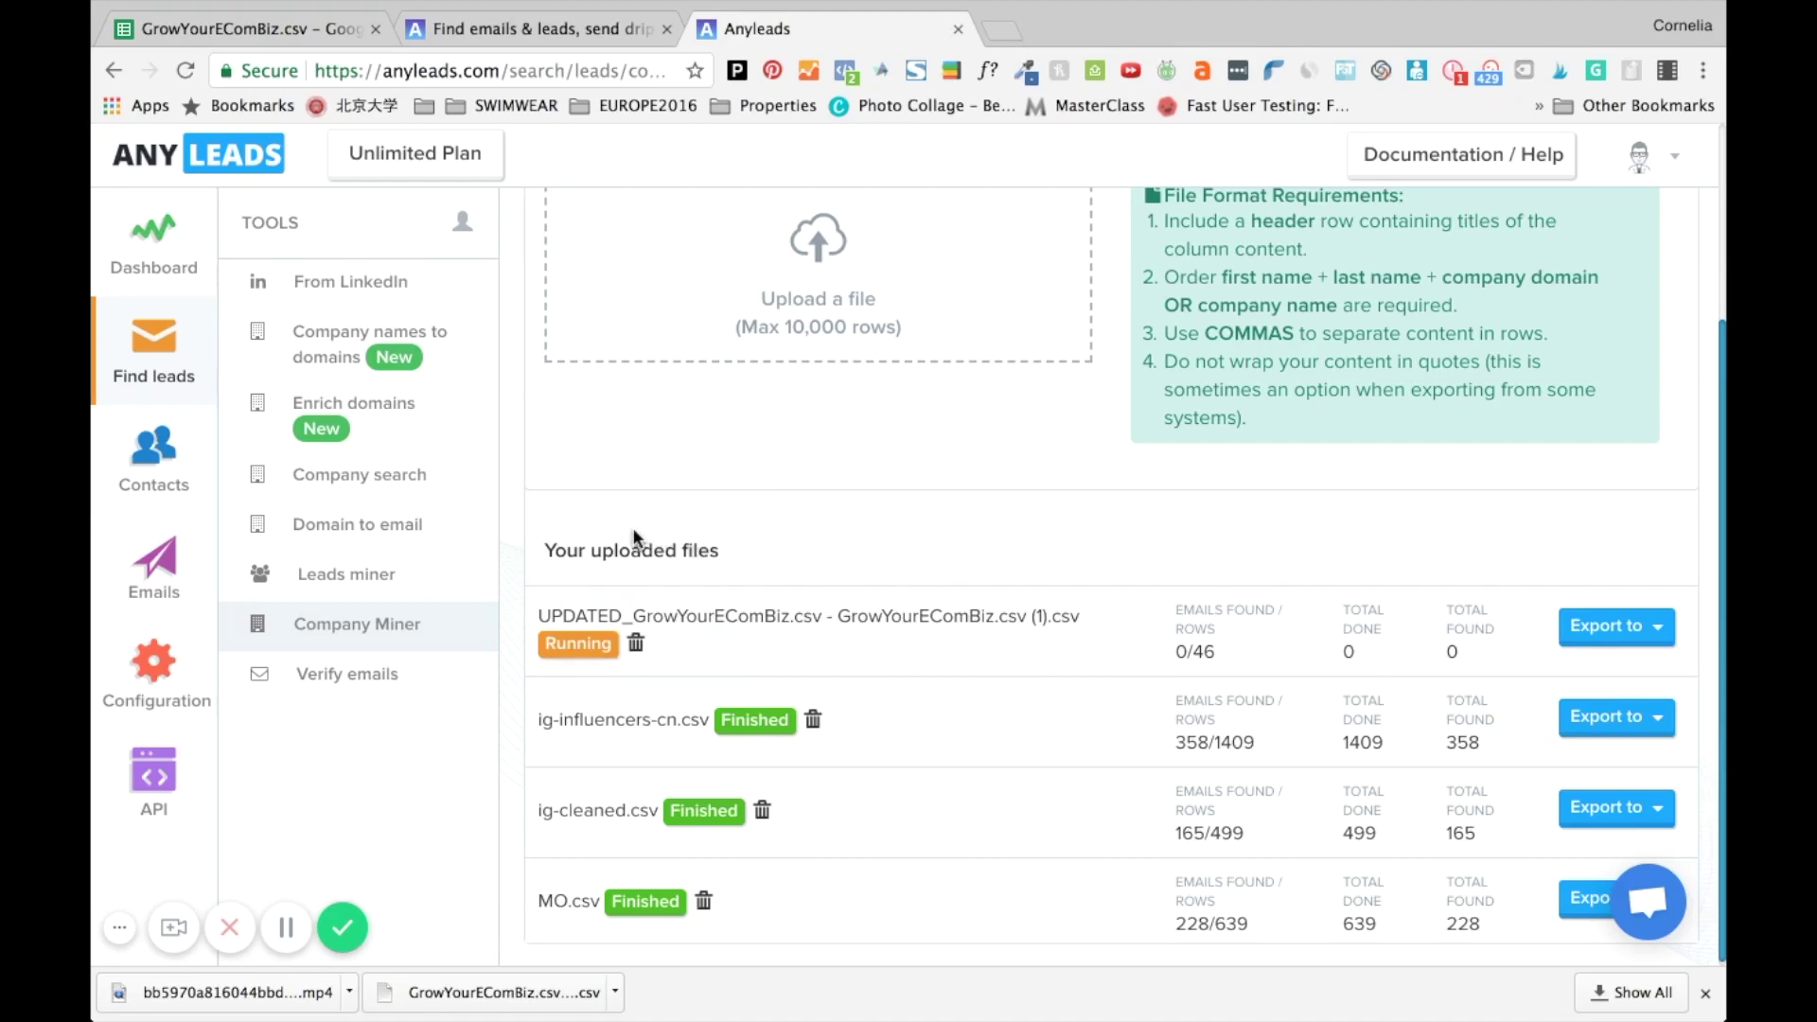
# Wait for mining to finish with 15 of 46 emails found, then open the exported results sheet
pyautogui.scroll(-1, 634, 537)
pyautogui.scroll(-1, 696, 549)
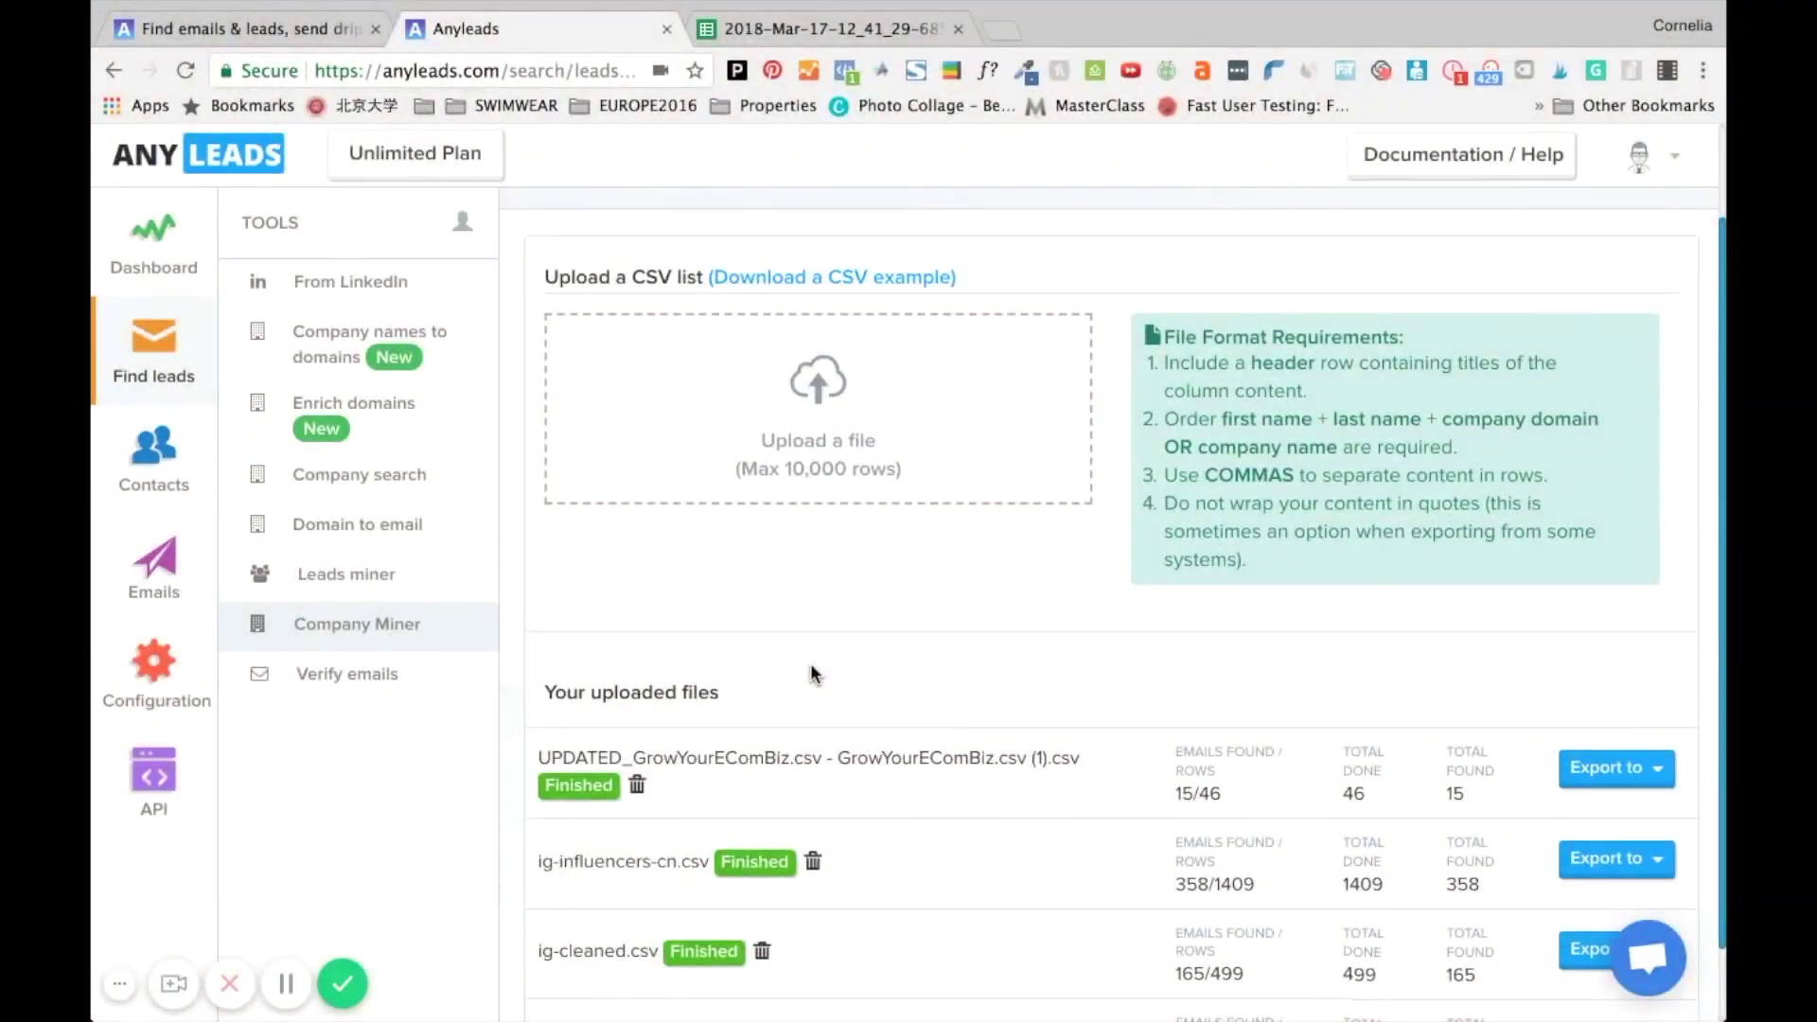
pyautogui.scroll(-2, 811, 667)
pyautogui.scroll(3, 811, 667)
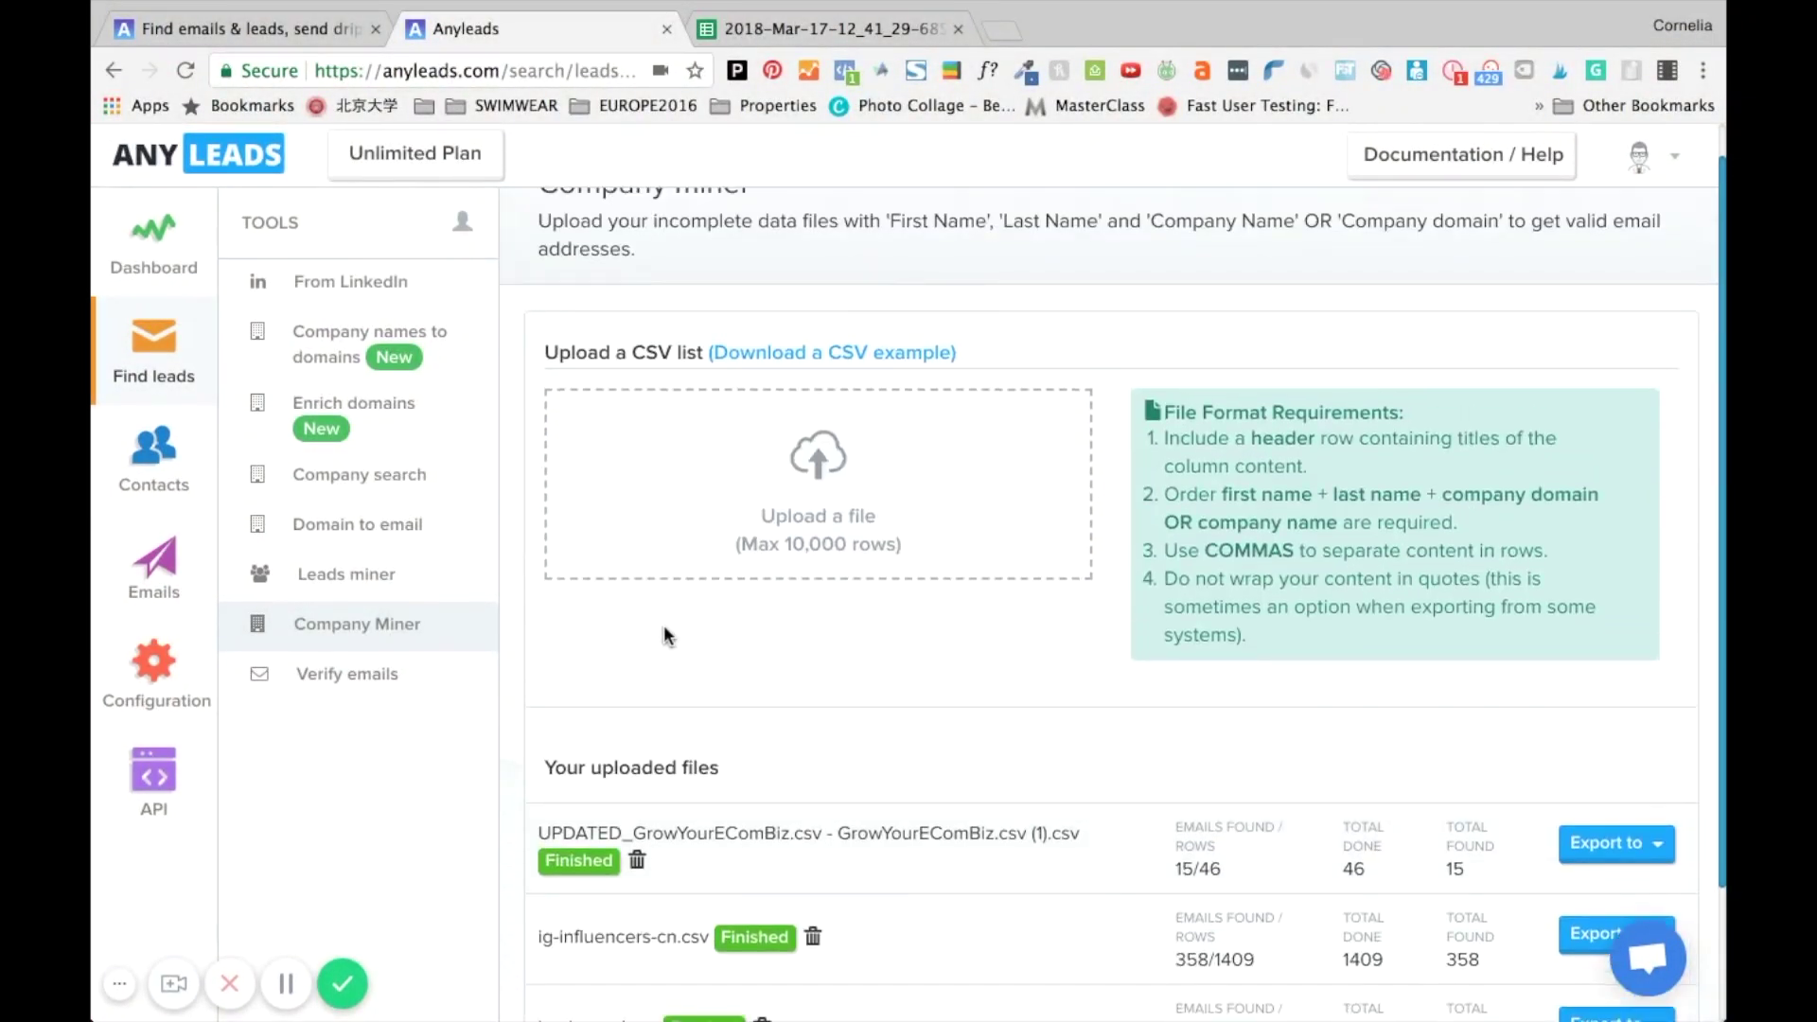
pyautogui.scroll(-3, 667, 634)
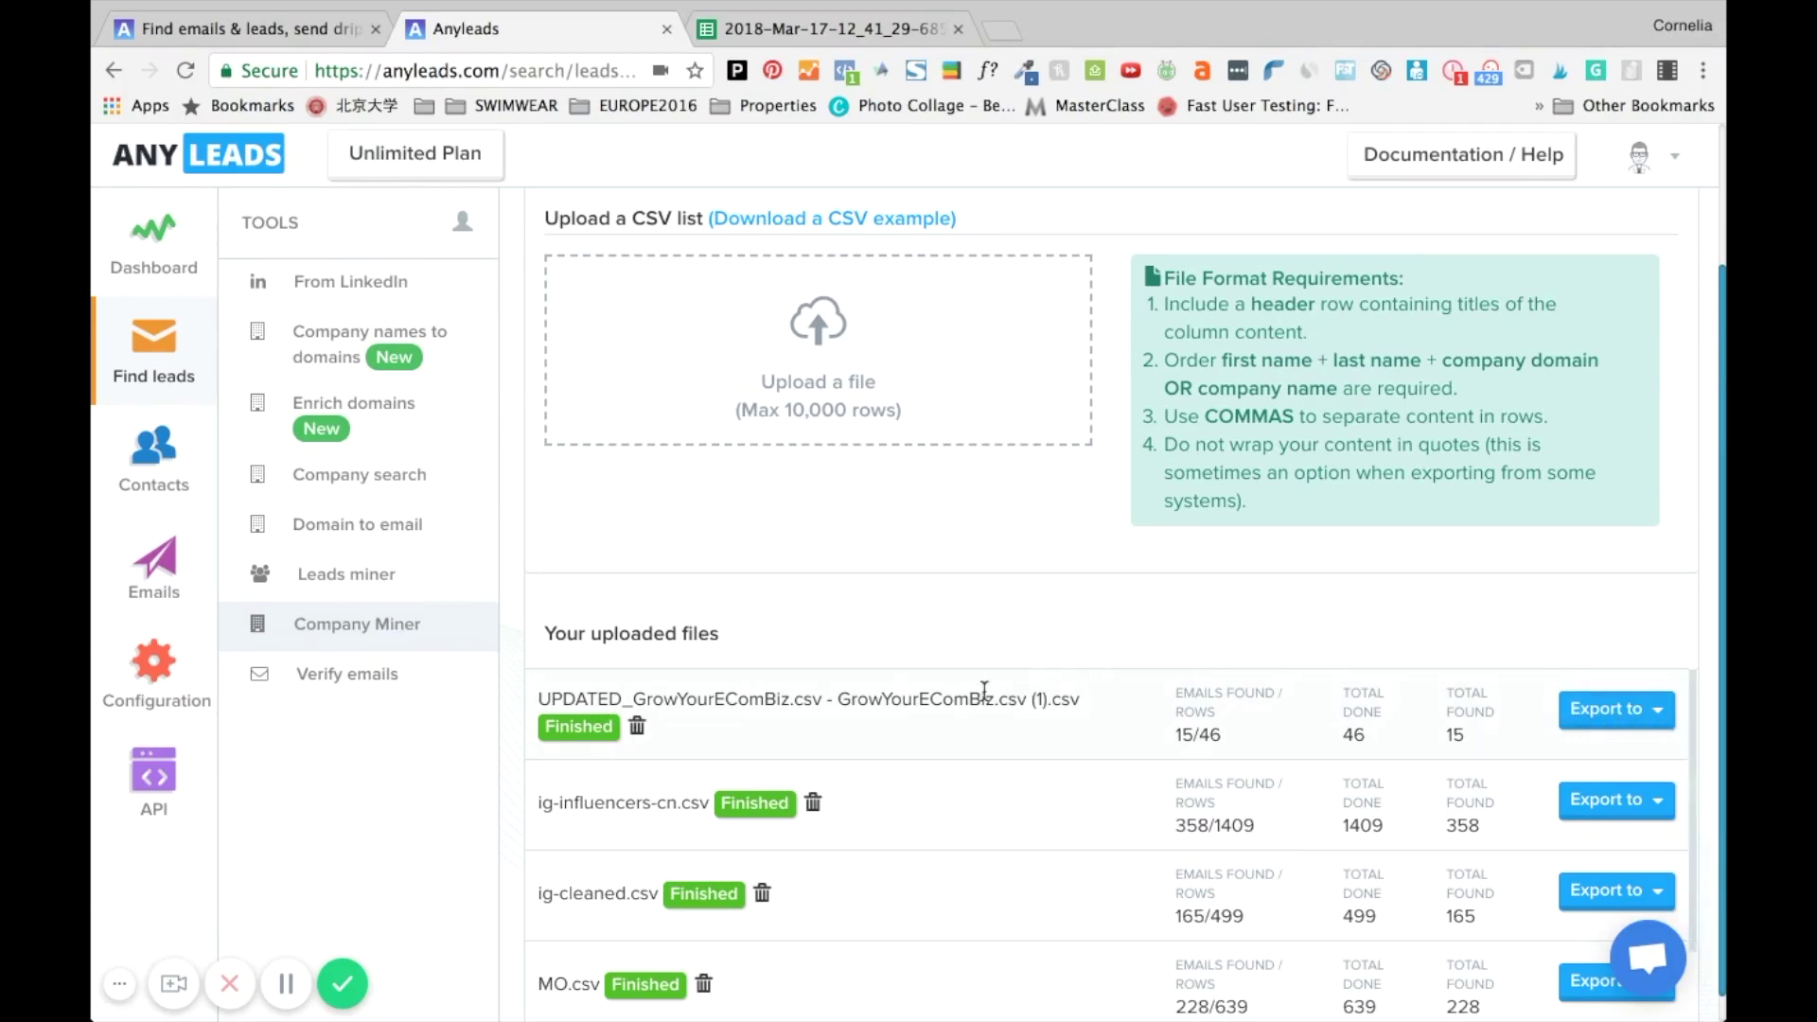
pyautogui.click(812, 28)
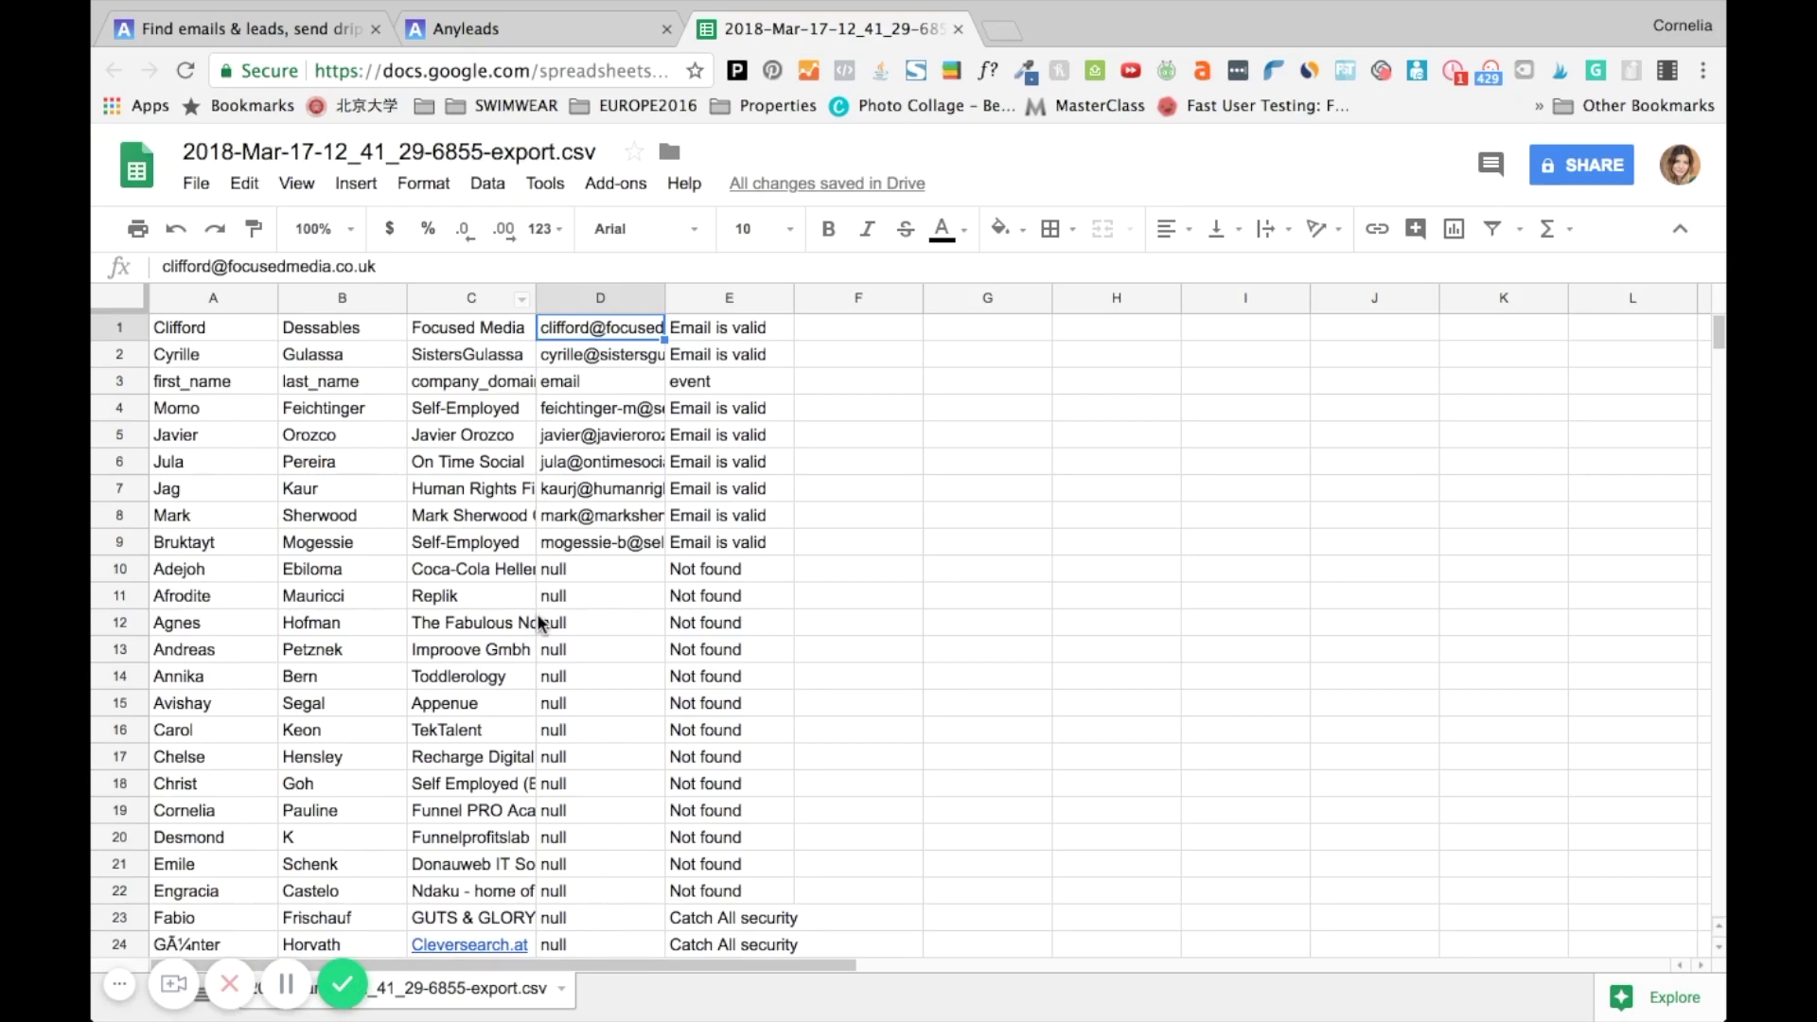
# Review the company values in the first rows of the export, starting with Focused Media
pyautogui.scroll(-9, 536, 613)
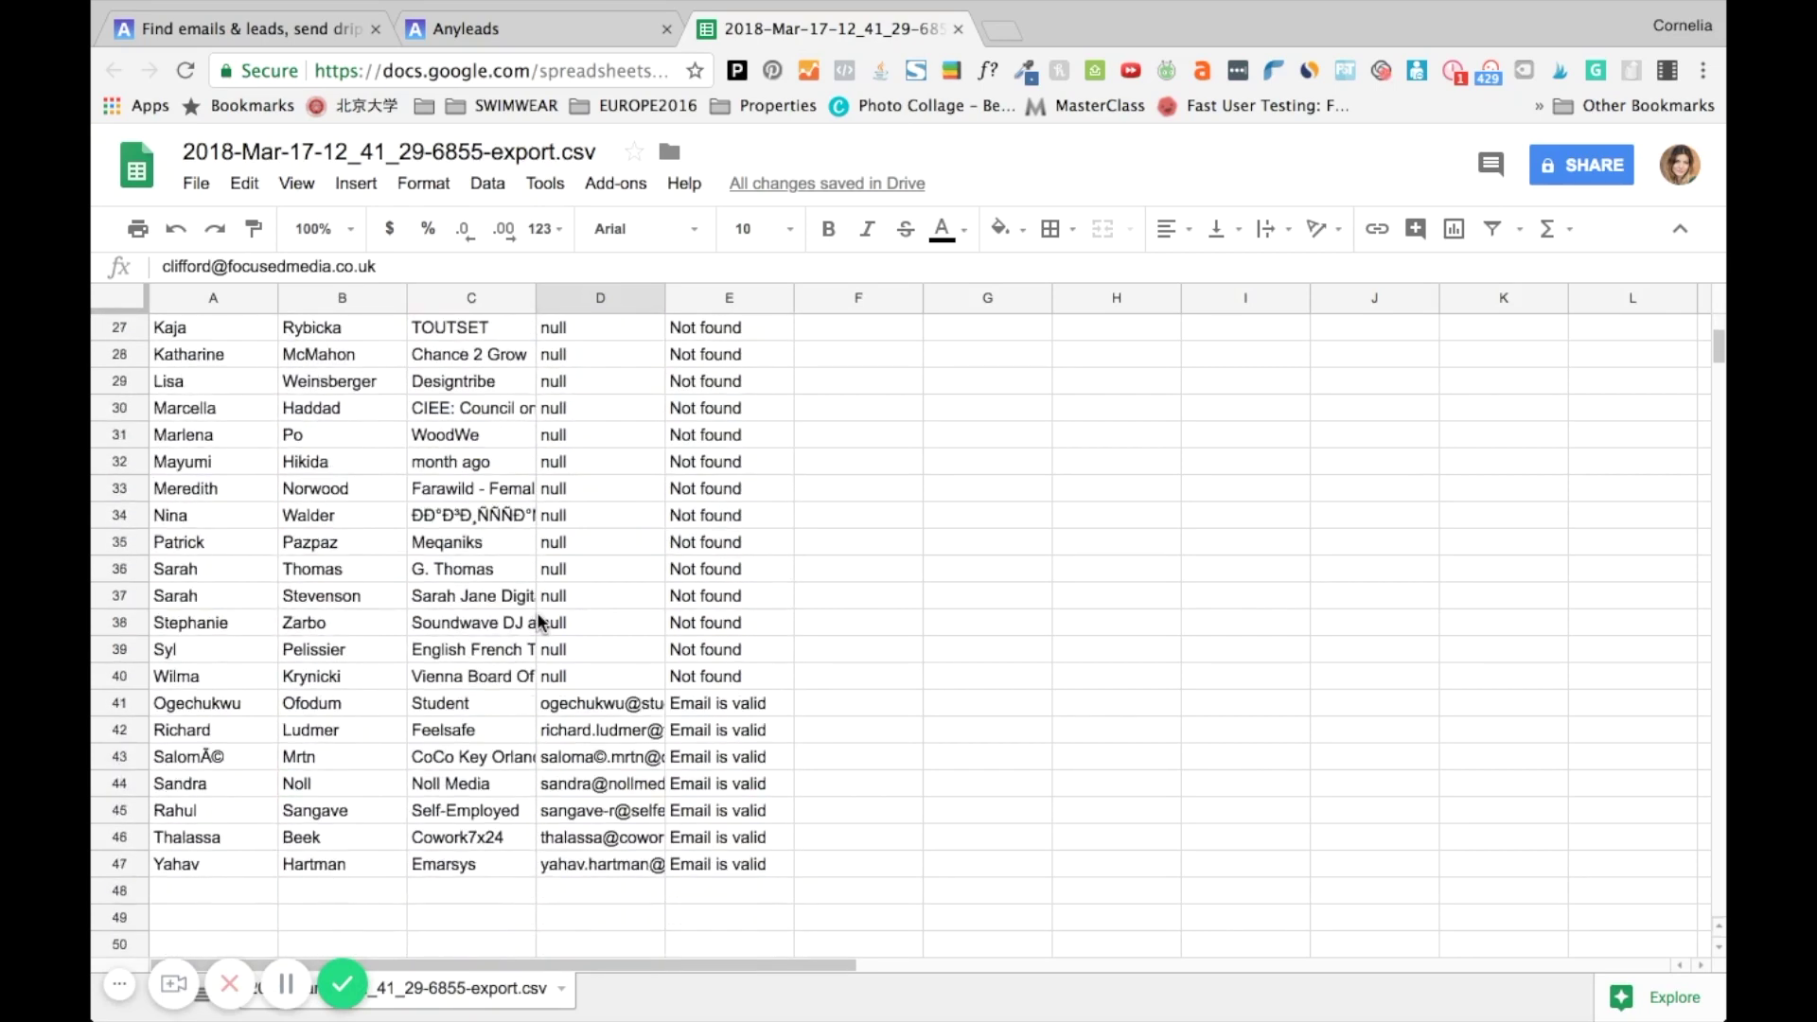
pyautogui.scroll(-1, 538, 614)
pyautogui.scroll(1, 539, 625)
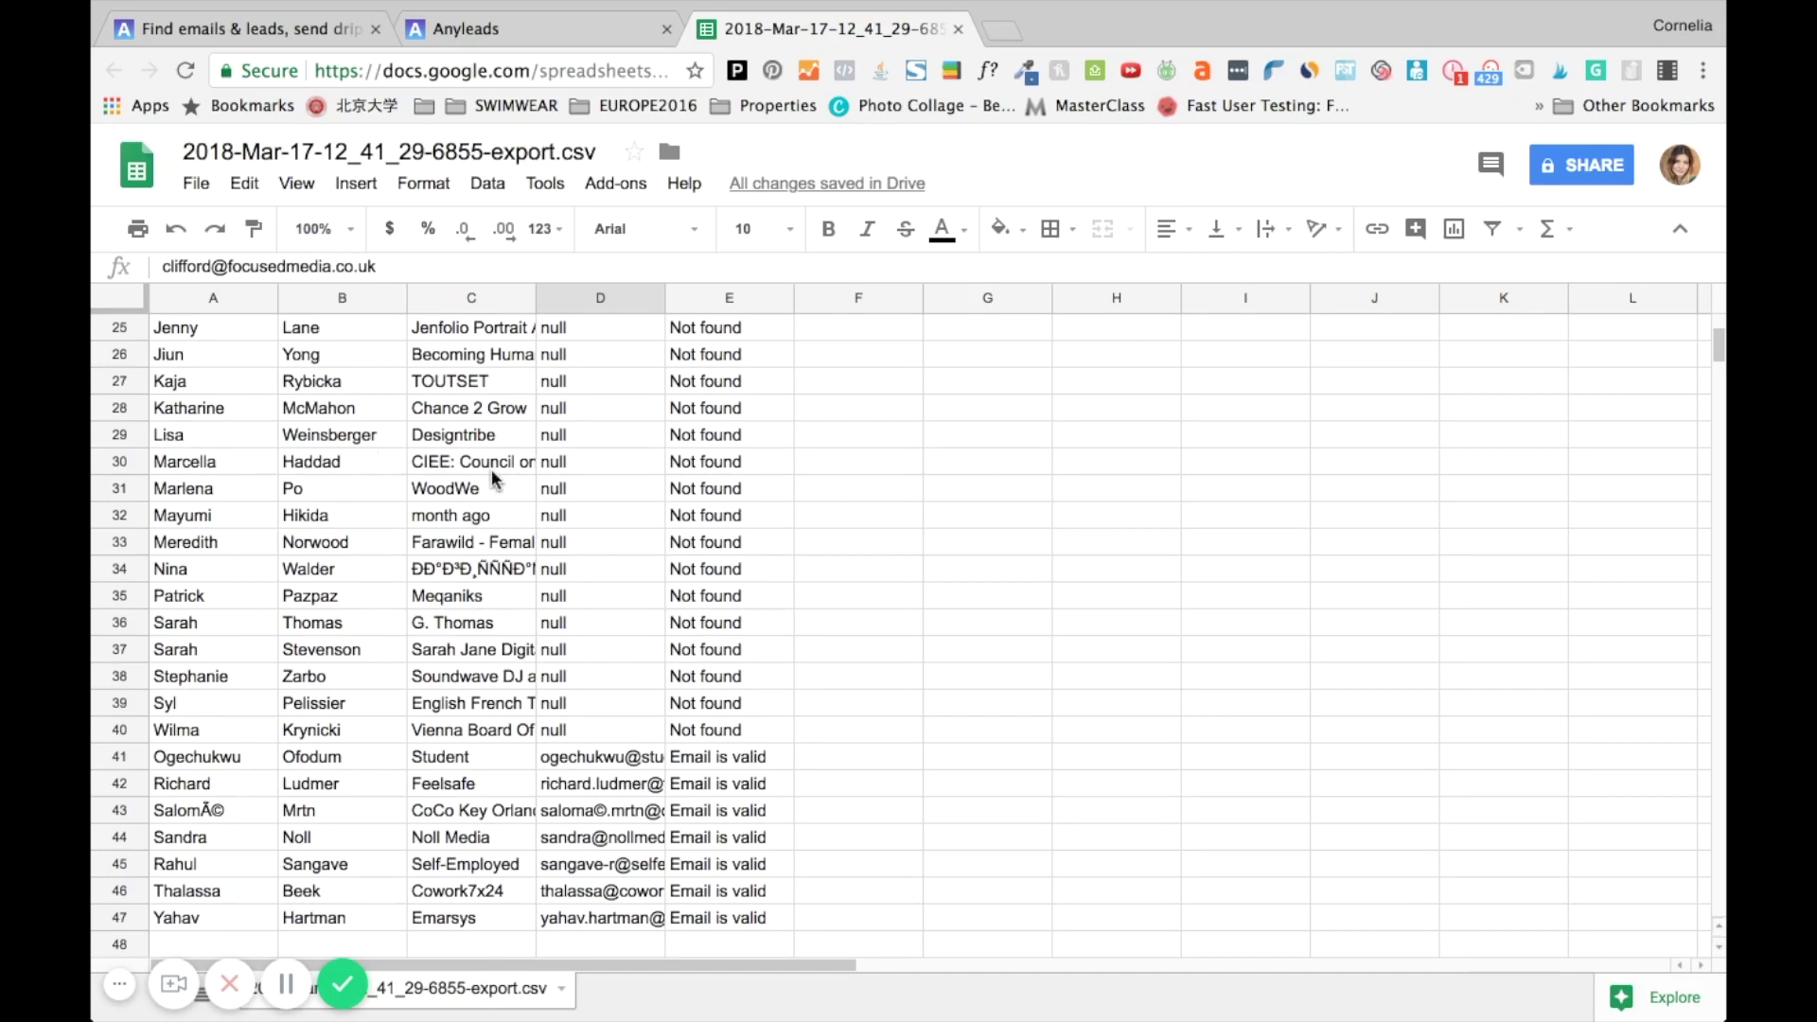
pyautogui.scroll(8, 491, 468)
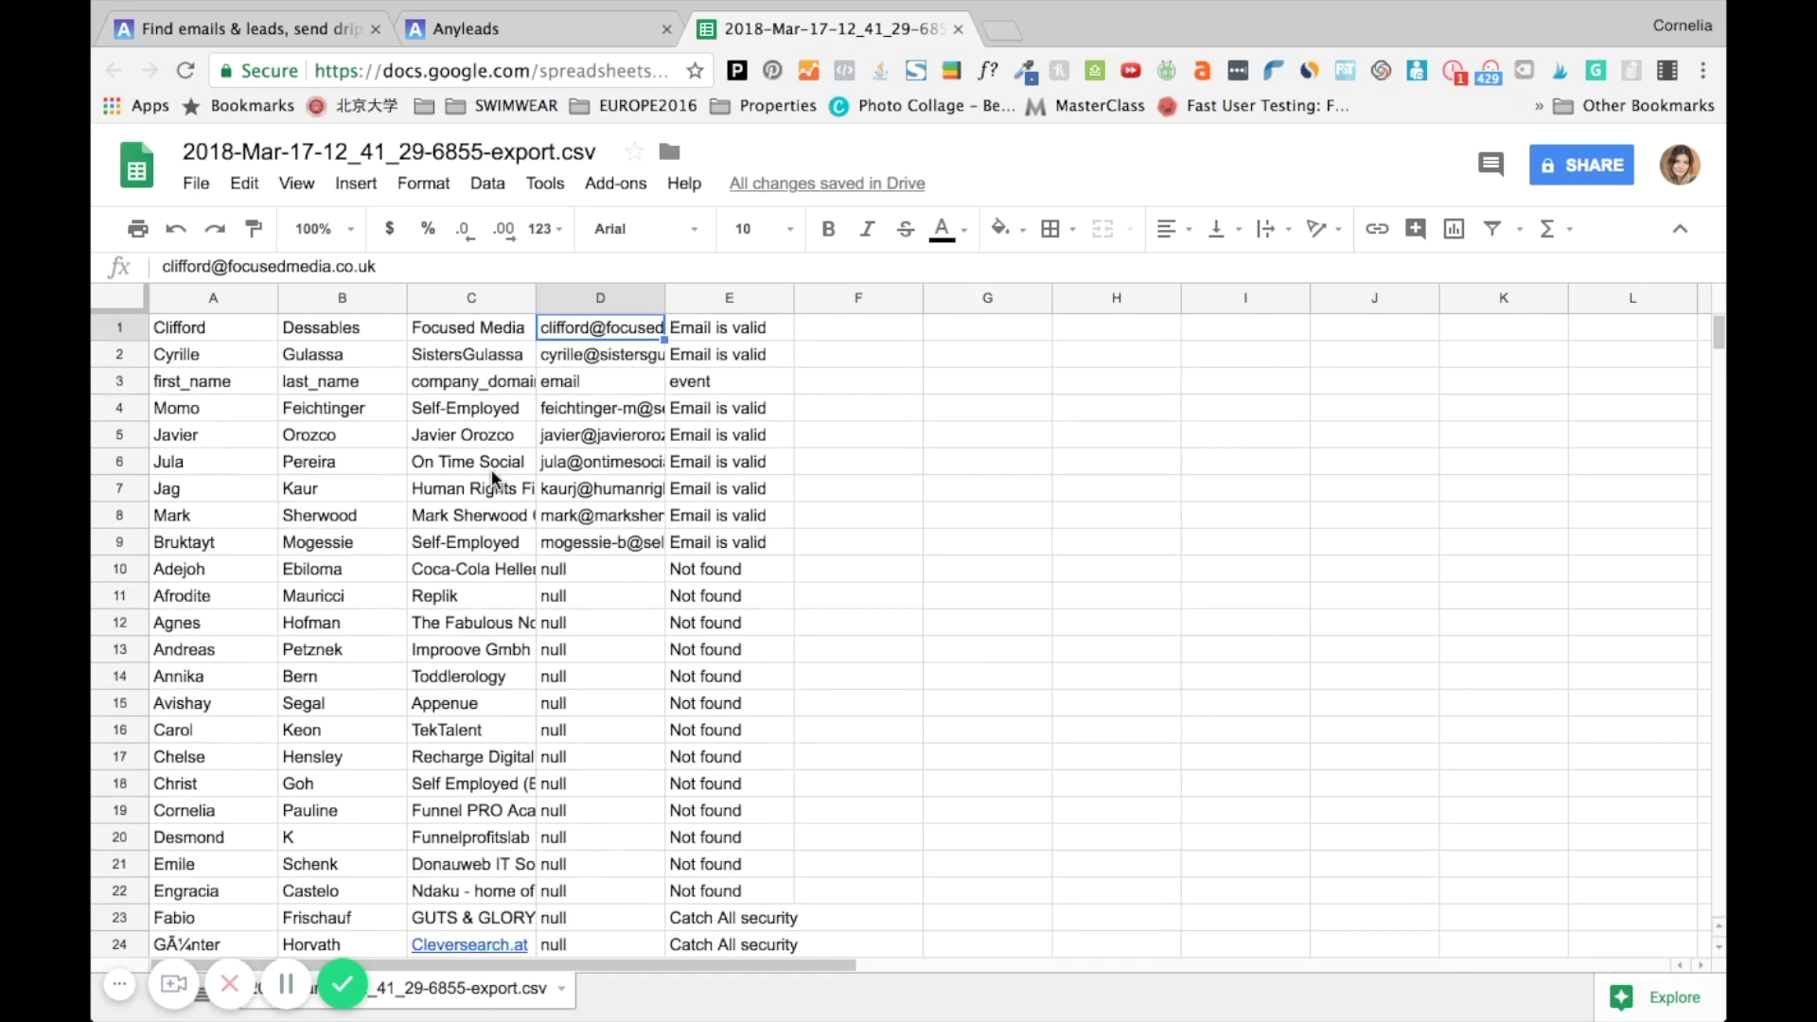
pyautogui.click(473, 338)
pyautogui.click(468, 362)
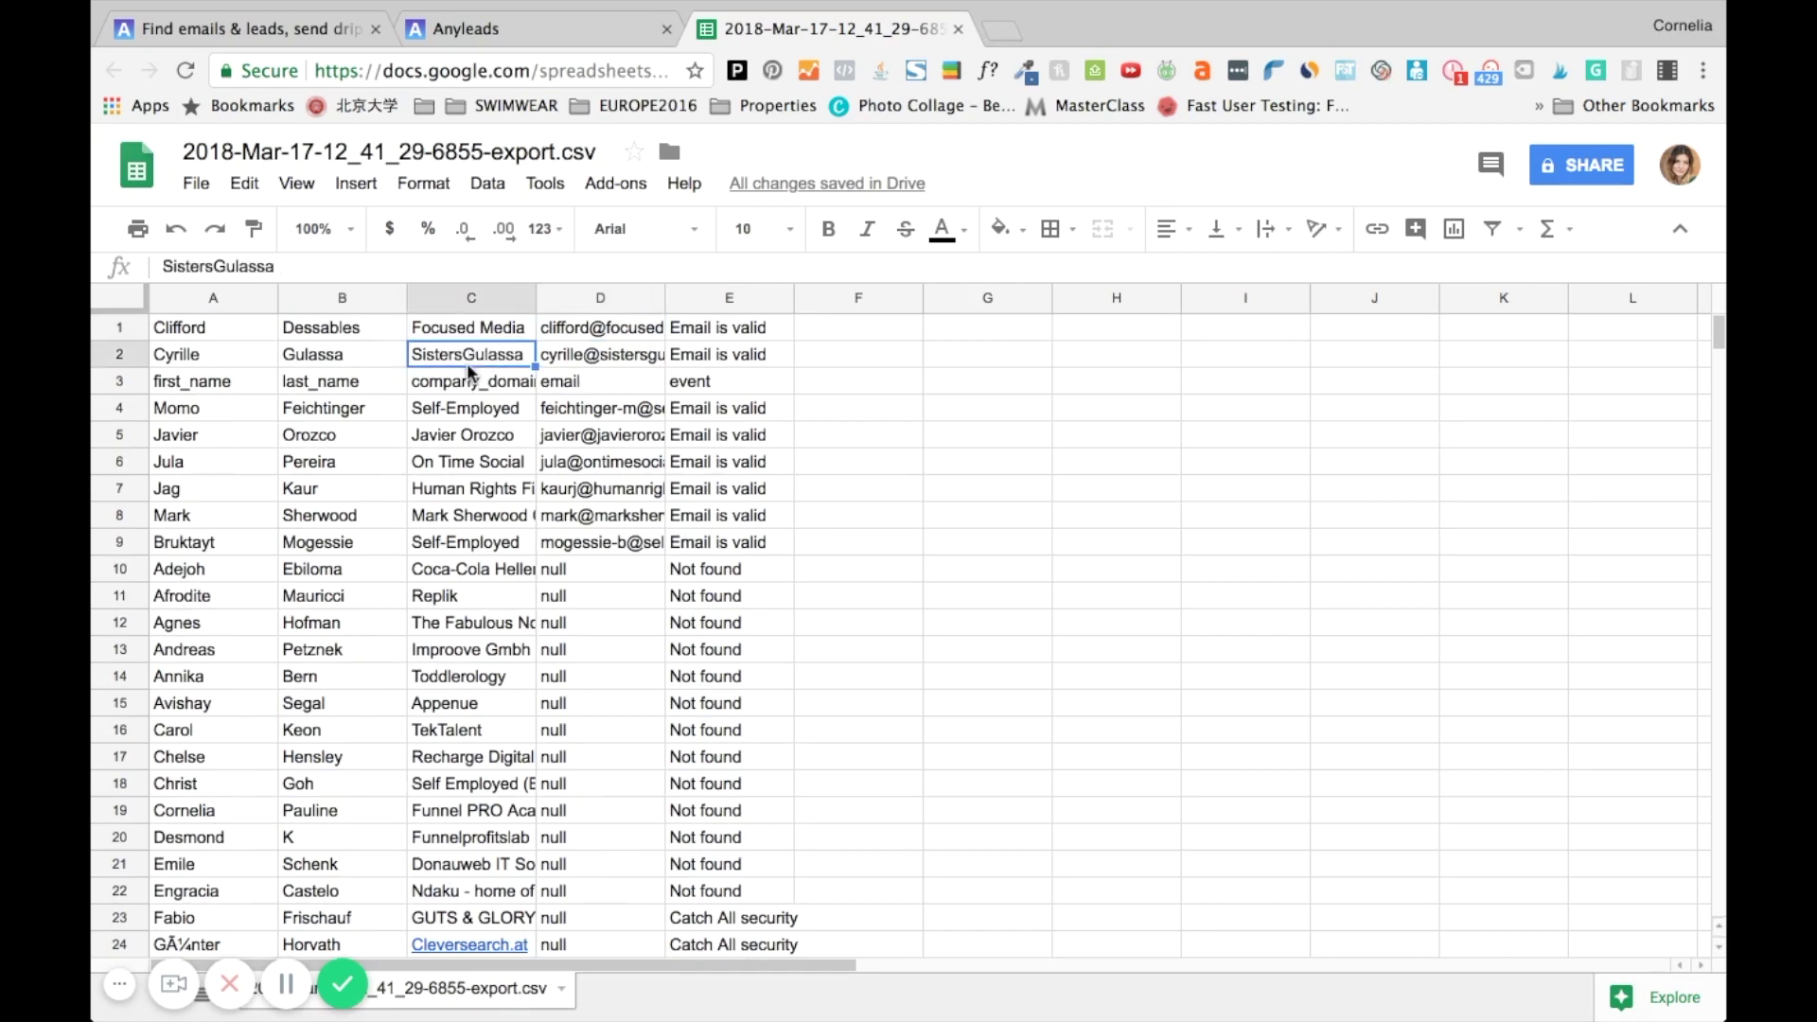
pyautogui.click(468, 388)
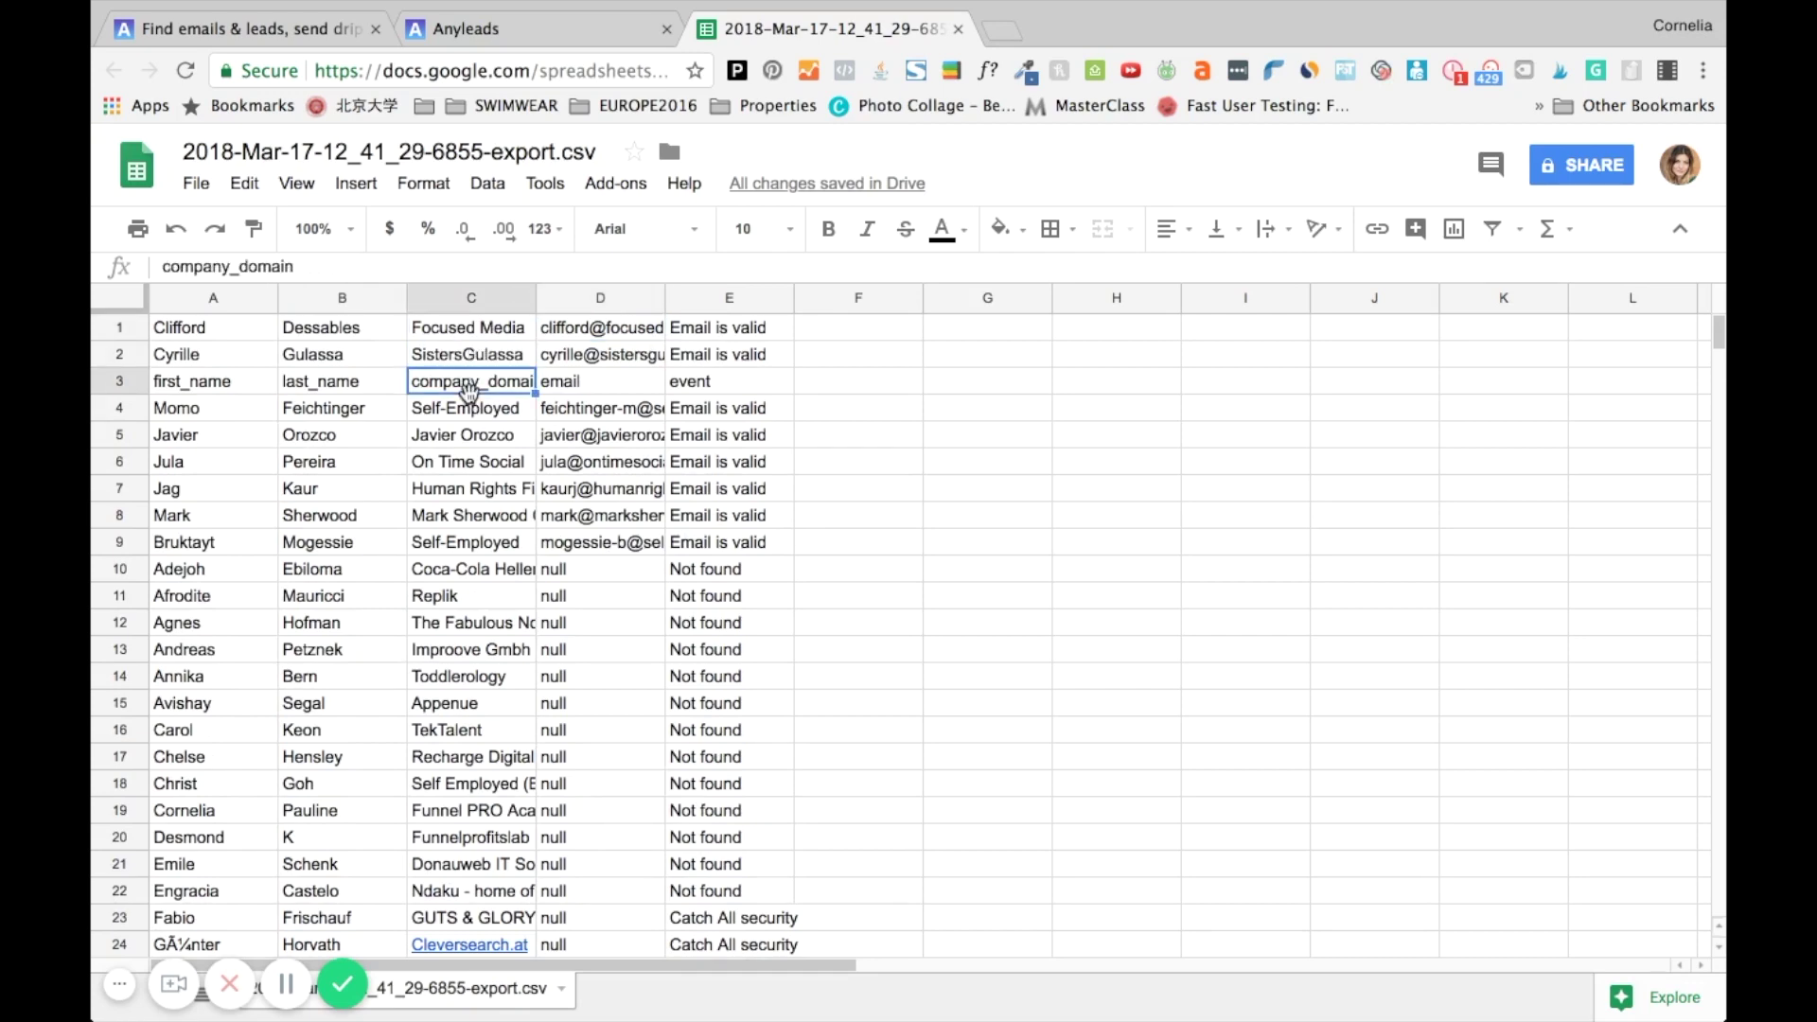
# Recheck company values down to rows 4–5, including Self-Employed, alongside their email status
pyautogui.scroll(-10, 467, 388)
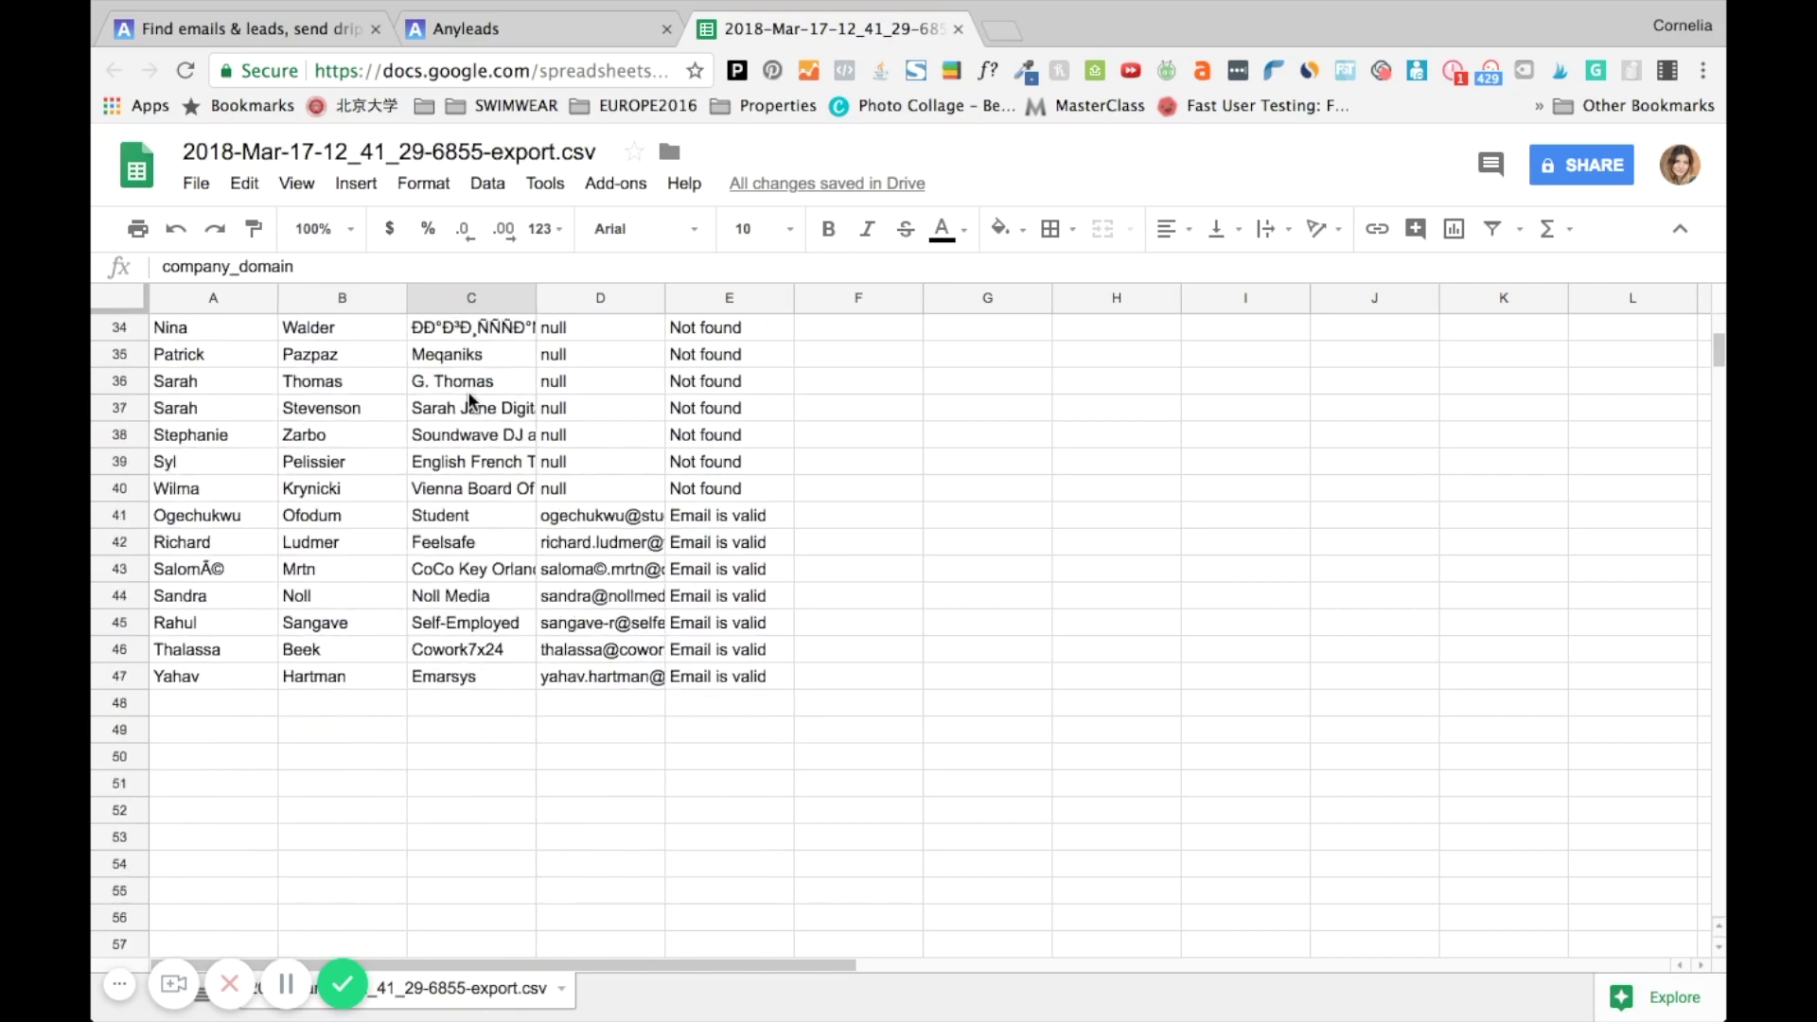
pyautogui.scroll(10, 468, 397)
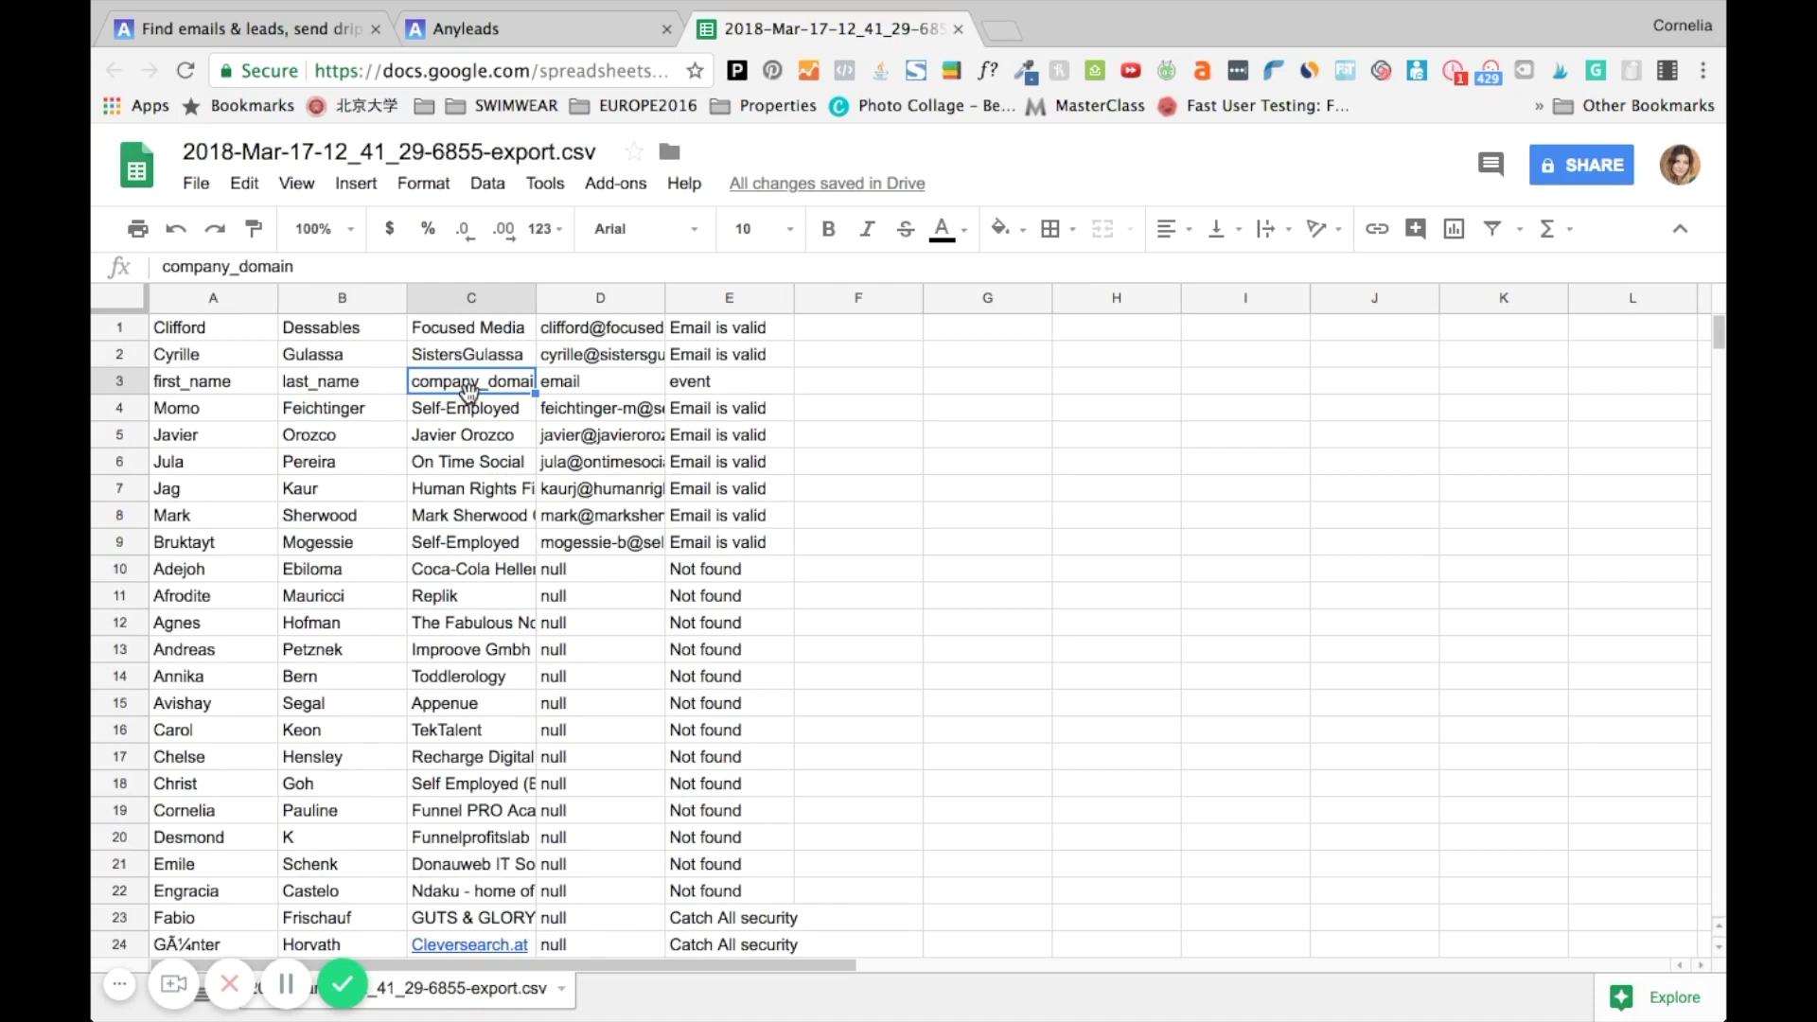
pyautogui.click(454, 331)
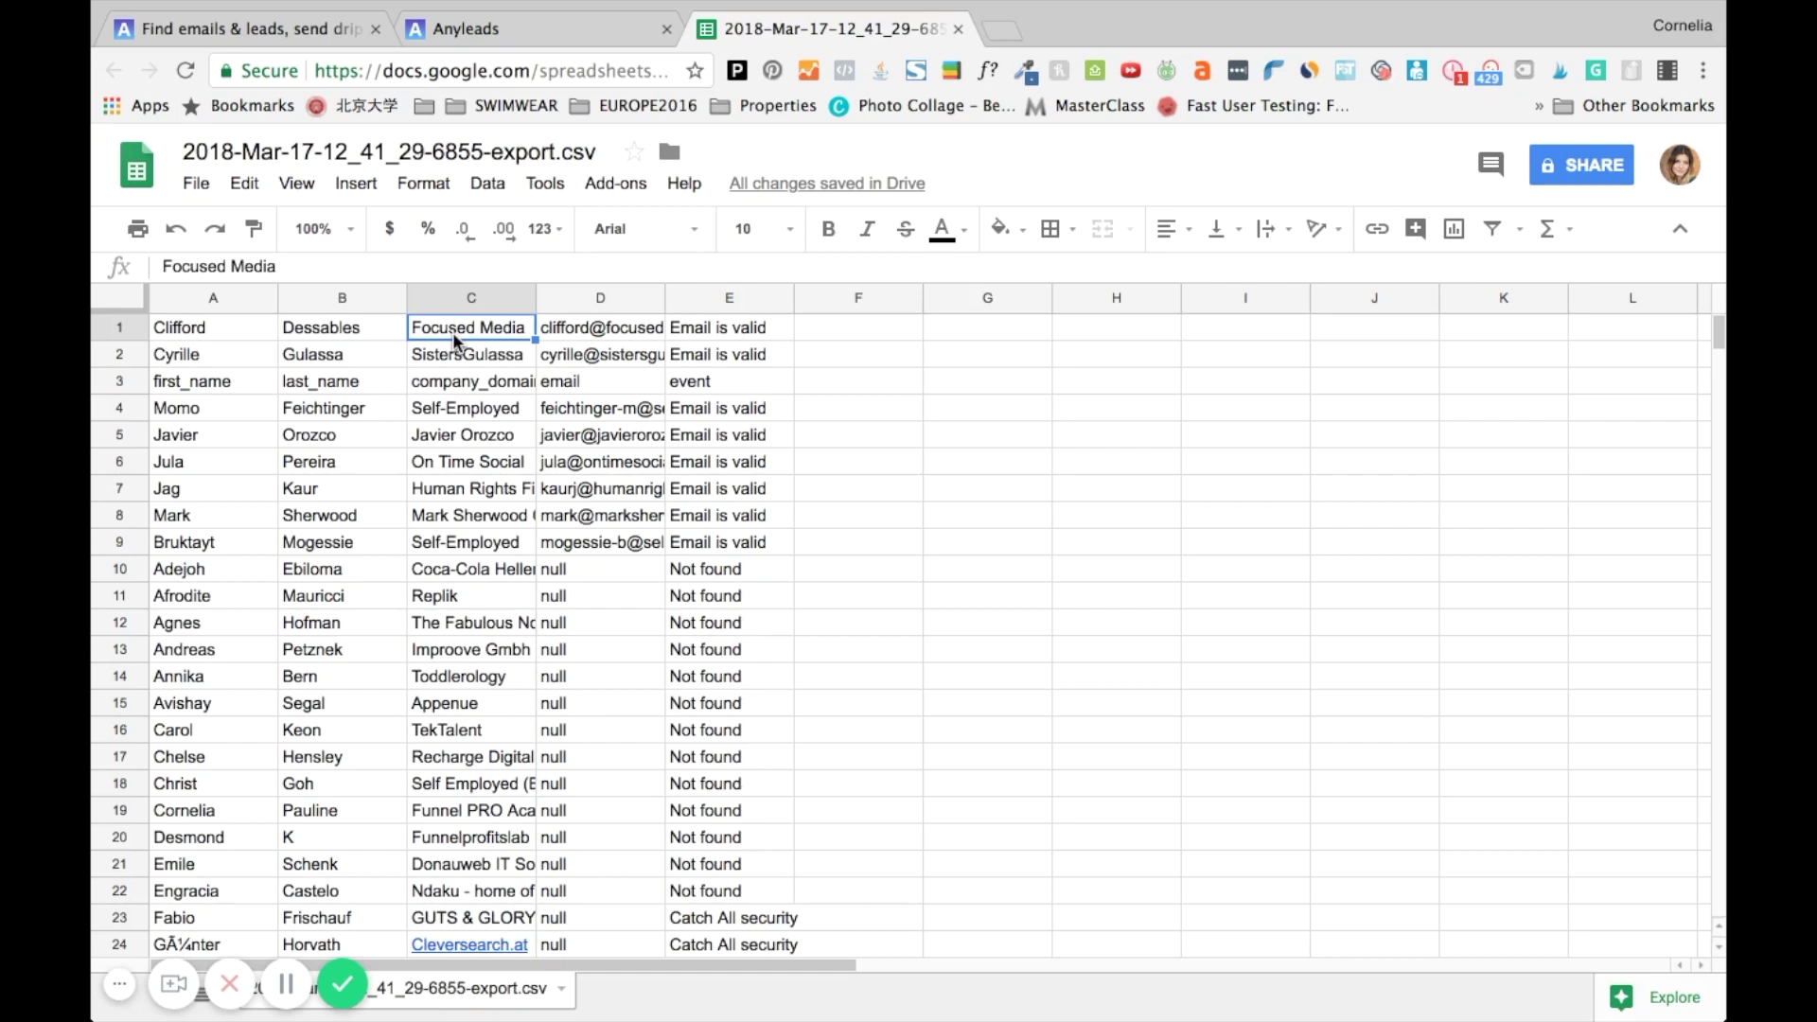
pyautogui.click(456, 381)
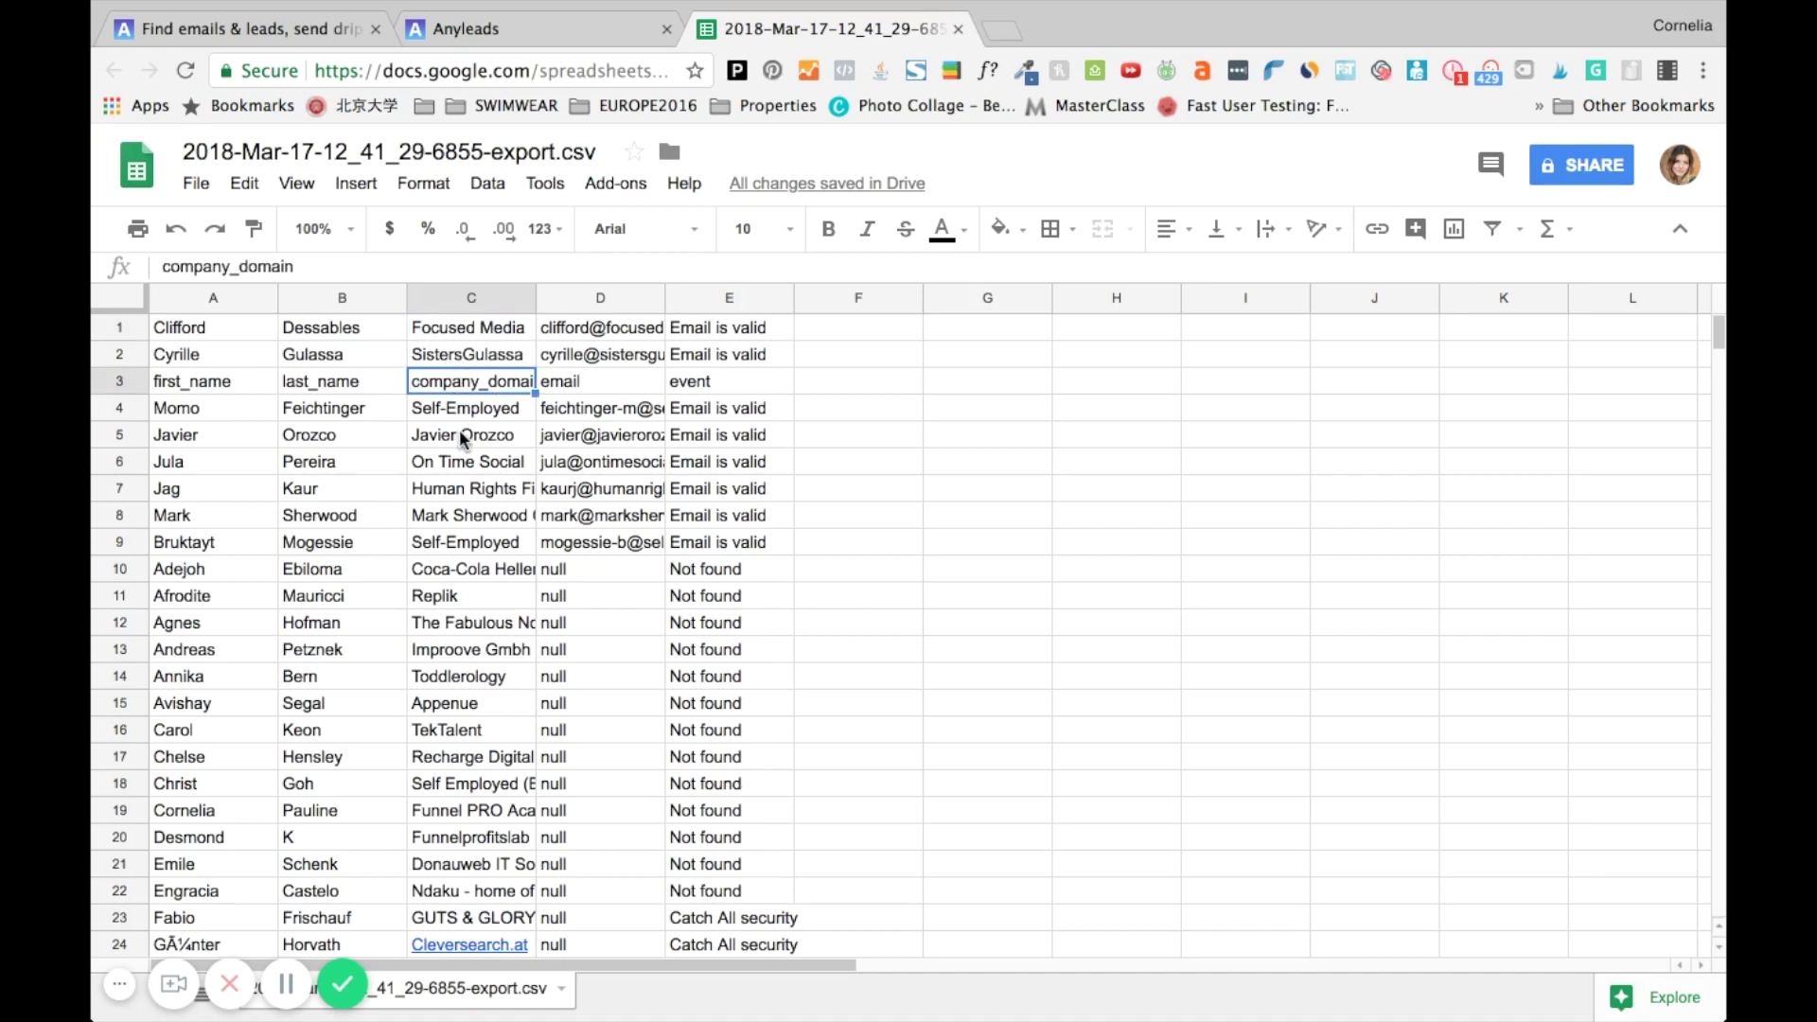
pyautogui.click(460, 431)
pyautogui.click(451, 411)
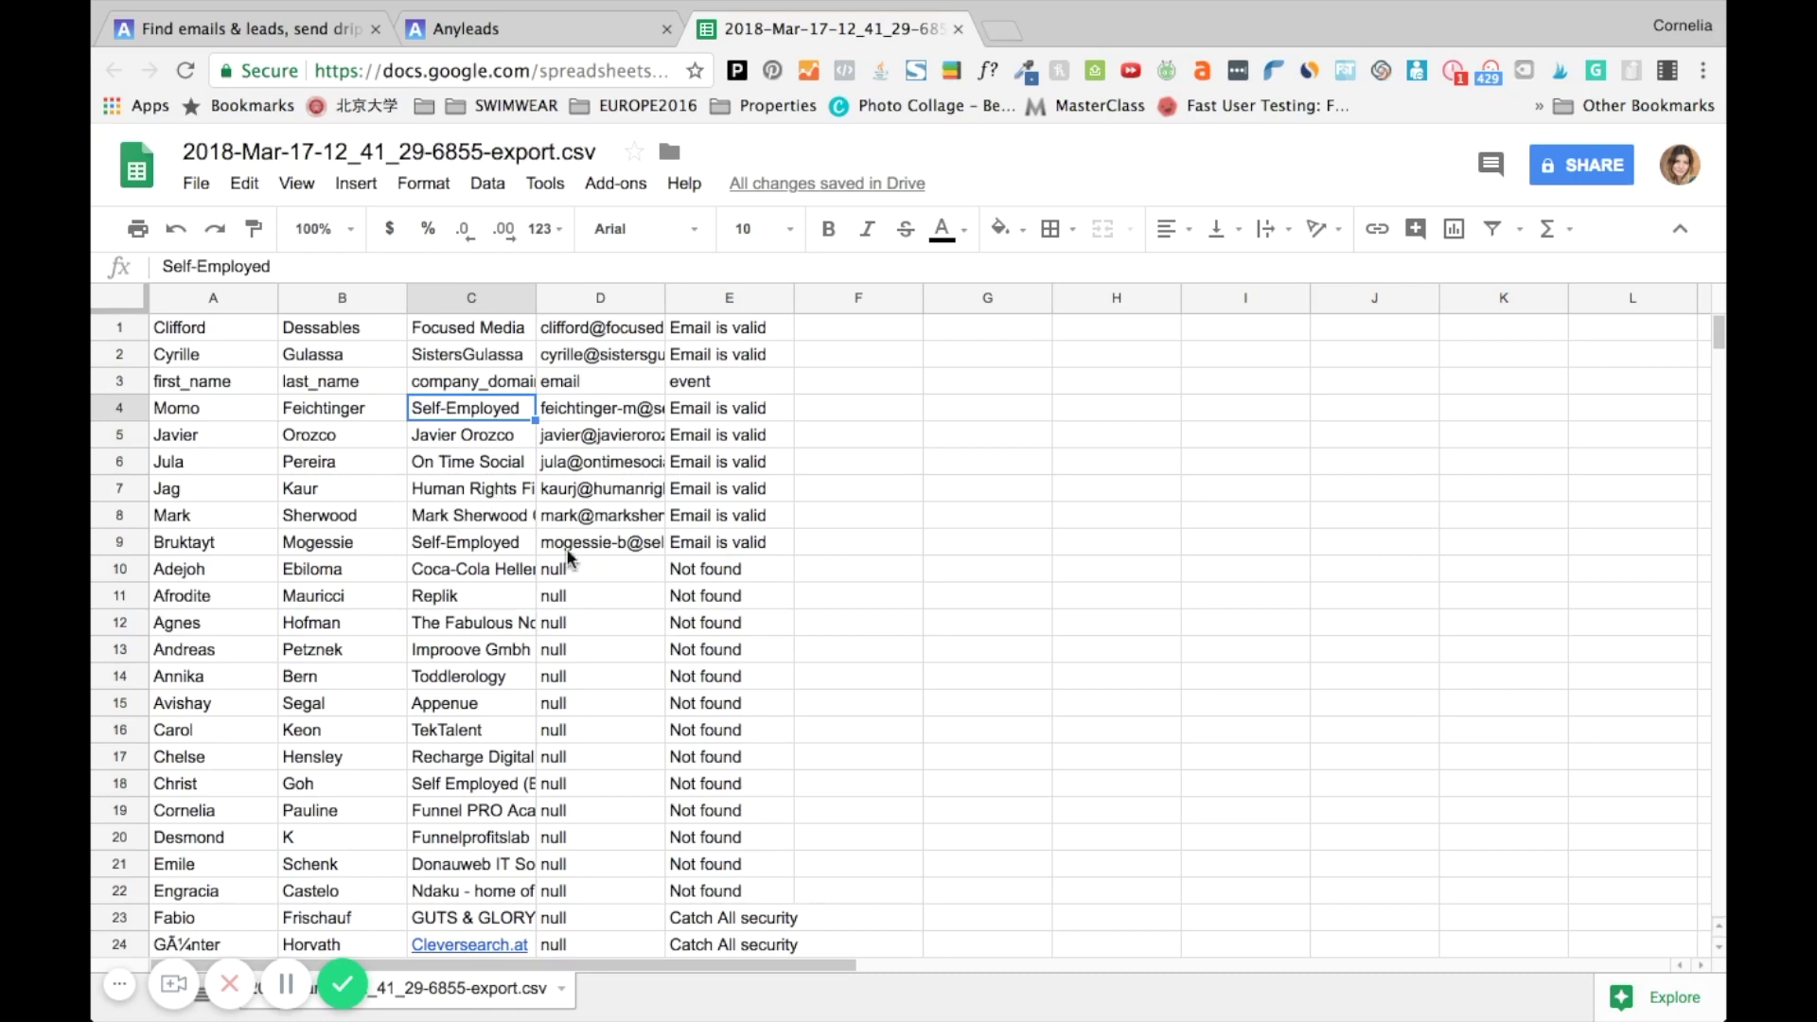
pyautogui.scroll(-3, 604, 598)
pyautogui.scroll(-10, 605, 598)
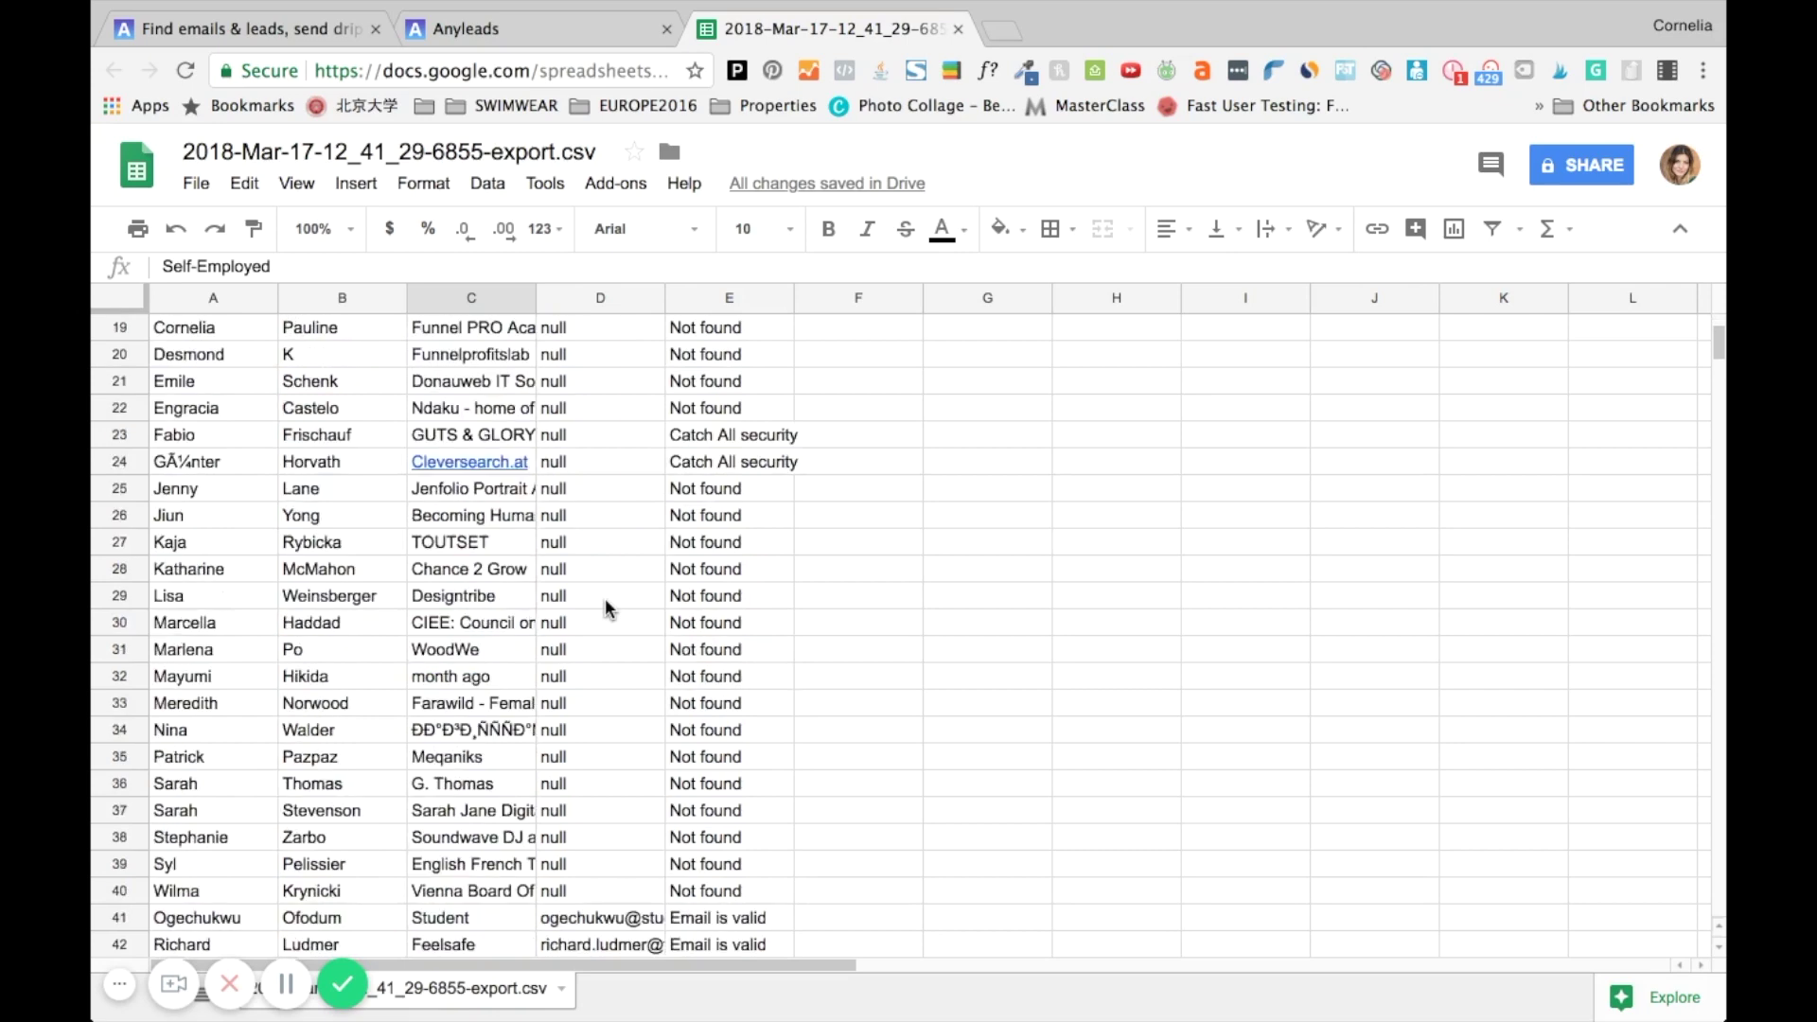
pyautogui.scroll(13, 605, 598)
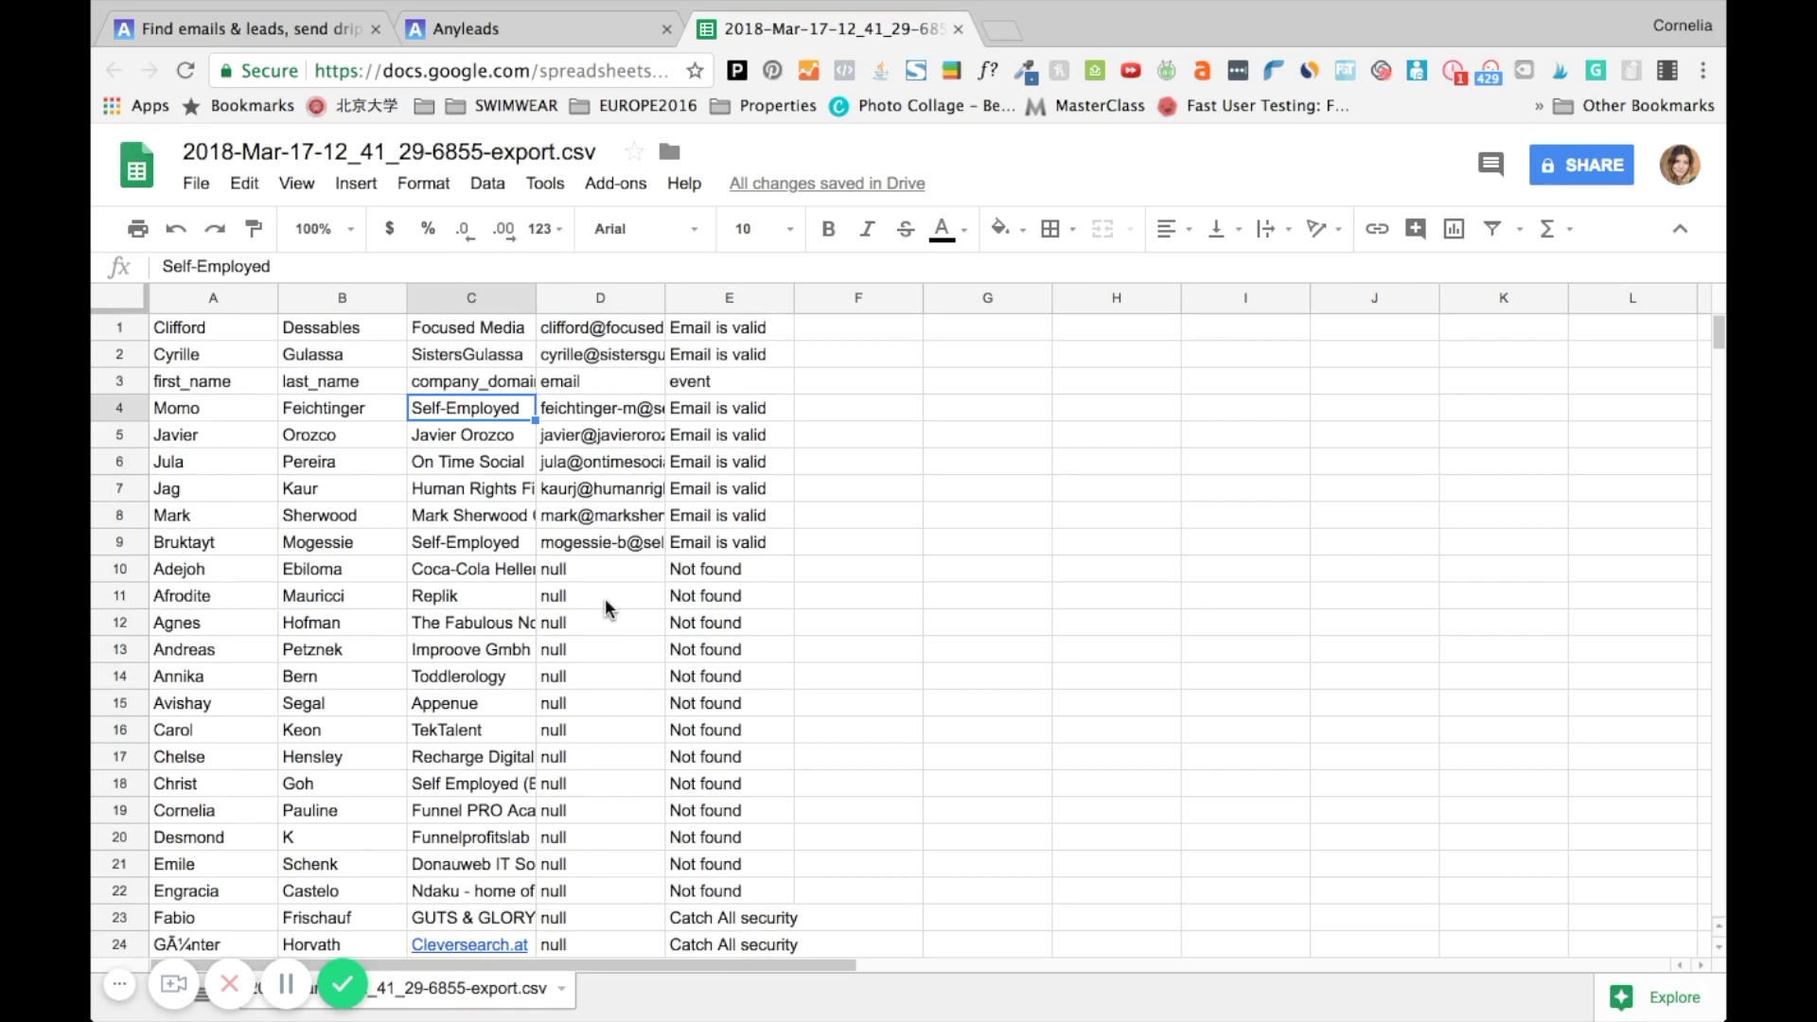
pyautogui.click(560, 433)
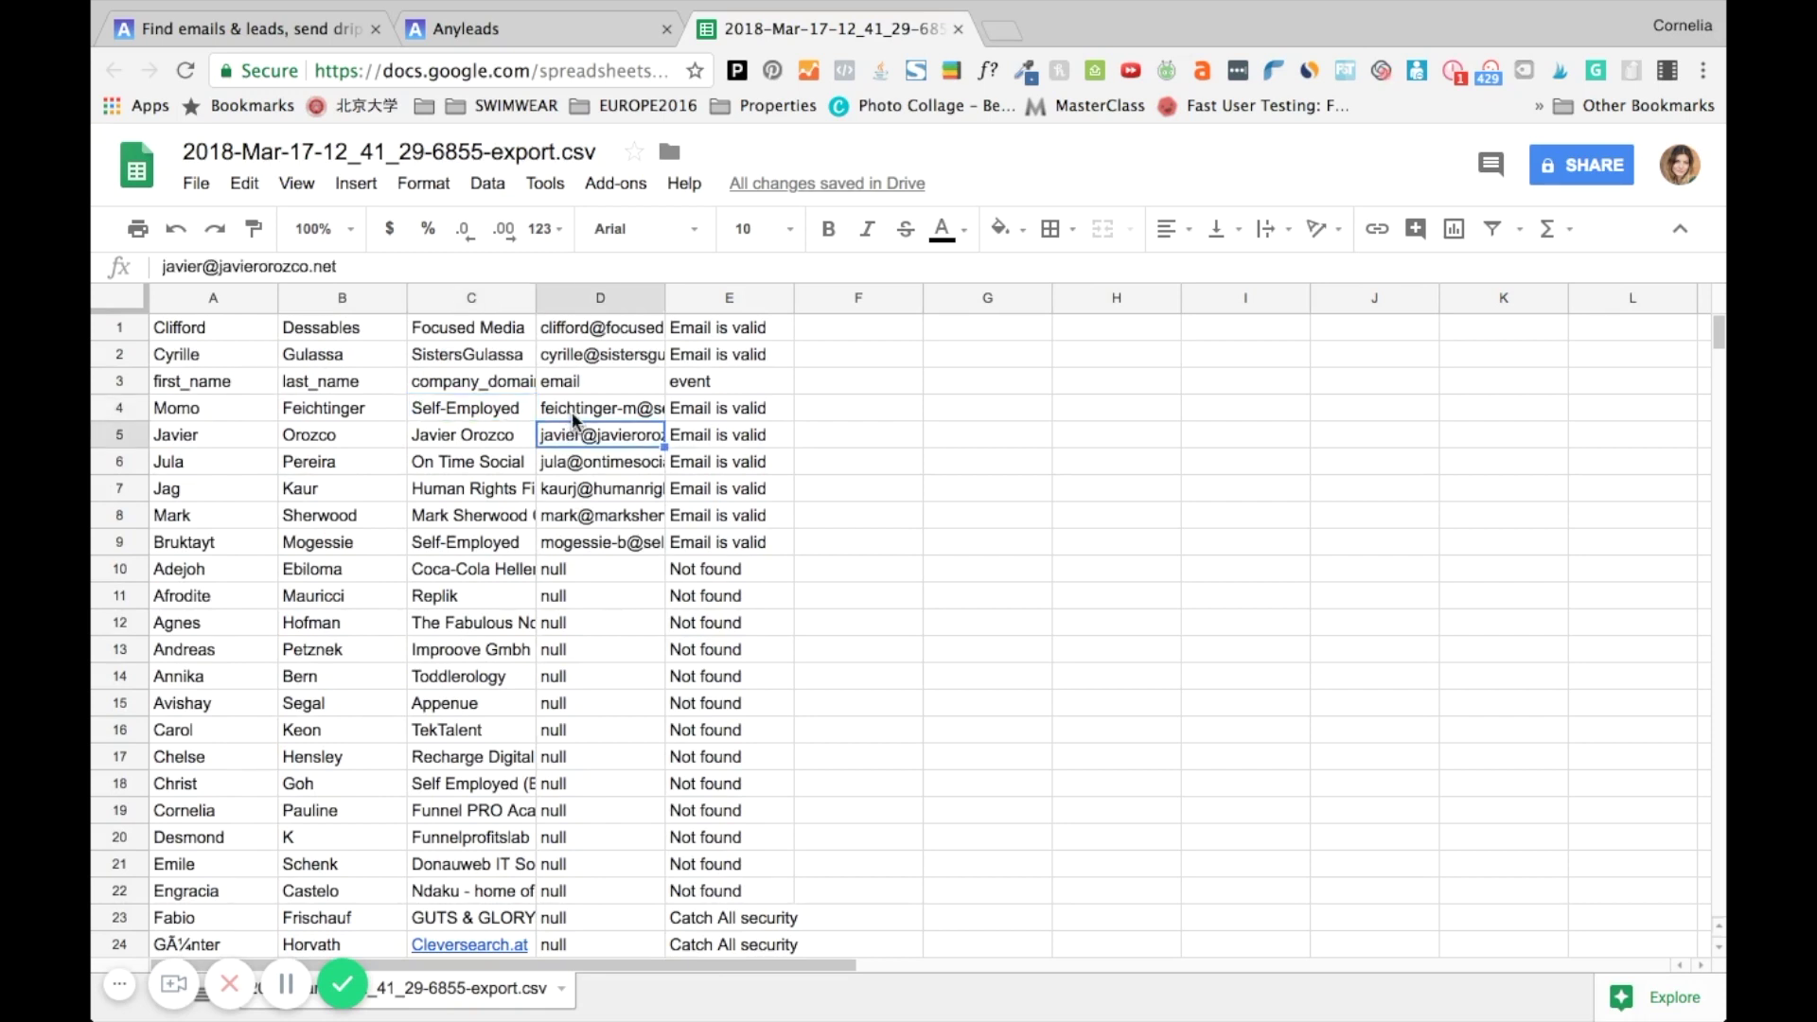
pyautogui.click(571, 412)
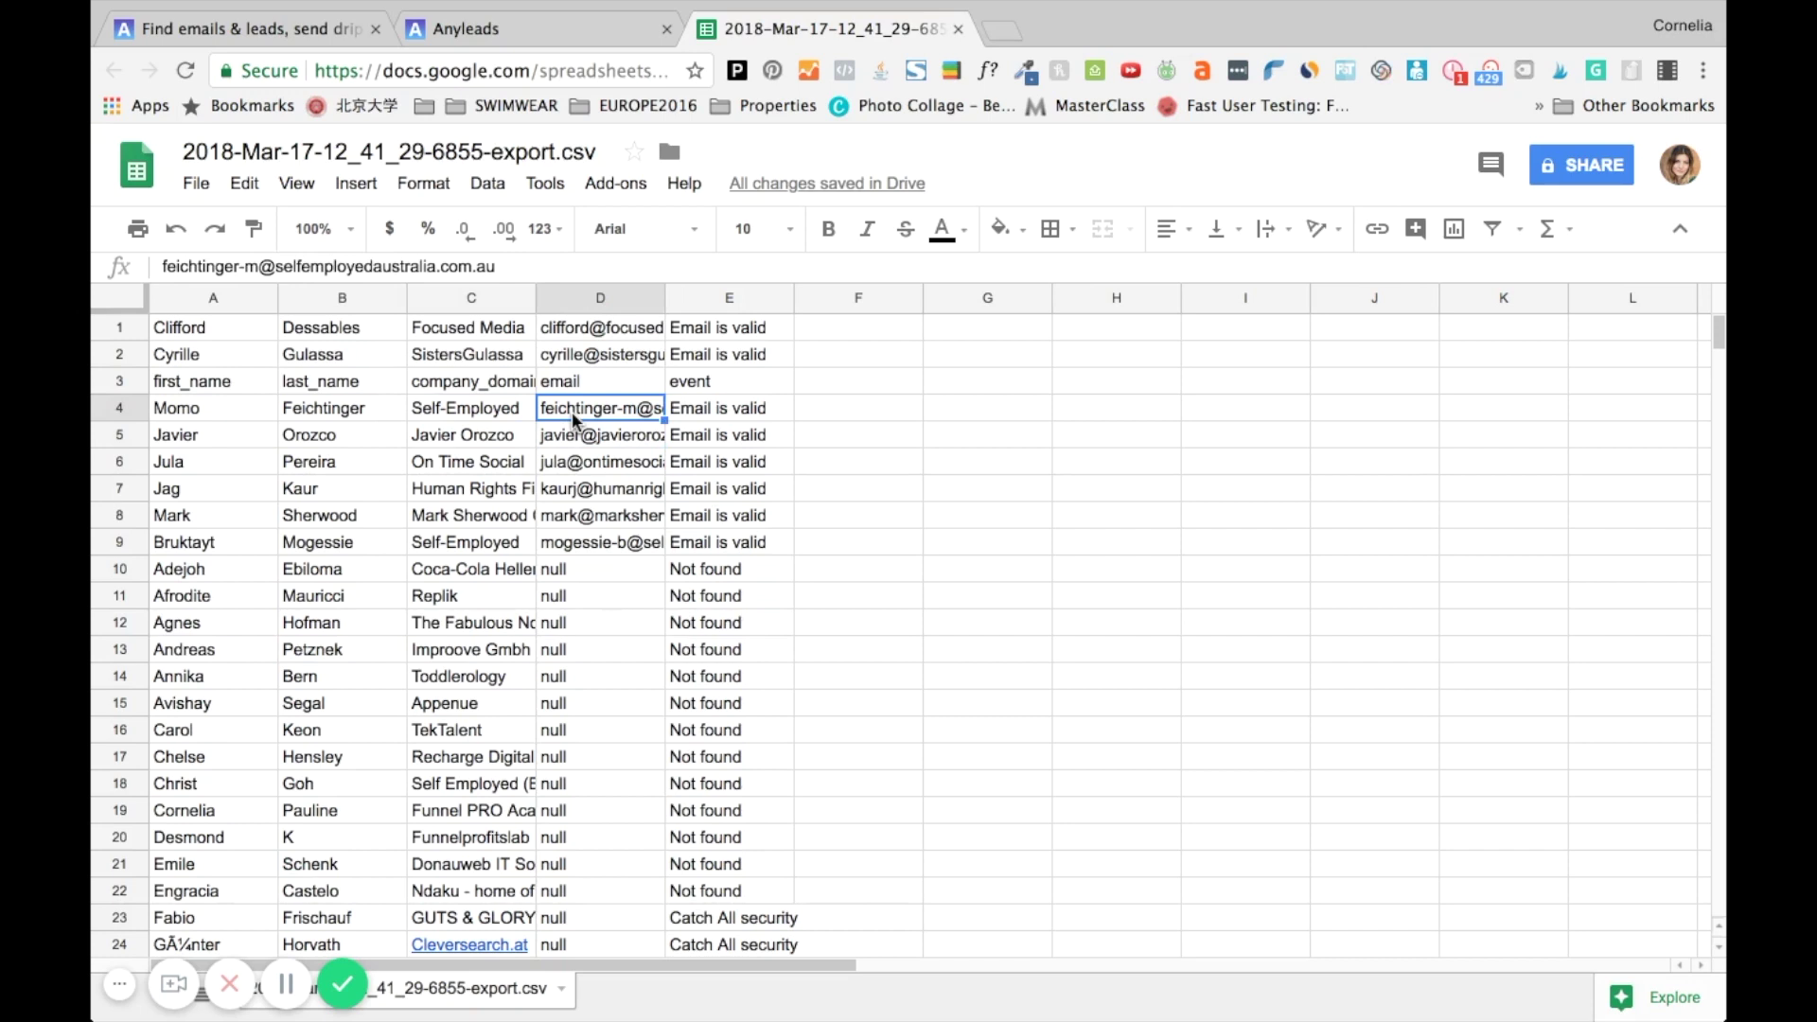